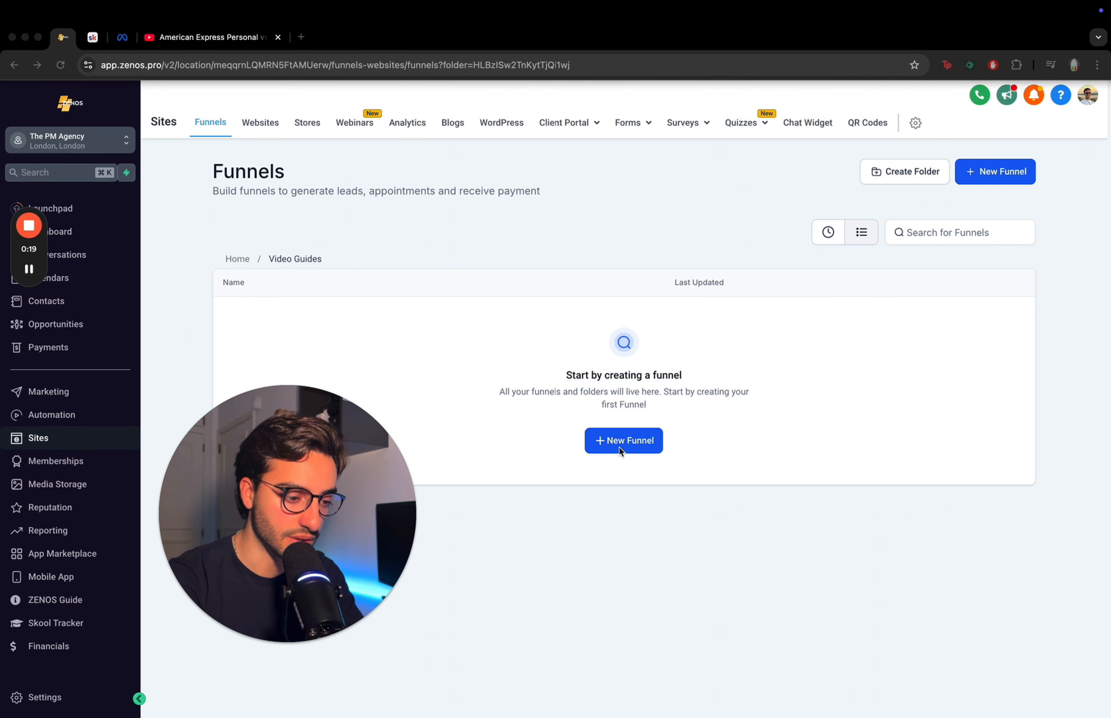
- Create a blank funnel named "Simple VSL to Booking Funnel"
{"action": "left_click", "coordinate": [996, 179]}
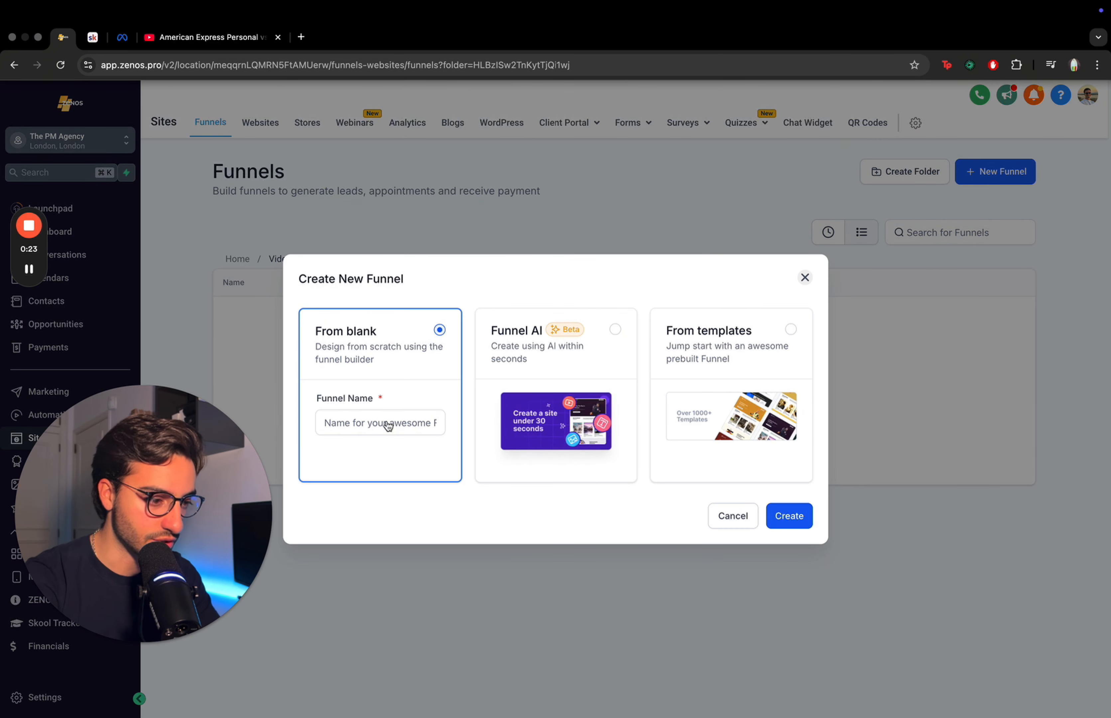
{"action": "left_click", "coordinate": [387, 424]}
{"action": "type", "text": "Simple VSL to Bookin"}
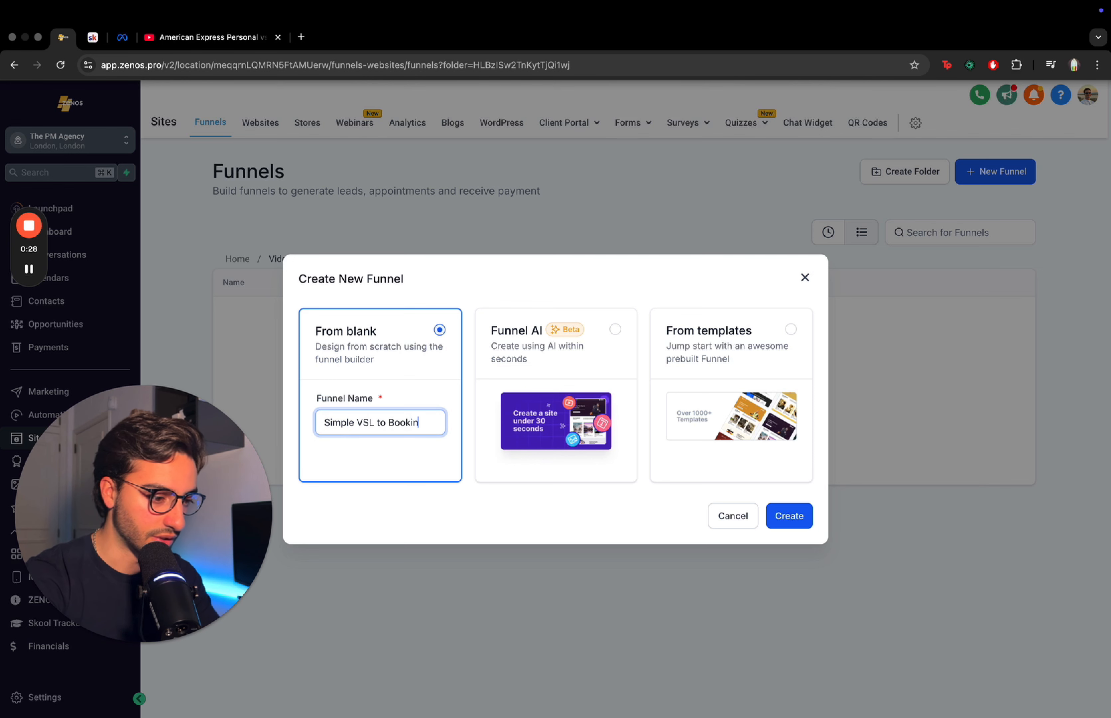
{"action": "type", "text": "g Funnel"}
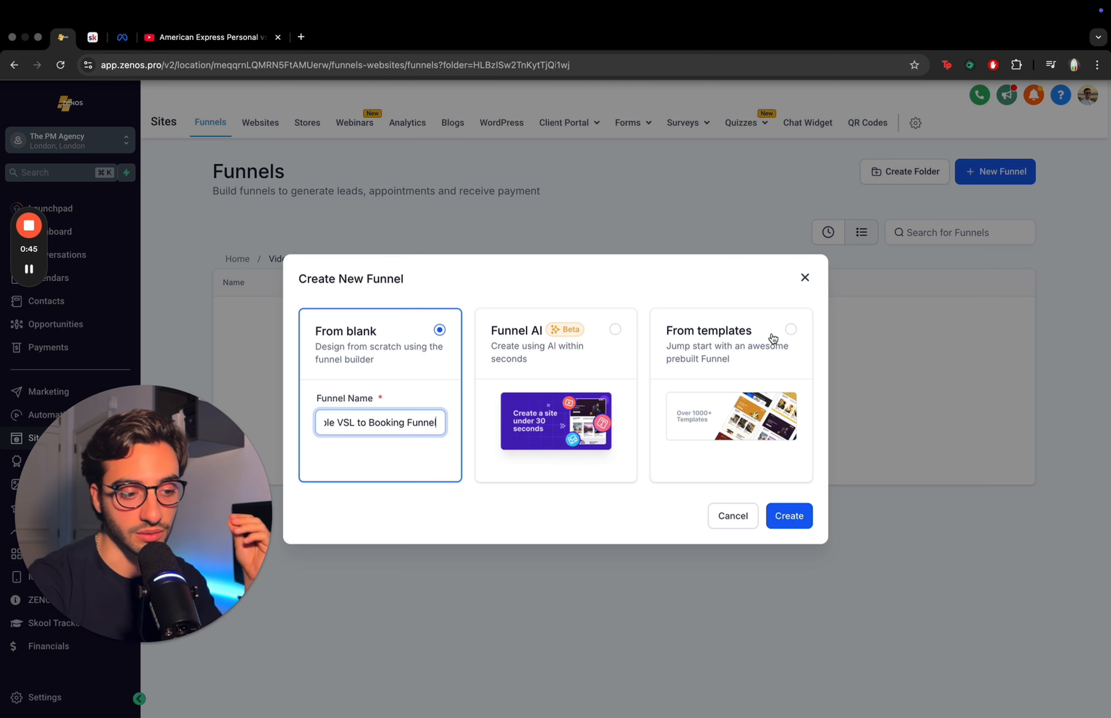
{"action": "left_click", "coordinate": [793, 528]}
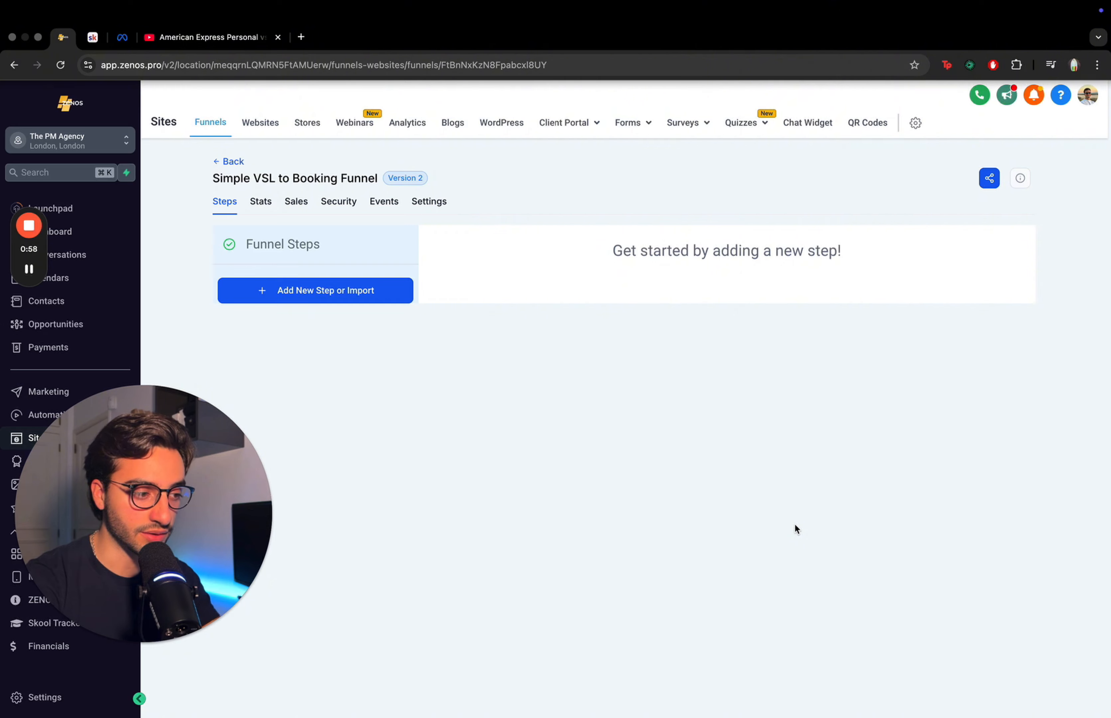
- Look through the funnel's Stats, Sales, Security, Events and Settings tabs, then return to the Steps tab
{"action": "left_click", "coordinate": [270, 212]}
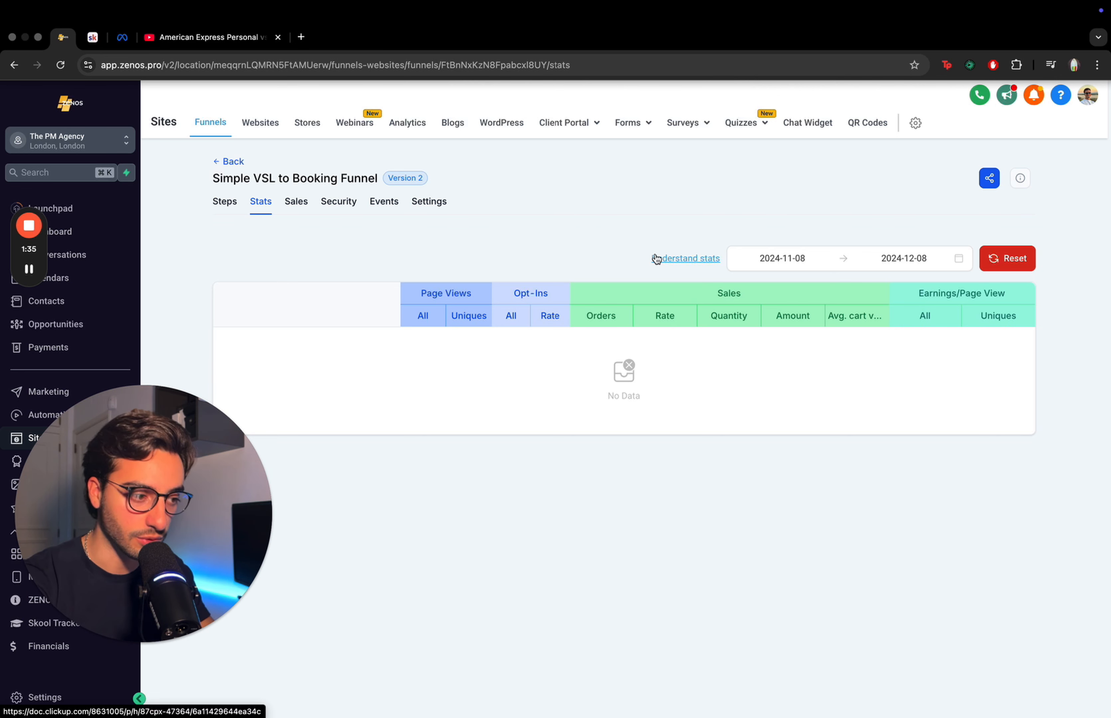
{"action": "left_click", "coordinate": [292, 211]}
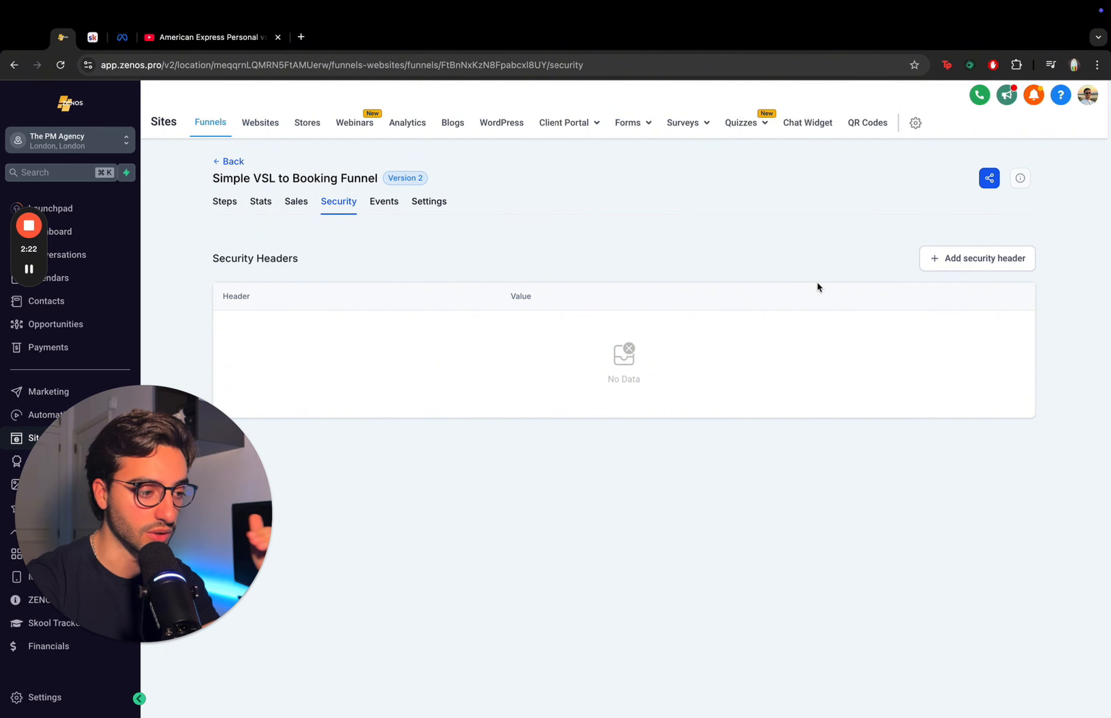
{"action": "left_click", "coordinate": [384, 203]}
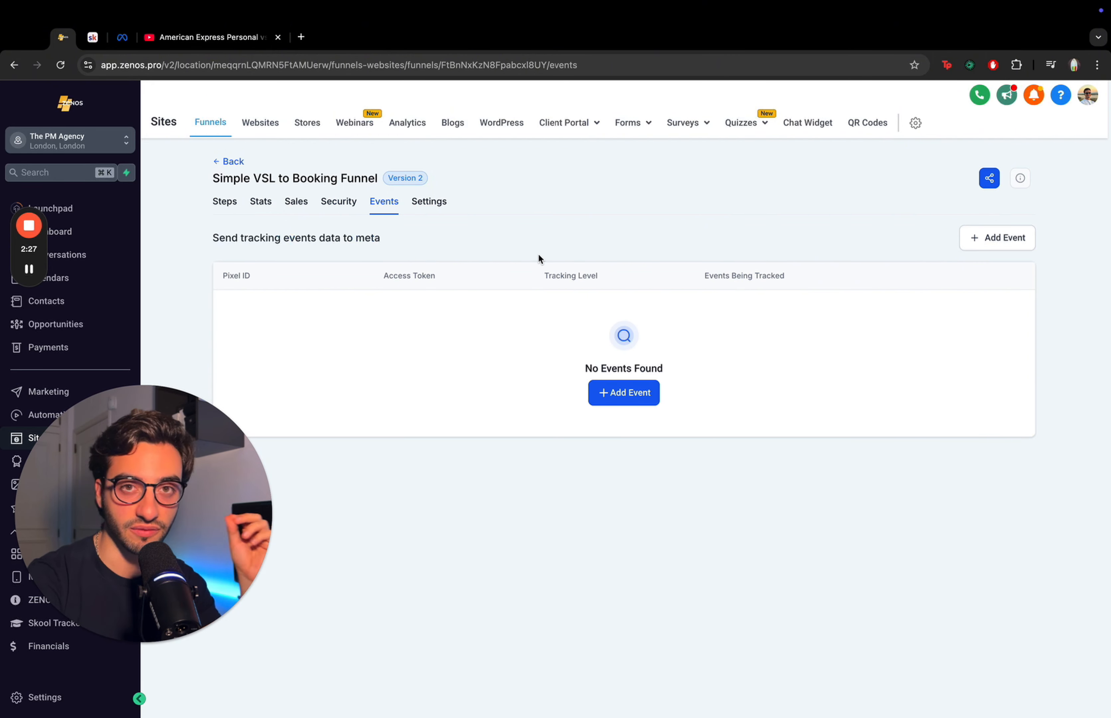
{"action": "left_click", "coordinate": [434, 206]}
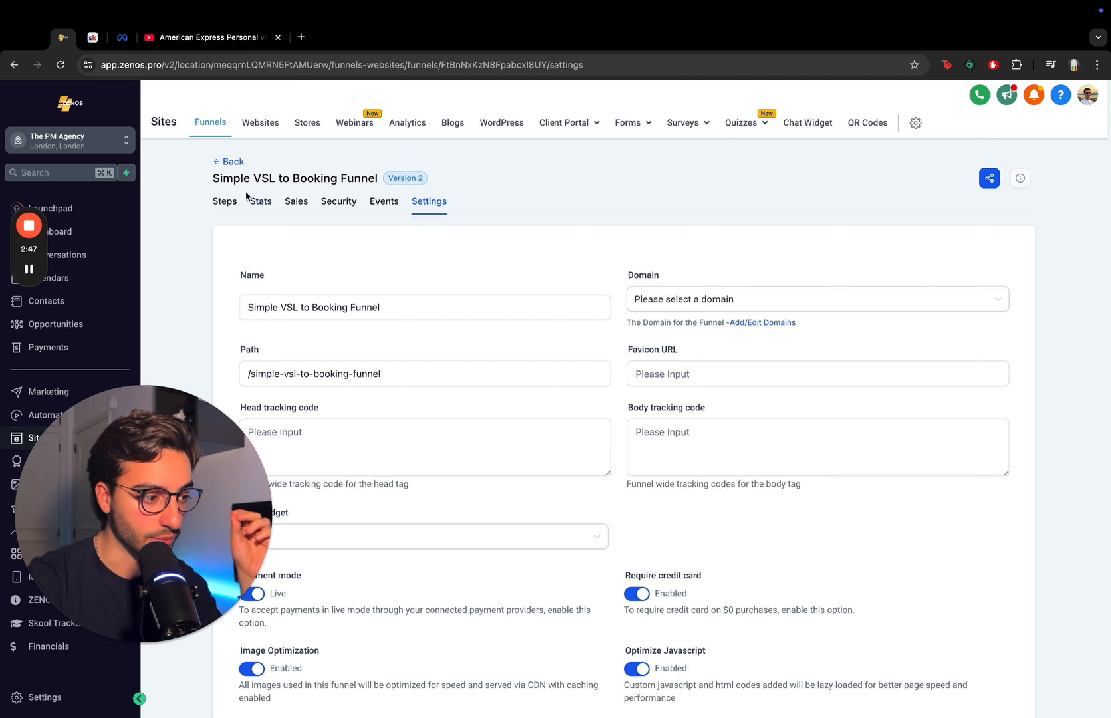
{"action": "left_click", "coordinate": [219, 202]}
{"action": "left_click_drag", "start_coordinate": [171, 641], "coordinate": [994, 641]}
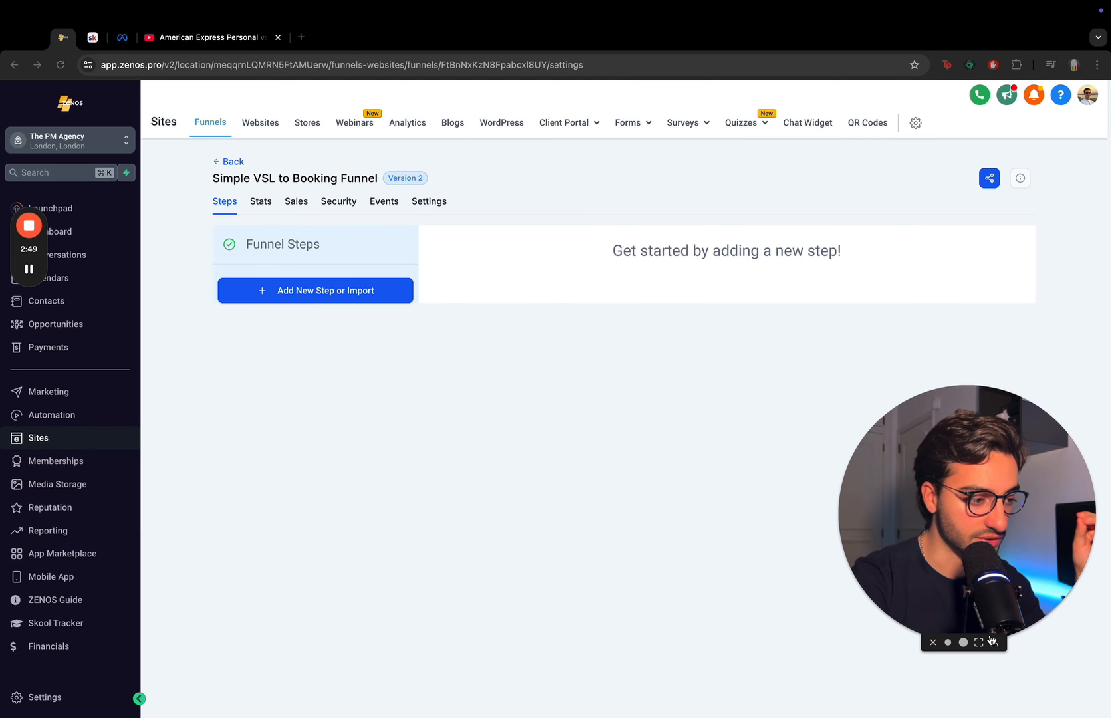
- Add a funnel step named "VSL"
{"action": "left_click", "coordinate": [364, 294]}
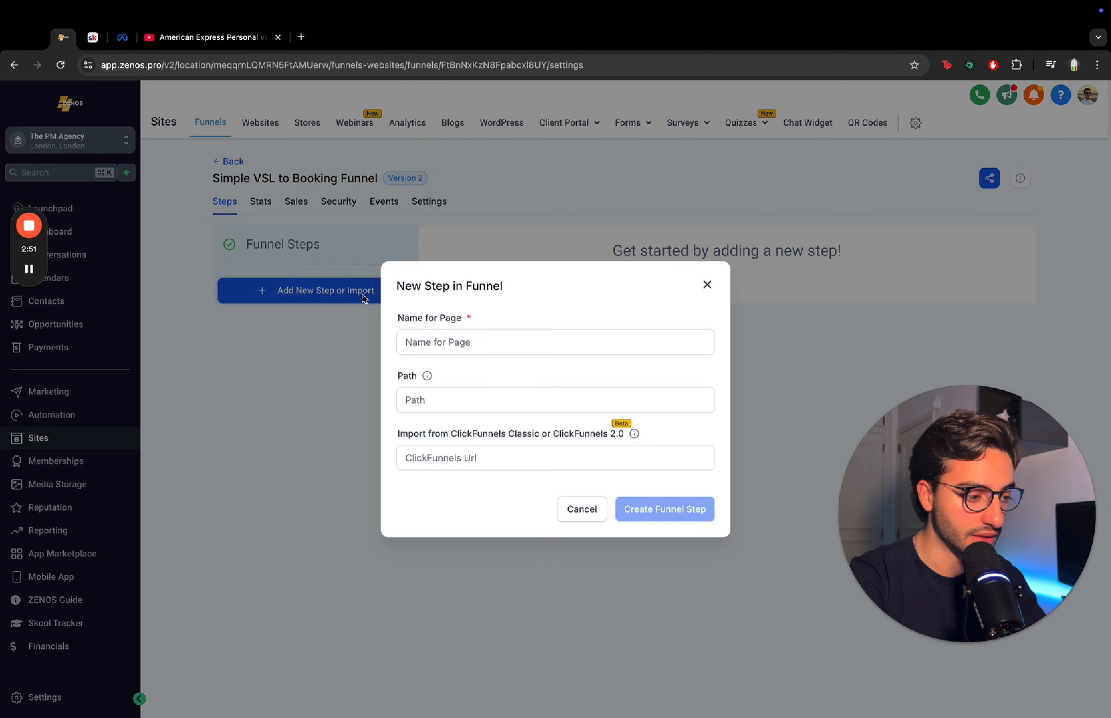
{"action": "left_click", "coordinate": [493, 345]}
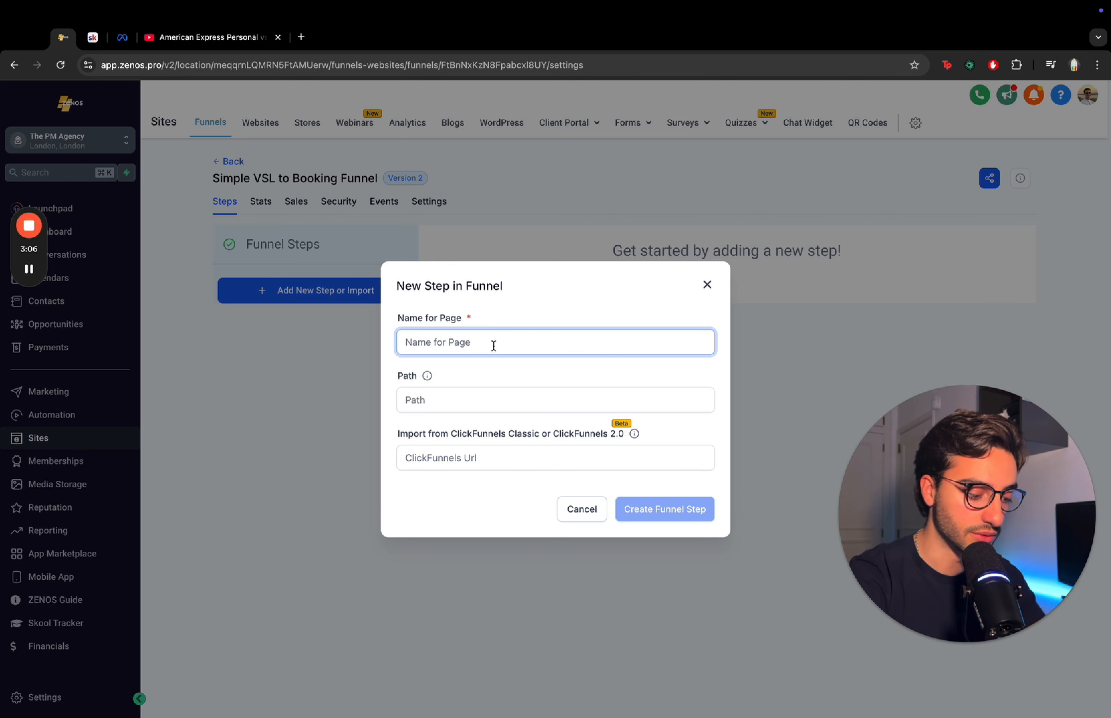
{"action": "type", "text": "VSL"}
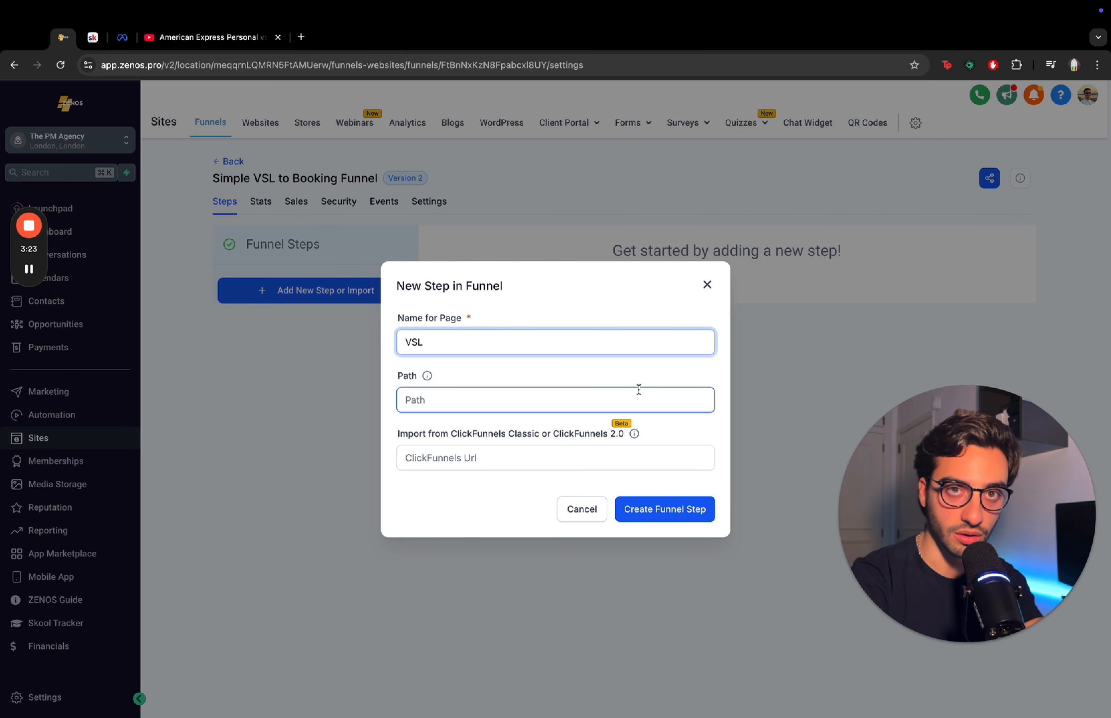
{"action": "left_click", "coordinate": [649, 508]}
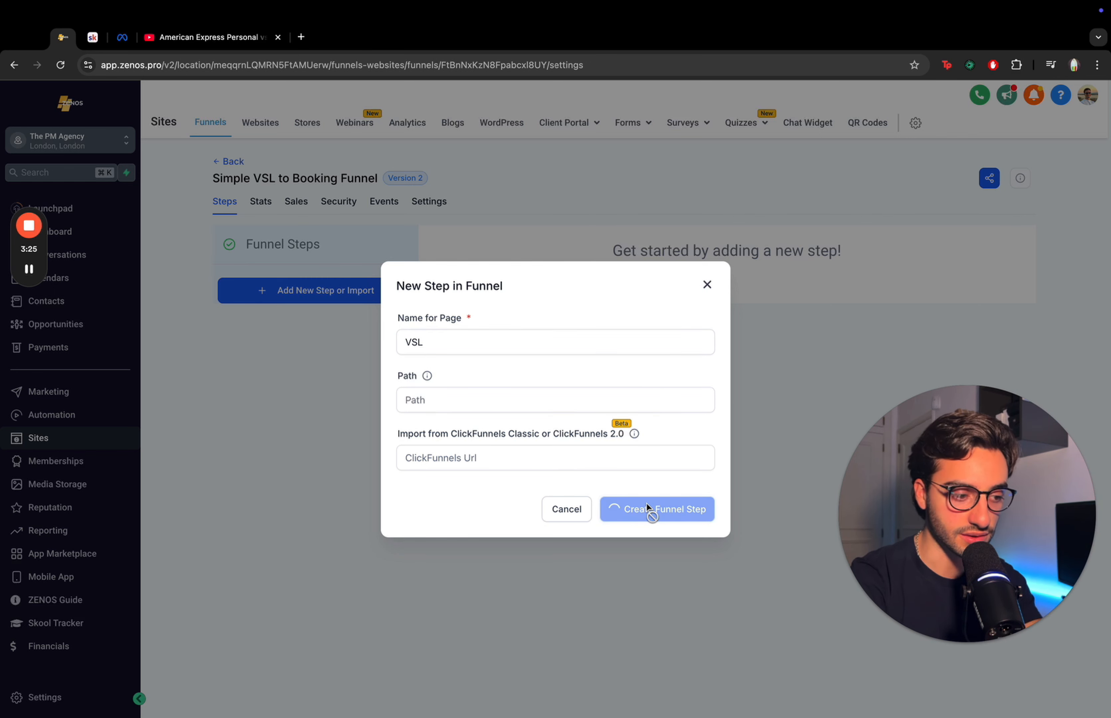
- Add a second funnel step named "Booking Calendar"
{"action": "left_click", "coordinate": [363, 564]}
{"action": "left_click", "coordinate": [421, 342]}
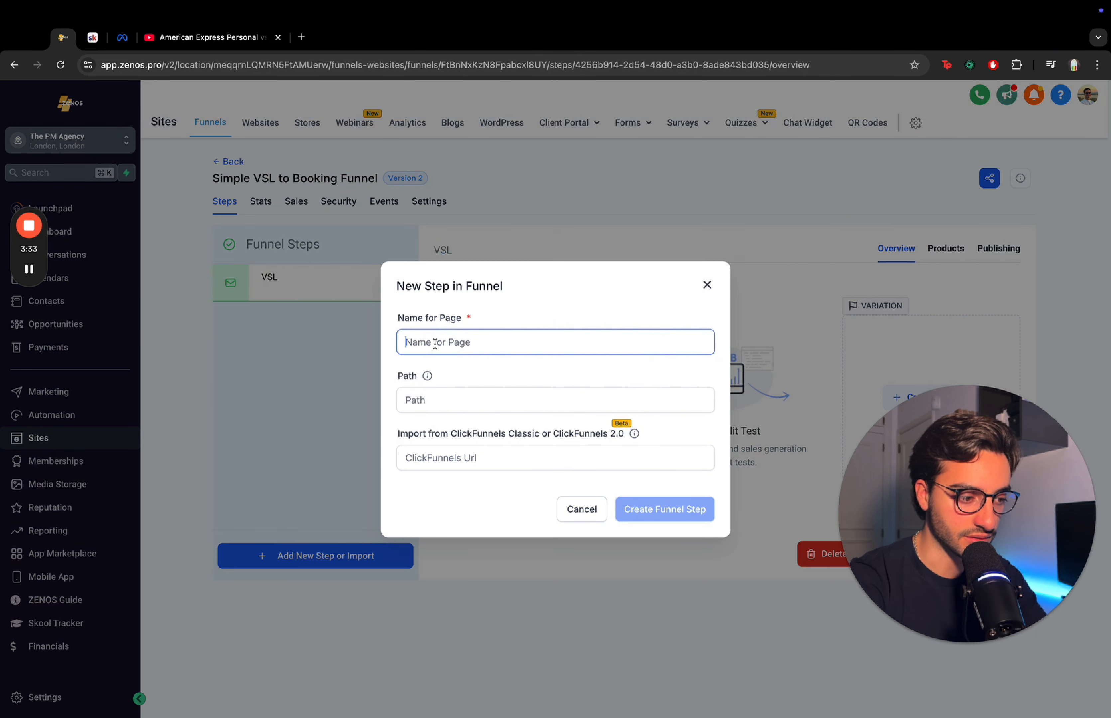
{"action": "type", "text": "Booking Cal"}
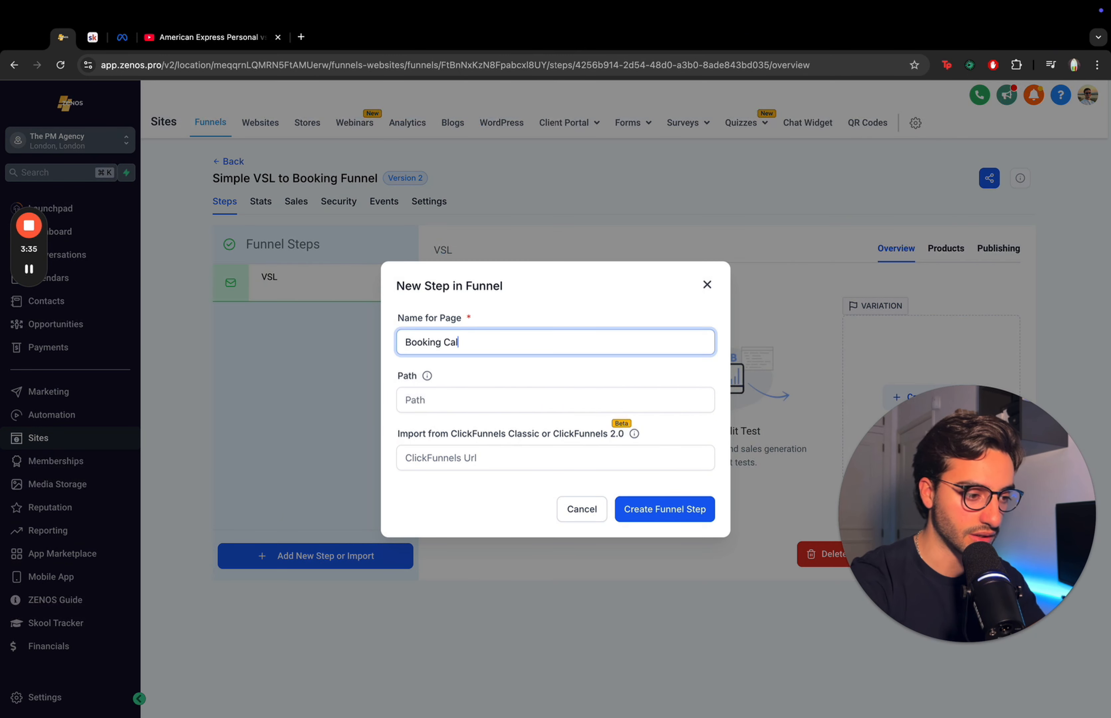
{"action": "type", "text": "endar"}
{"action": "key", "text": "Return"}
- Add a third funnel step named "Thank You Page"
{"action": "left_click", "coordinate": [288, 556]}
{"action": "left_click", "coordinate": [502, 347]}
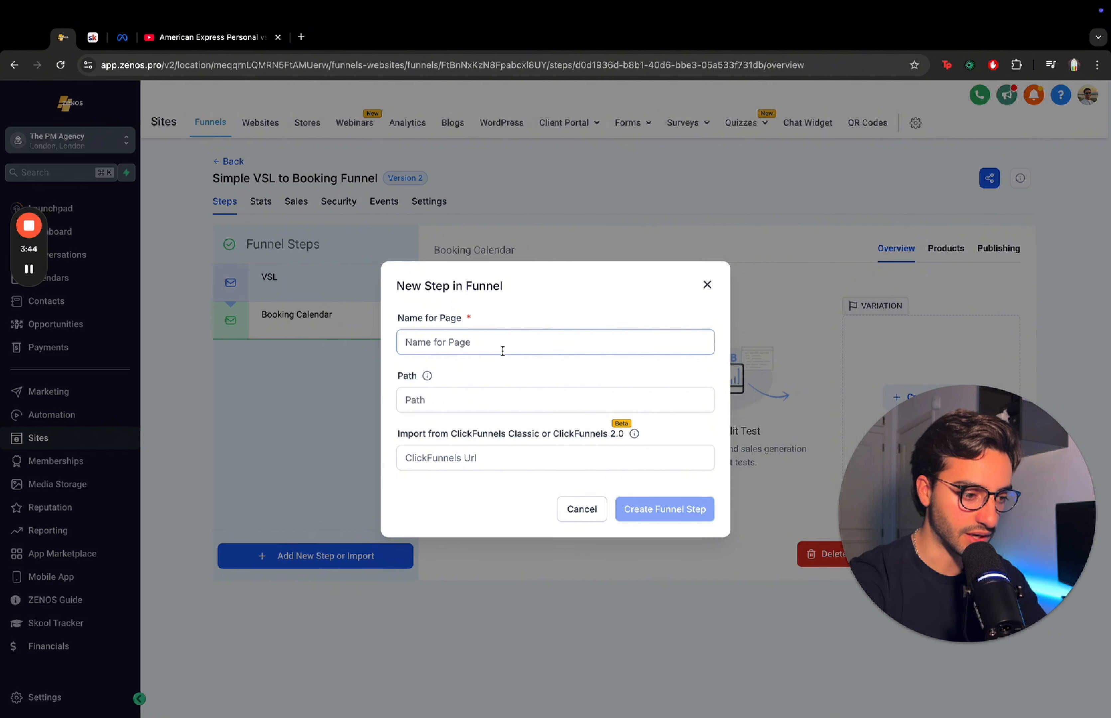
{"action": "type", "text": "Thank You Page"}
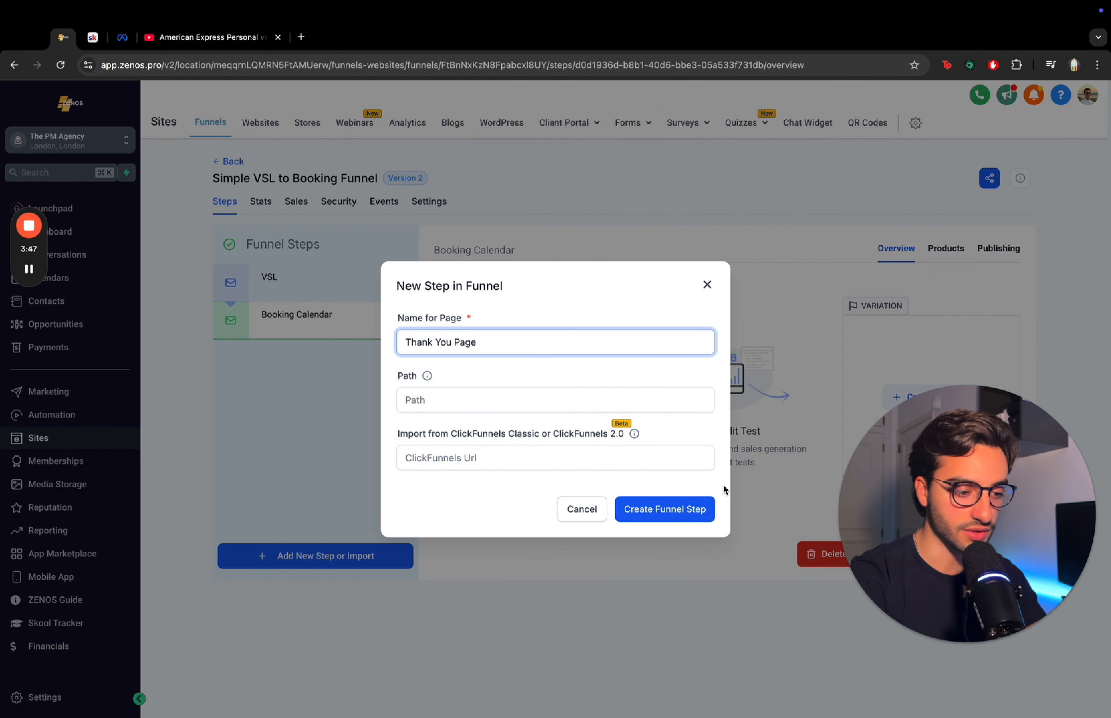
{"action": "left_click", "coordinate": [660, 517]}
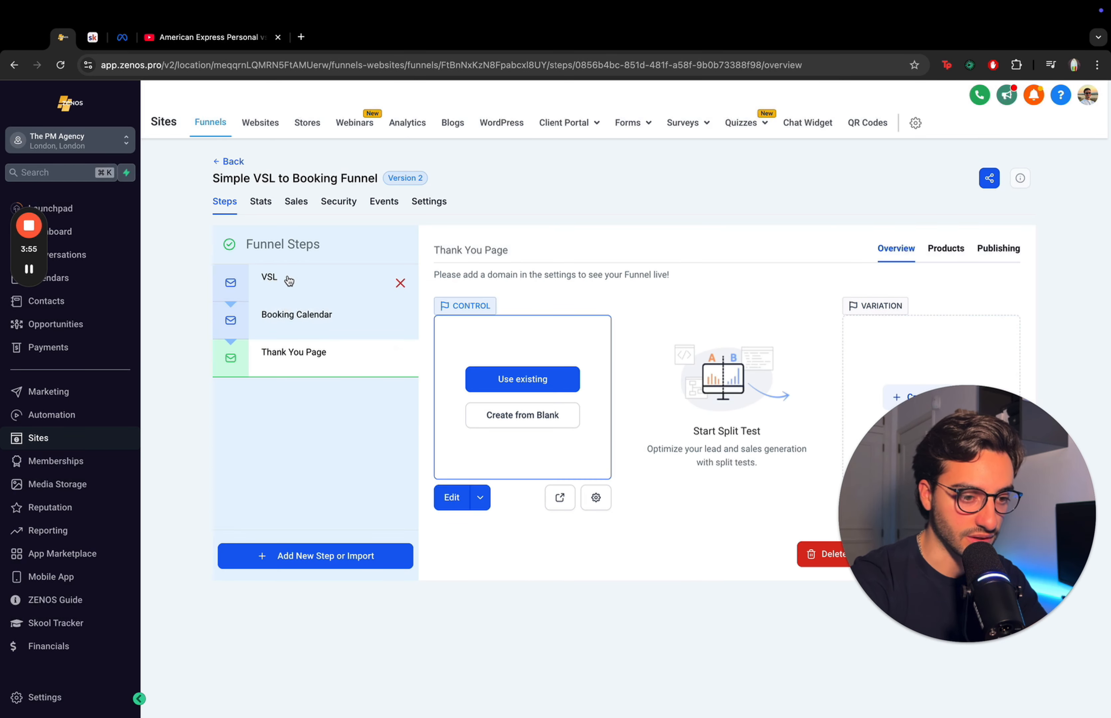
- Open the VSL step's page in the page builder for editing
{"action": "left_click", "coordinate": [289, 280]}
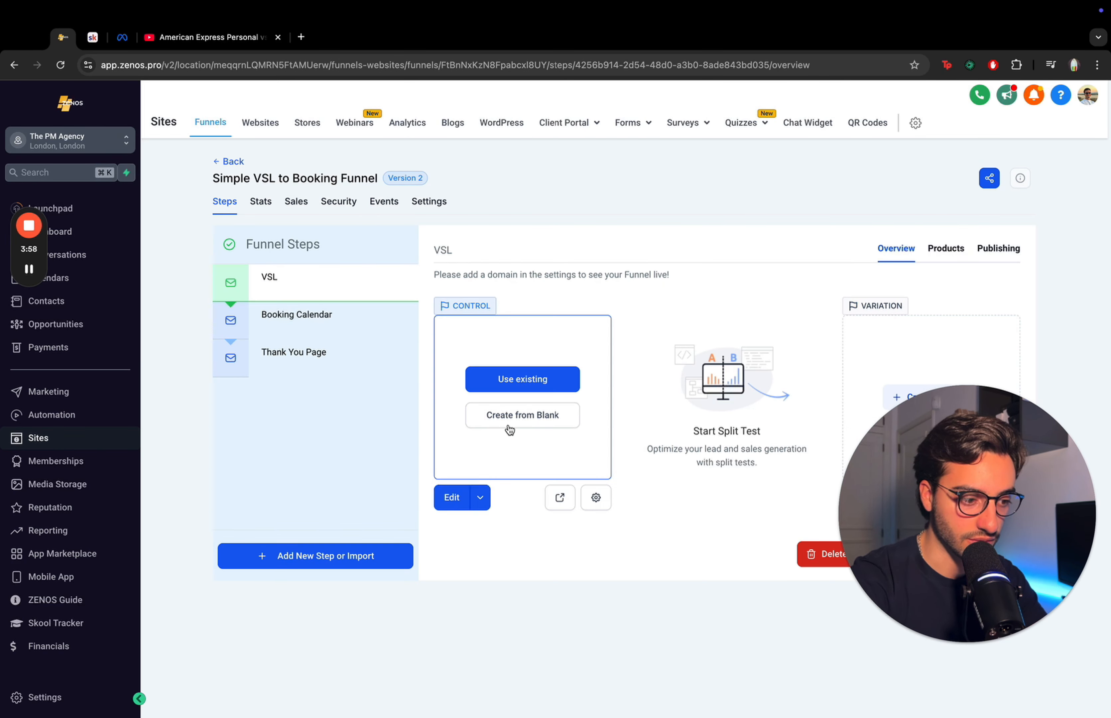
{"action": "left_click", "coordinate": [452, 498]}
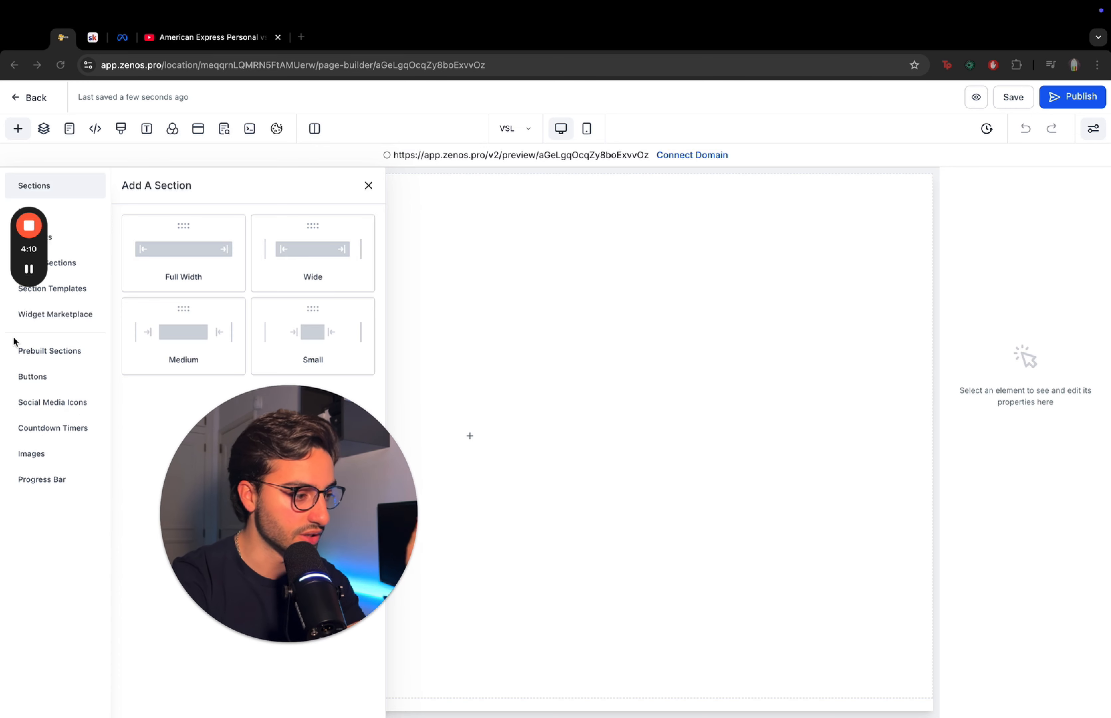
{"action": "left_click_drag", "start_coordinate": [29, 263], "coordinate": [26, 598]}
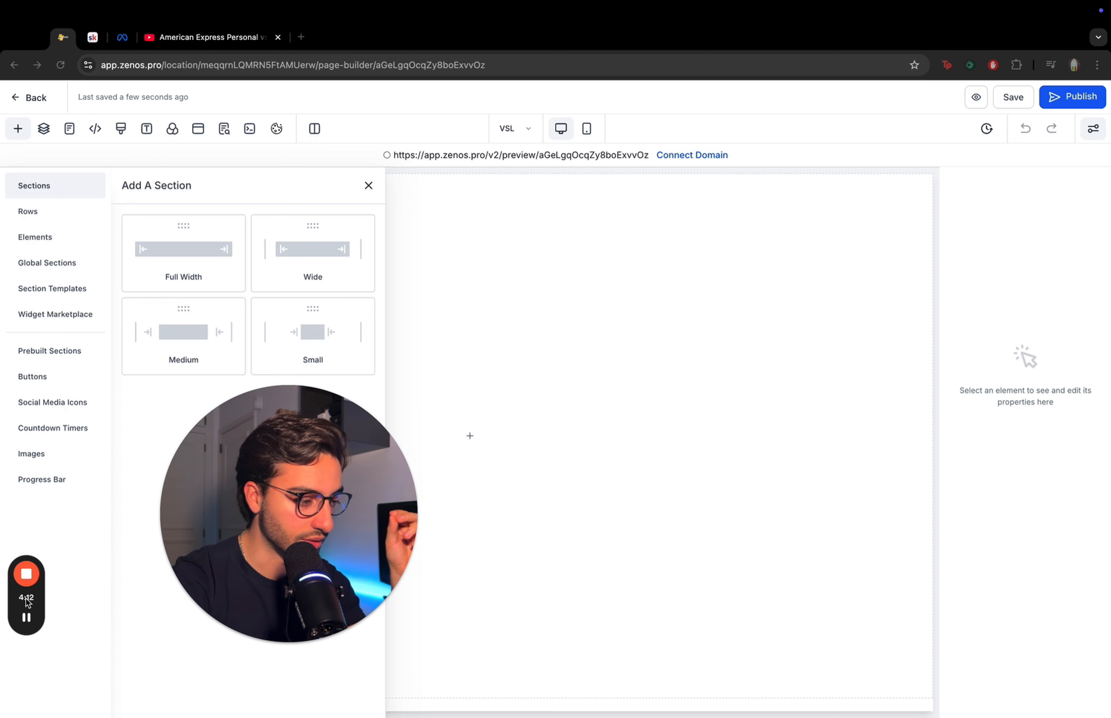
{"action": "left_click_drag", "start_coordinate": [238, 622], "coordinate": [580, 621]}
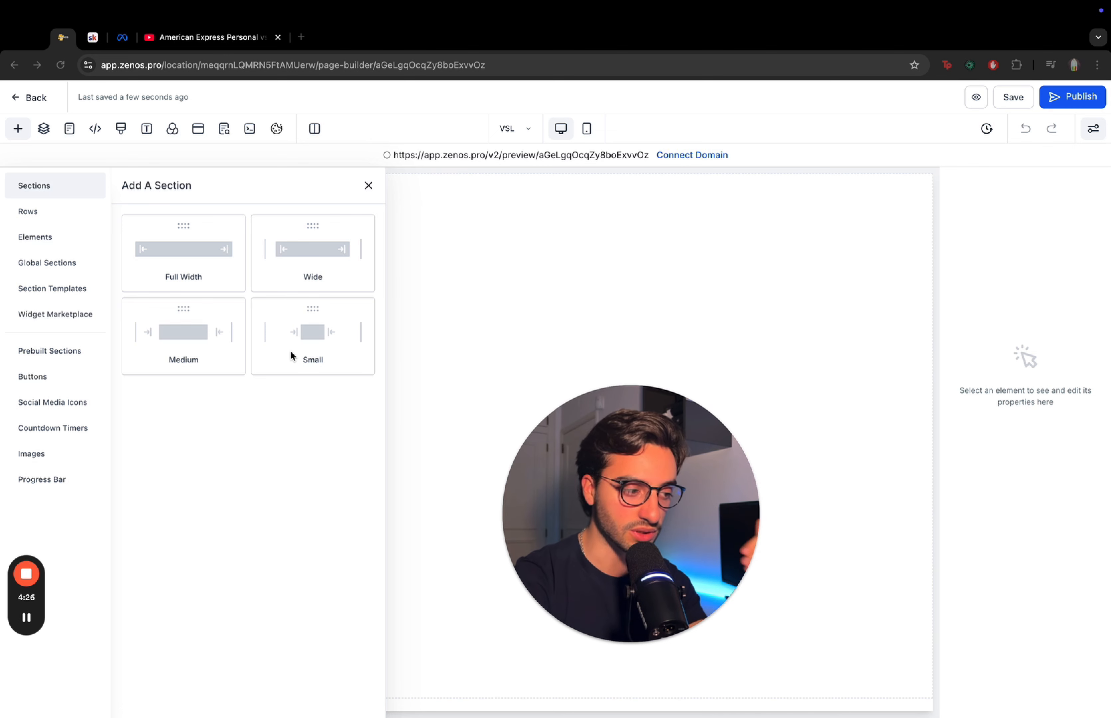
- Add a full-width section containing a one-column row to the VSL page
{"action": "left_click", "coordinate": [194, 256]}
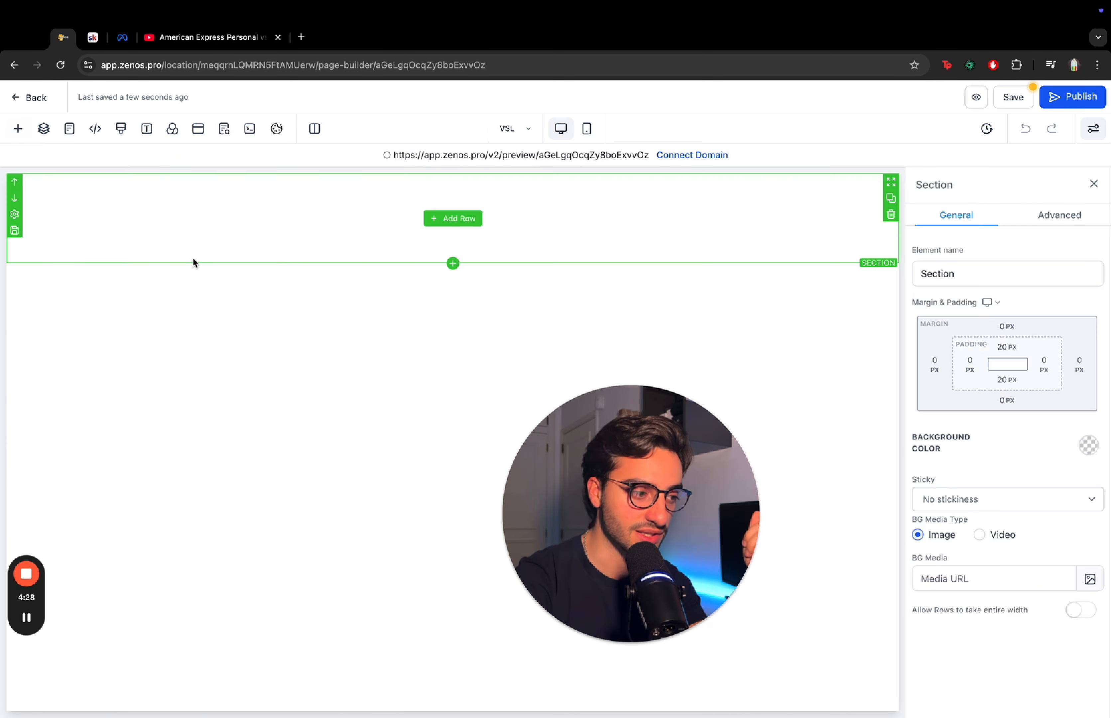
{"action": "left_click", "coordinate": [437, 223]}
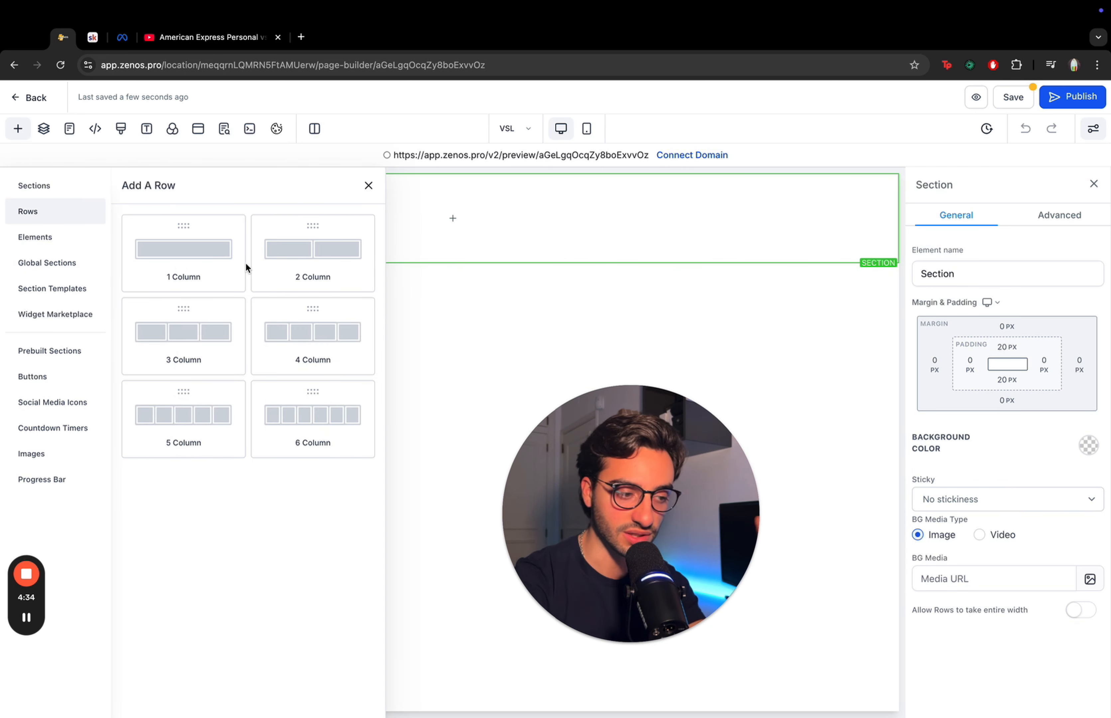
{"action": "left_click", "coordinate": [213, 264]}
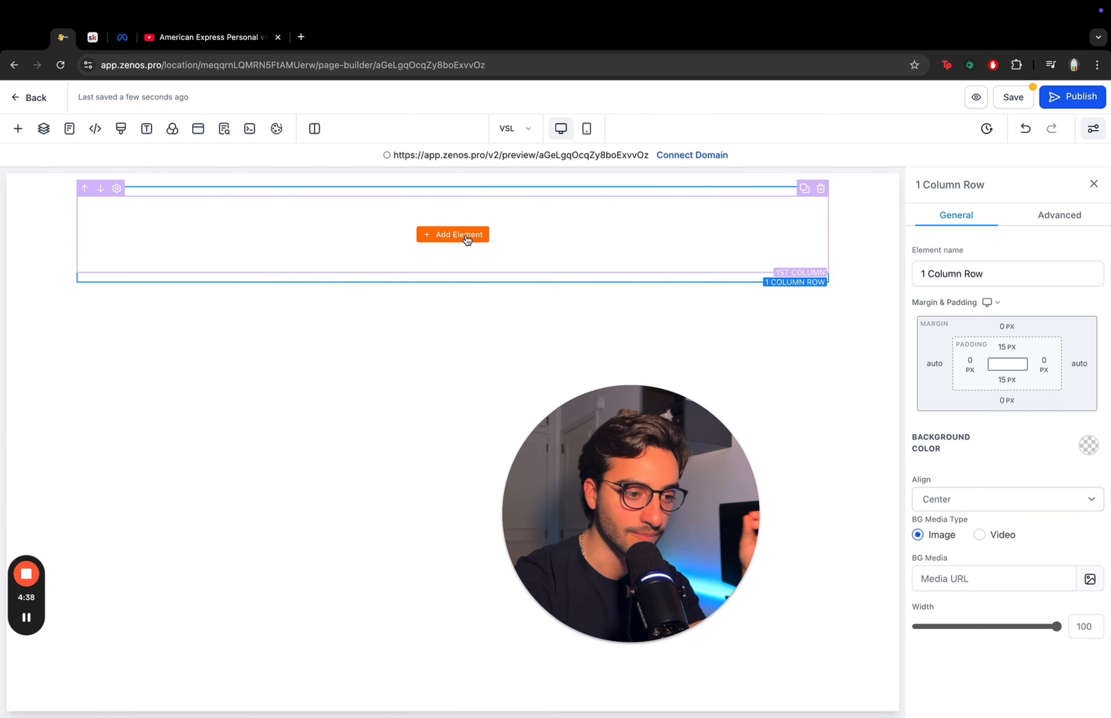
- Add a Headline element to the row's column
{"action": "left_click", "coordinate": [467, 239]}
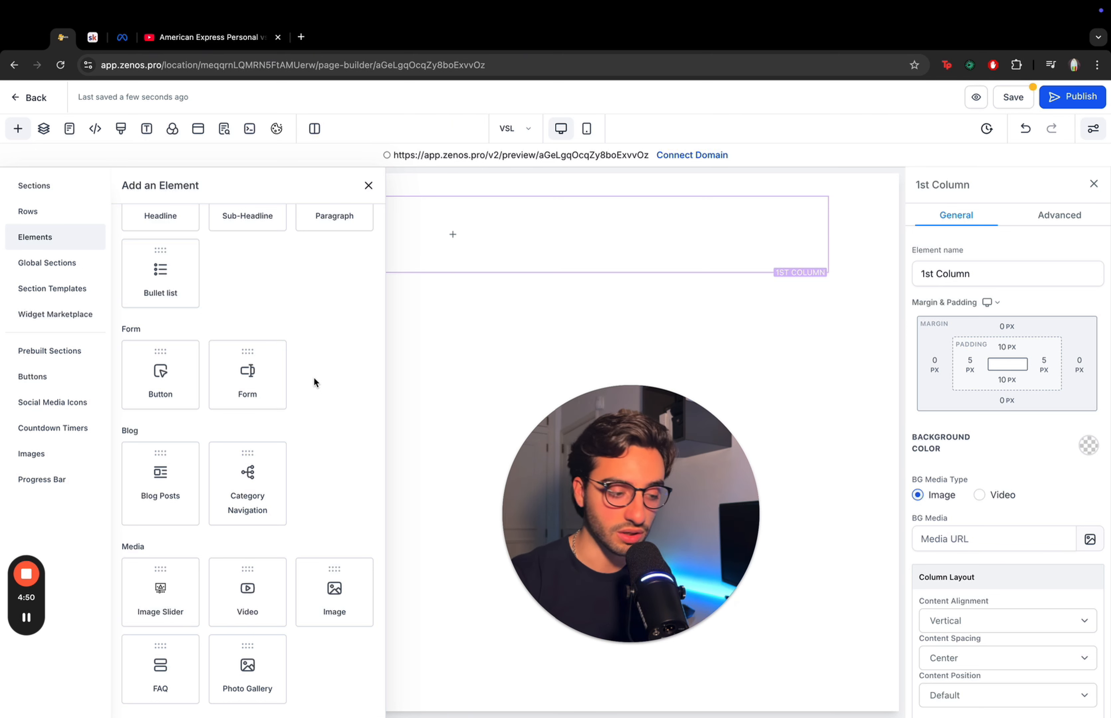
{"action": "scroll", "coordinate": [314, 376], "scroll_direction": "up", "scroll_amount": 3}
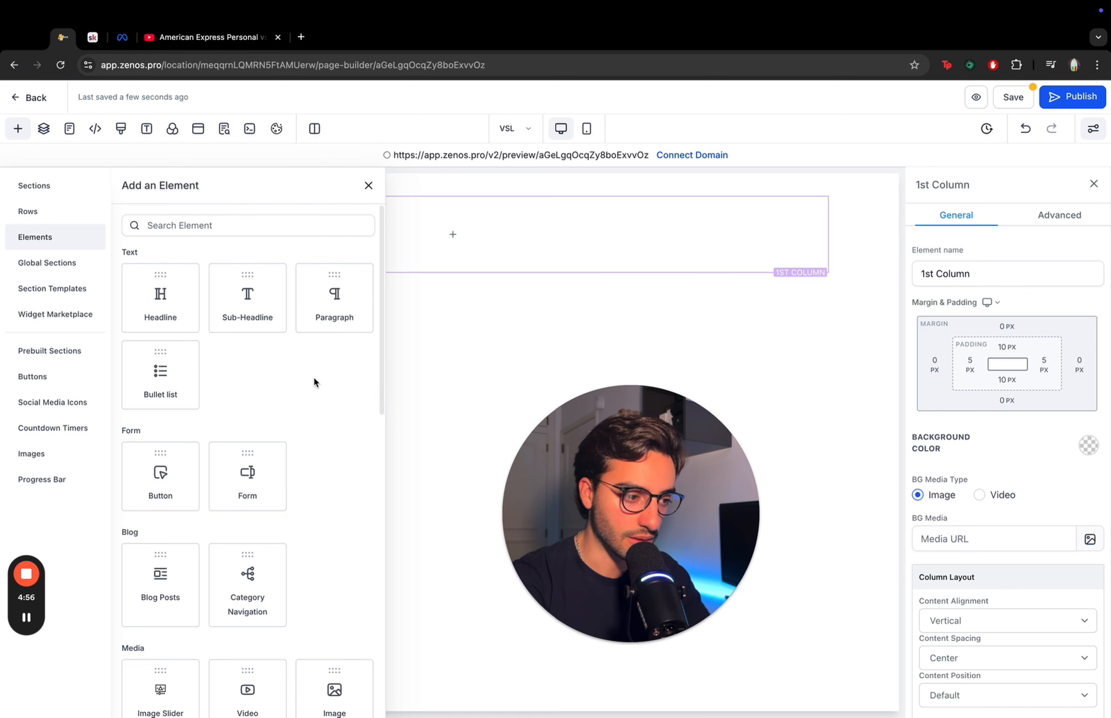
{"action": "left_click", "coordinate": [157, 312]}
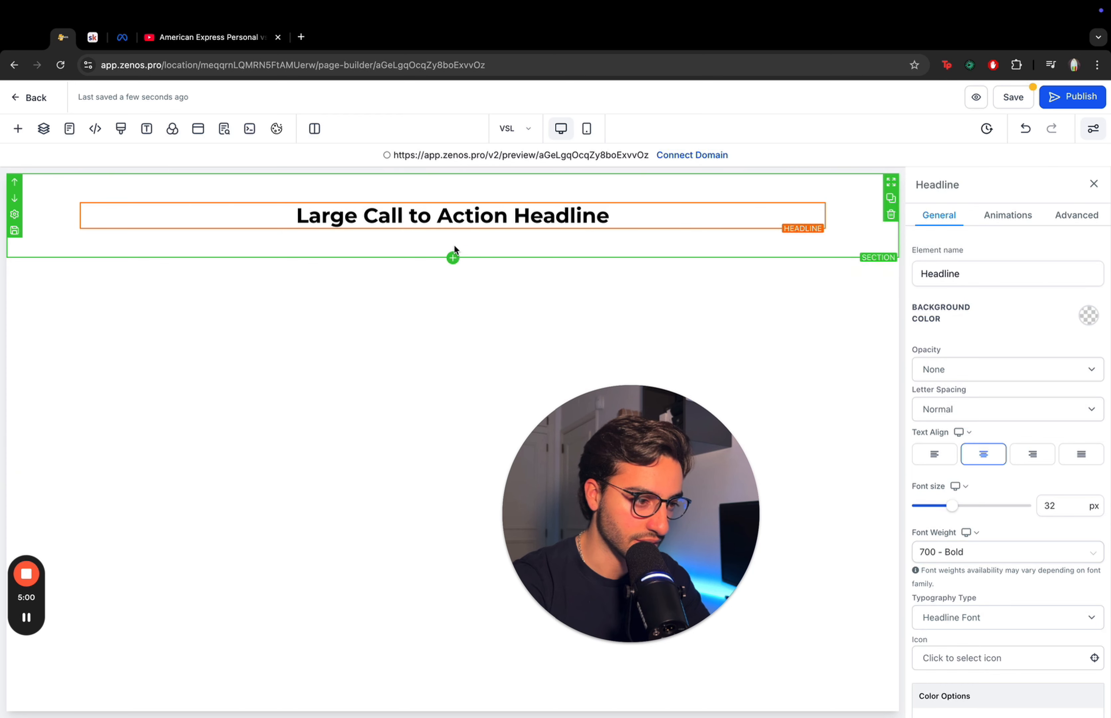
- Add another one-column row below the headline and place a Video element in it
{"action": "left_click", "coordinate": [453, 257]}
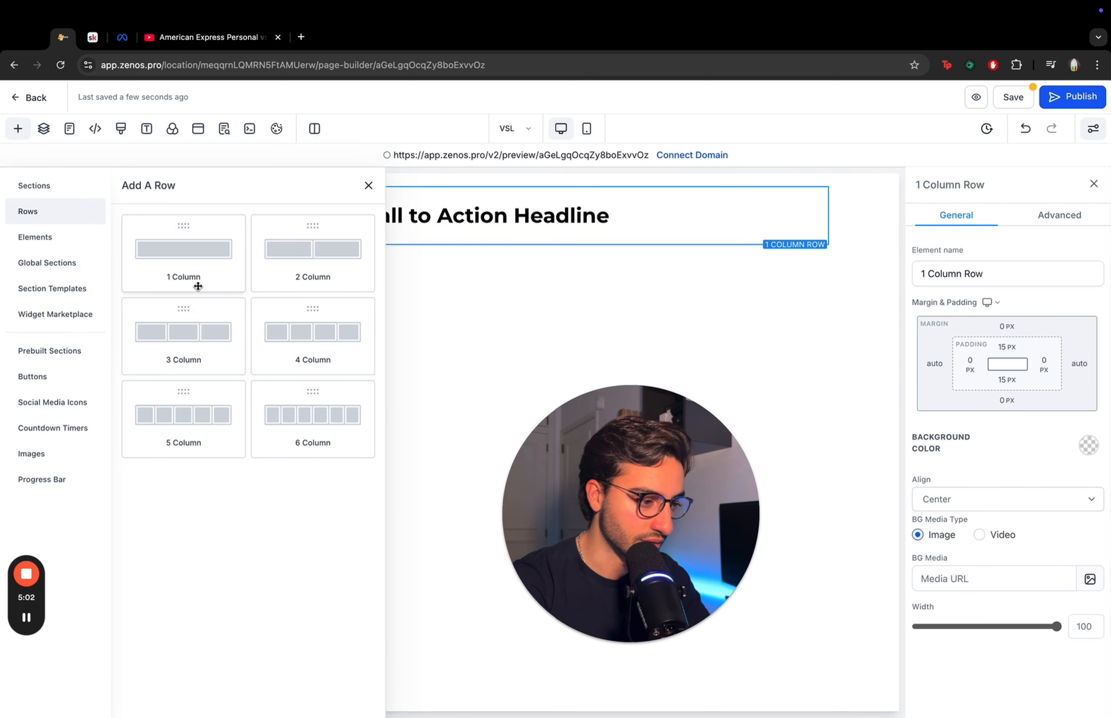
{"action": "left_click", "coordinate": [198, 286]}
{"action": "left_click", "coordinate": [481, 299]}
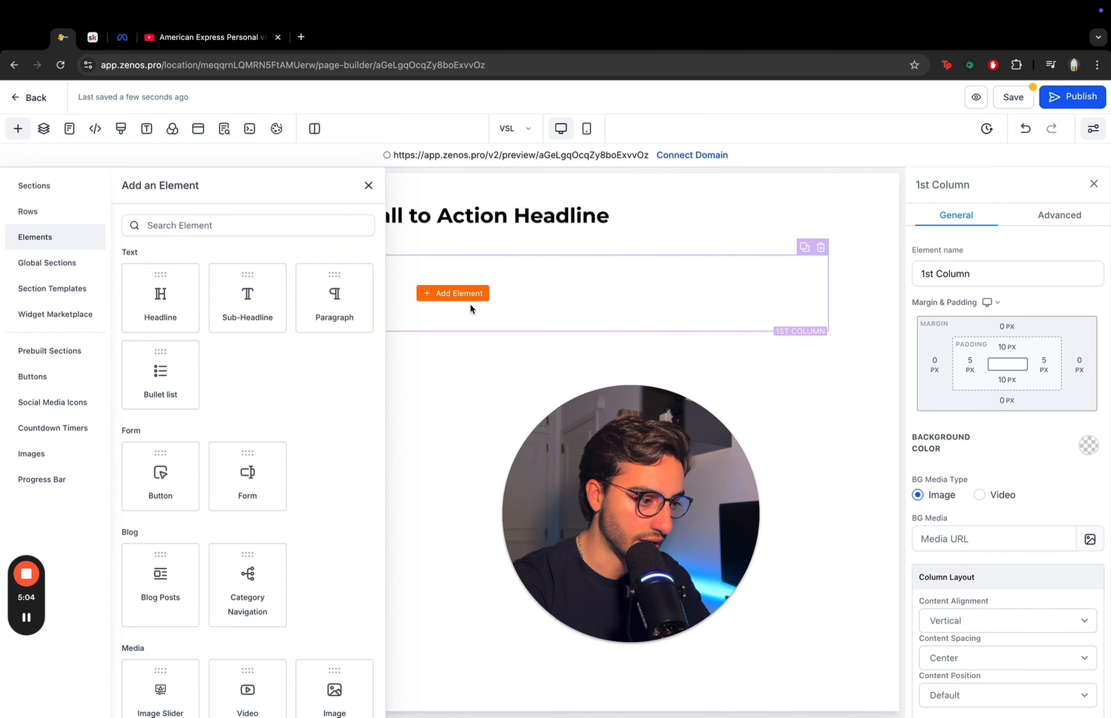
{"action": "scroll", "coordinate": [295, 434], "scroll_direction": "down", "scroll_amount": 3}
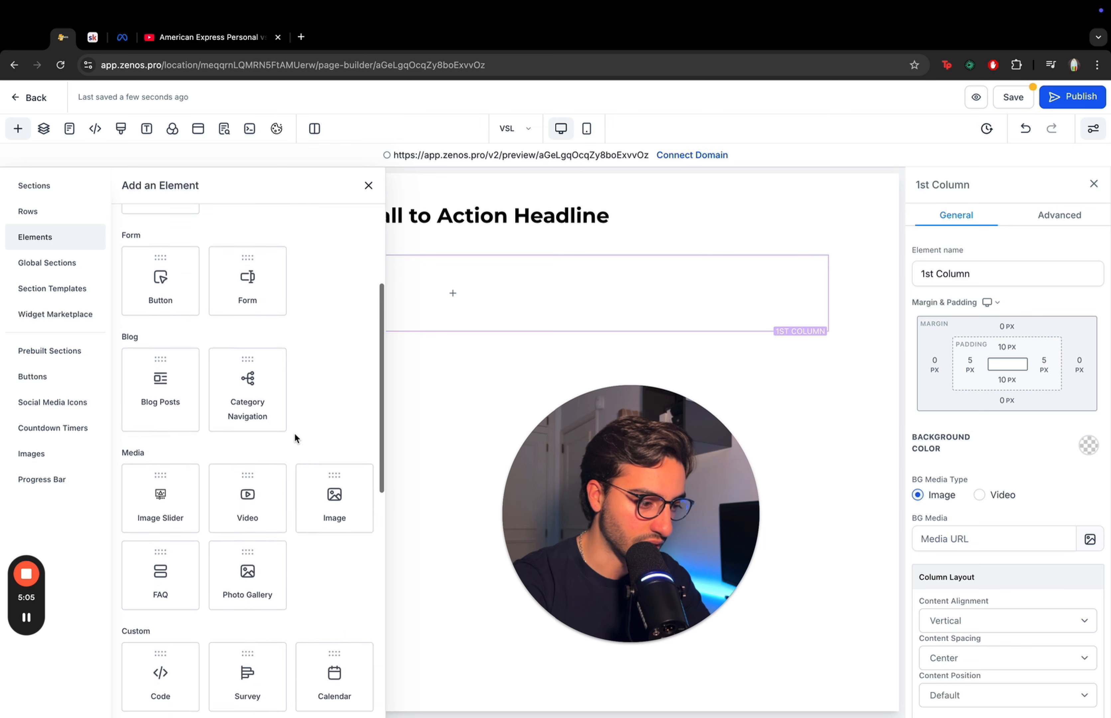
{"action": "left_click", "coordinate": [248, 494]}
- Set the page background color to black
{"action": "left_click", "coordinate": [852, 349]}
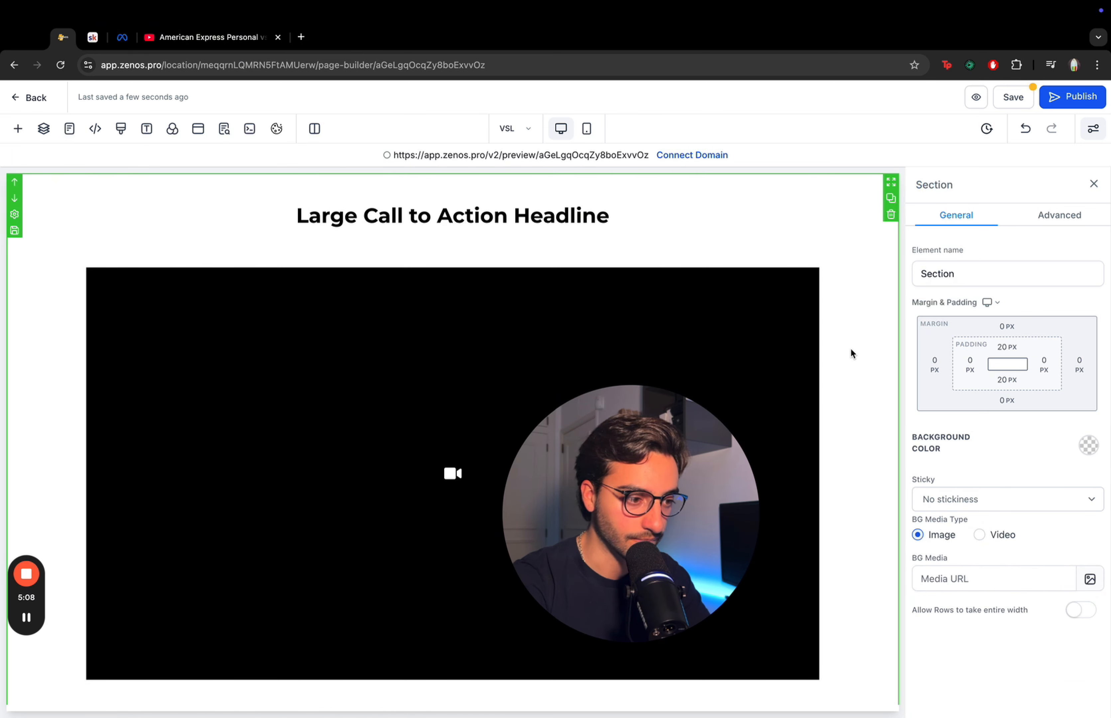
{"action": "left_click", "coordinate": [171, 132]}
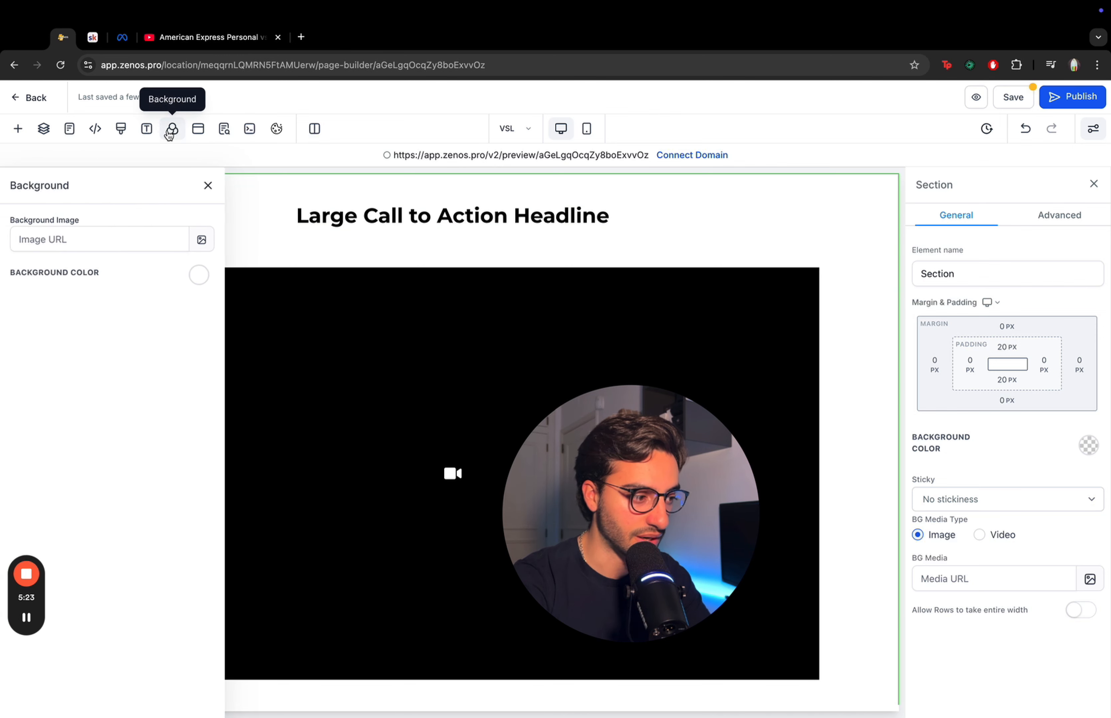
{"action": "left_click", "coordinate": [201, 275]}
{"action": "left_click", "coordinate": [120, 305]}
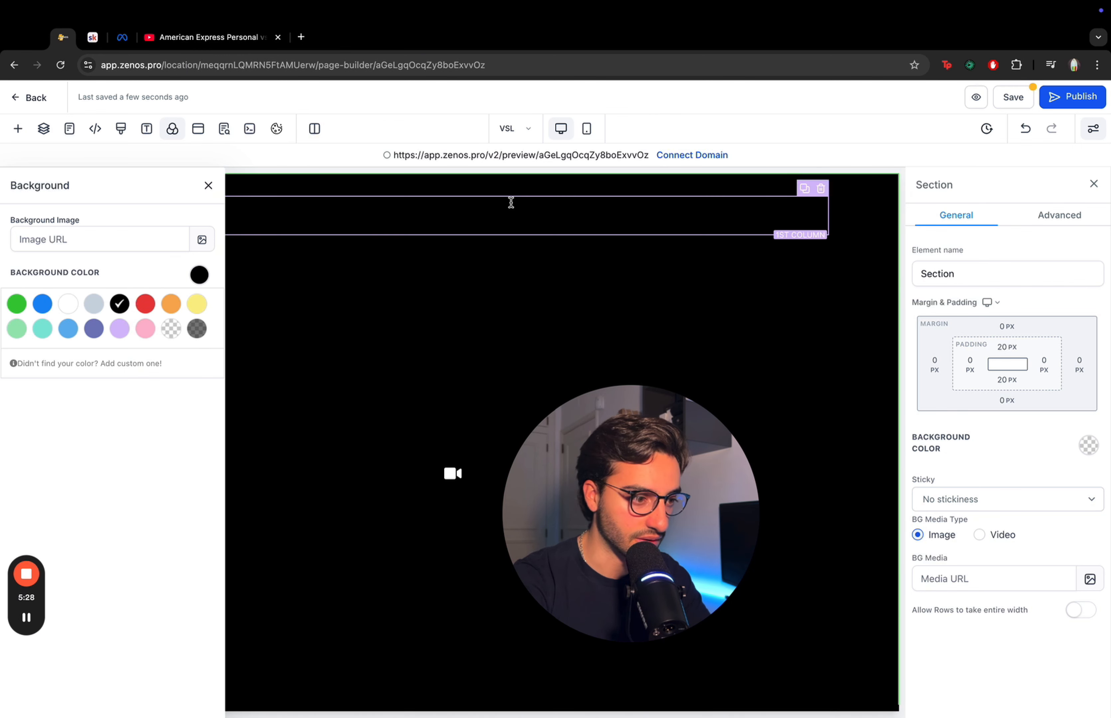
{"action": "left_click", "coordinate": [496, 218]}
{"action": "left_click", "coordinate": [208, 186]}
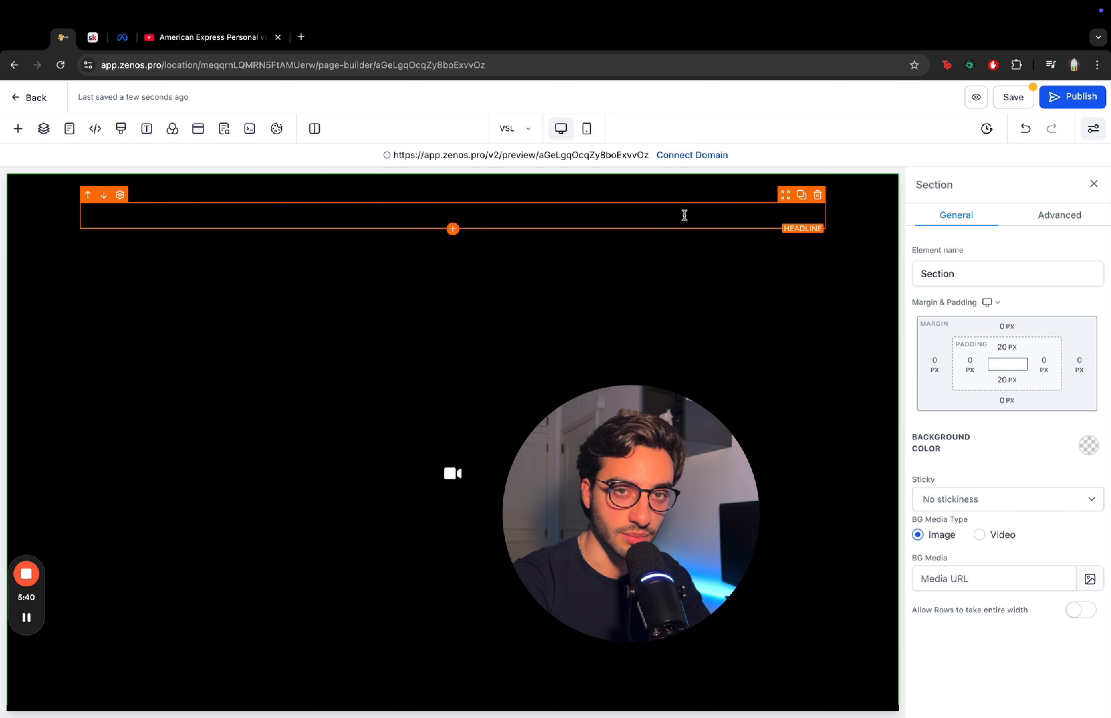
- Change the headline text to "Start your journey by watching this video below!" and set its text color to white
{"action": "left_click", "coordinate": [685, 215]}
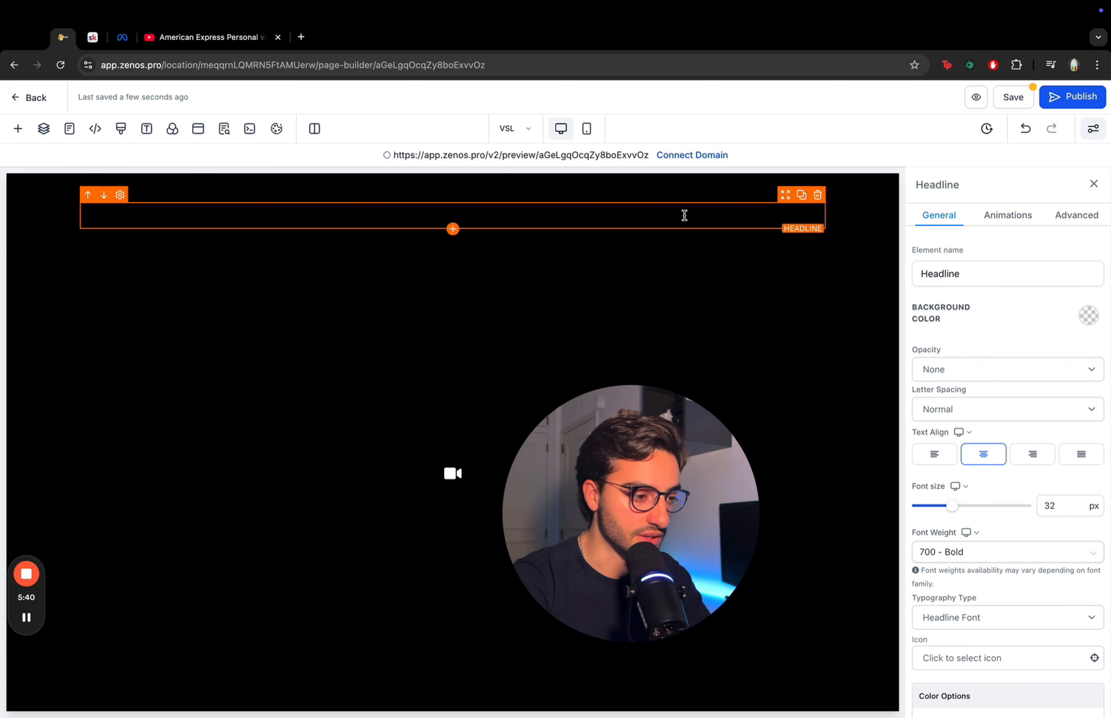
{"action": "triple_click", "coordinate": [685, 215]}
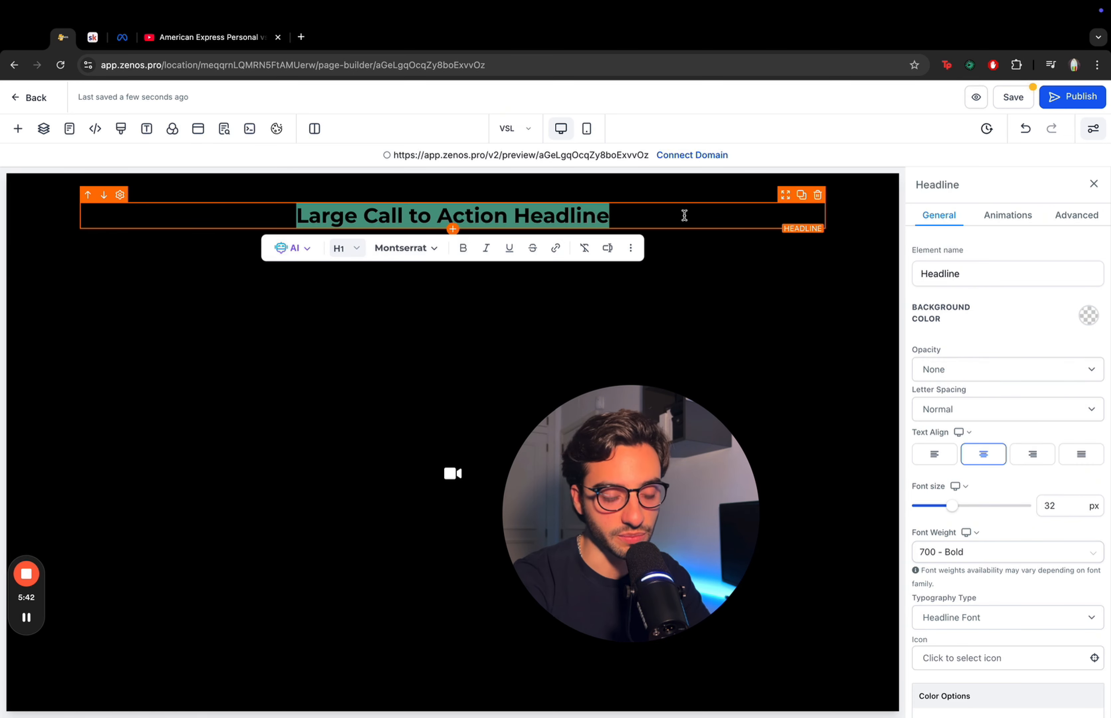
{"action": "scroll", "coordinate": [993, 410], "scroll_direction": "down", "scroll_amount": 4}
{"action": "scroll", "coordinate": [992, 410], "scroll_direction": "up", "scroll_amount": 4}
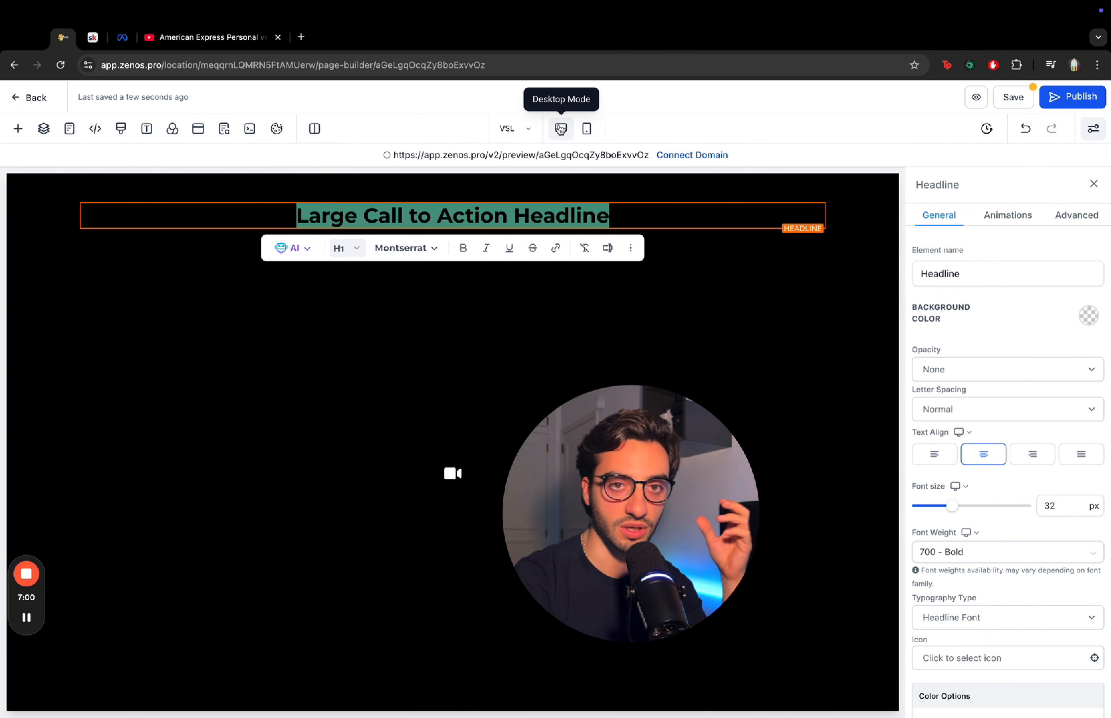
{"action": "left_click", "coordinate": [703, 221]}
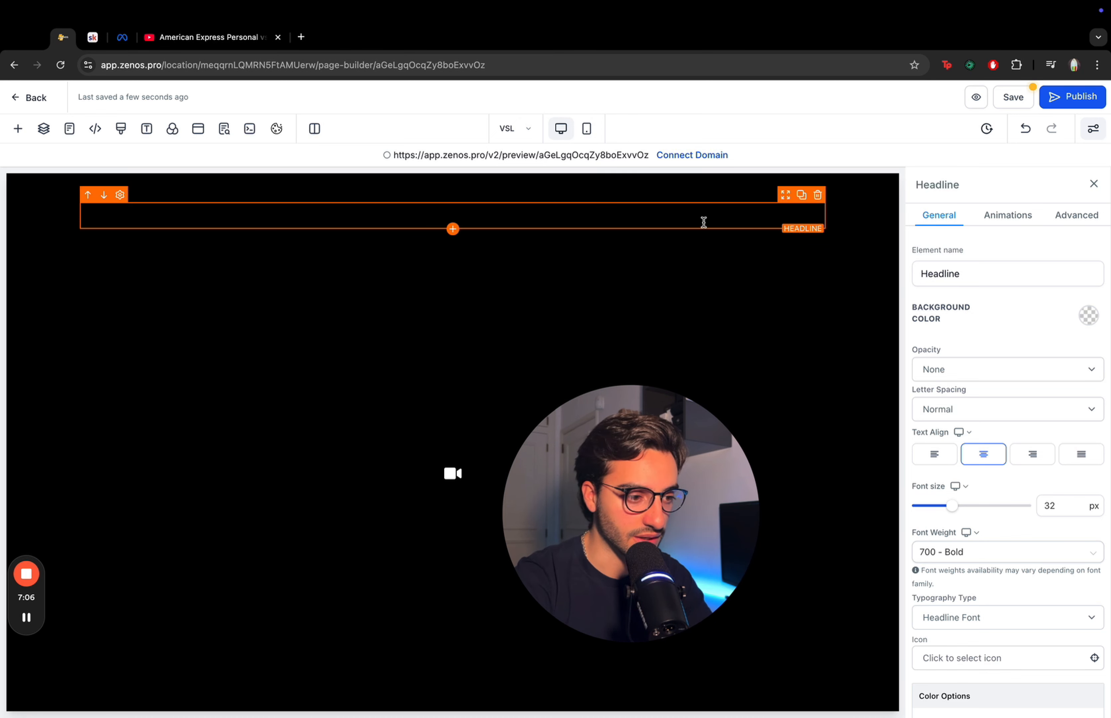
{"action": "key", "text": "ctrl+a"}
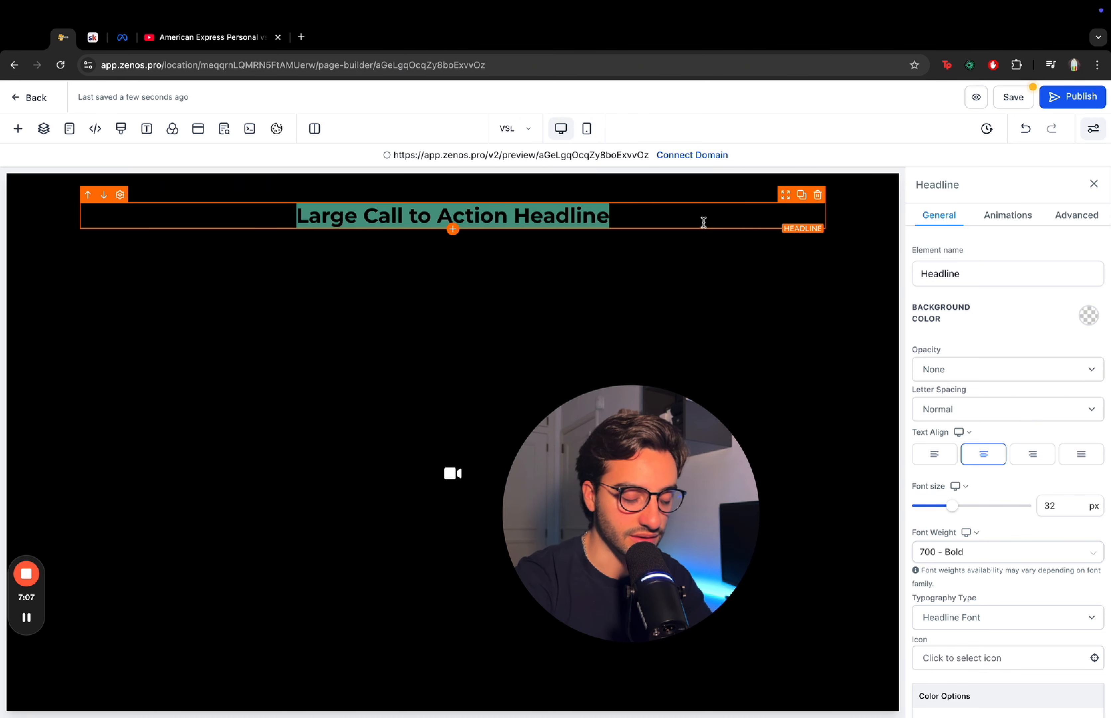
{"action": "scroll", "coordinate": [1028, 476], "scroll_direction": "down", "scroll_amount": 7}
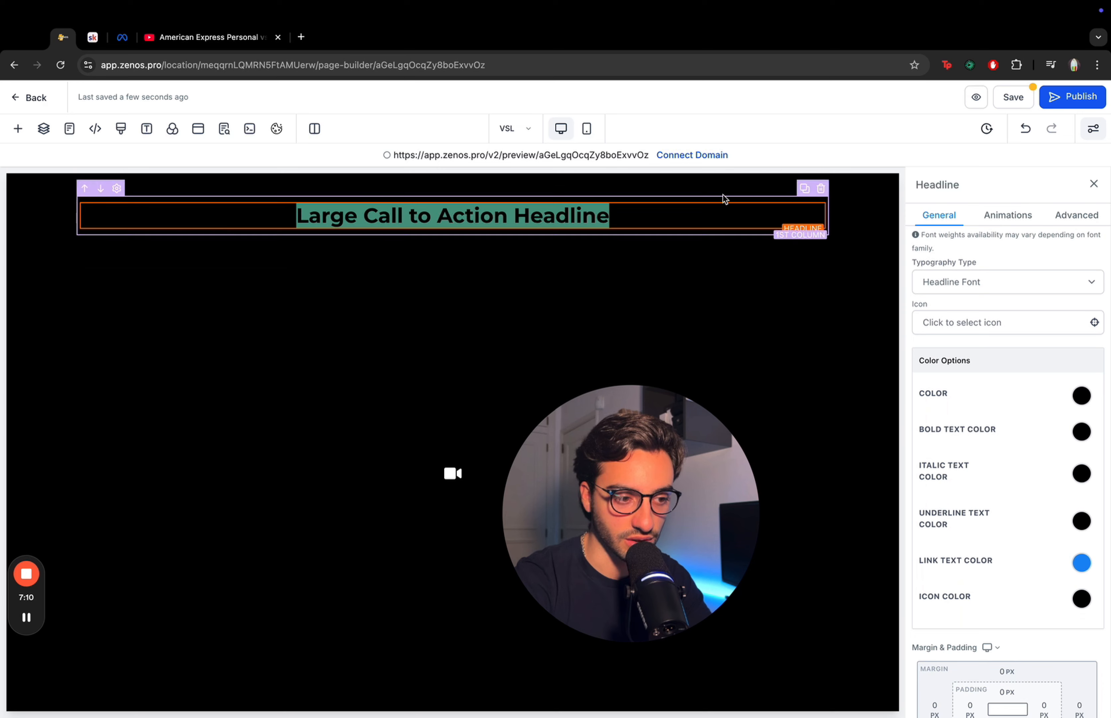
{"action": "left_click", "coordinate": [524, 208]}
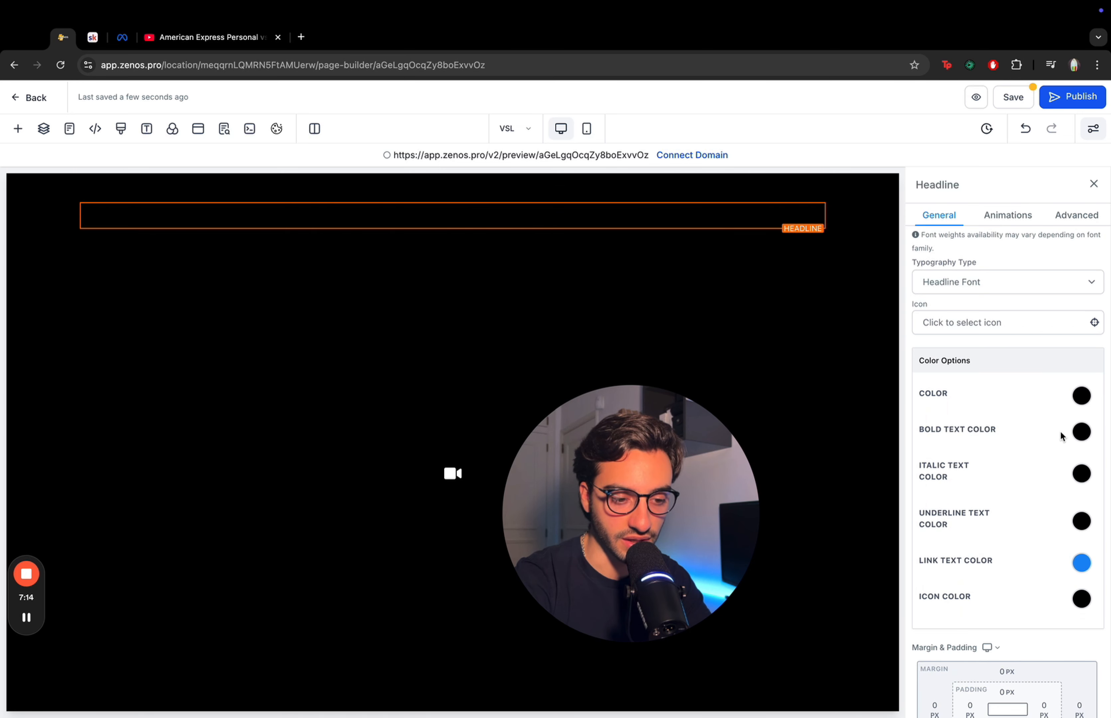
{"action": "left_click", "coordinate": [1080, 398]}
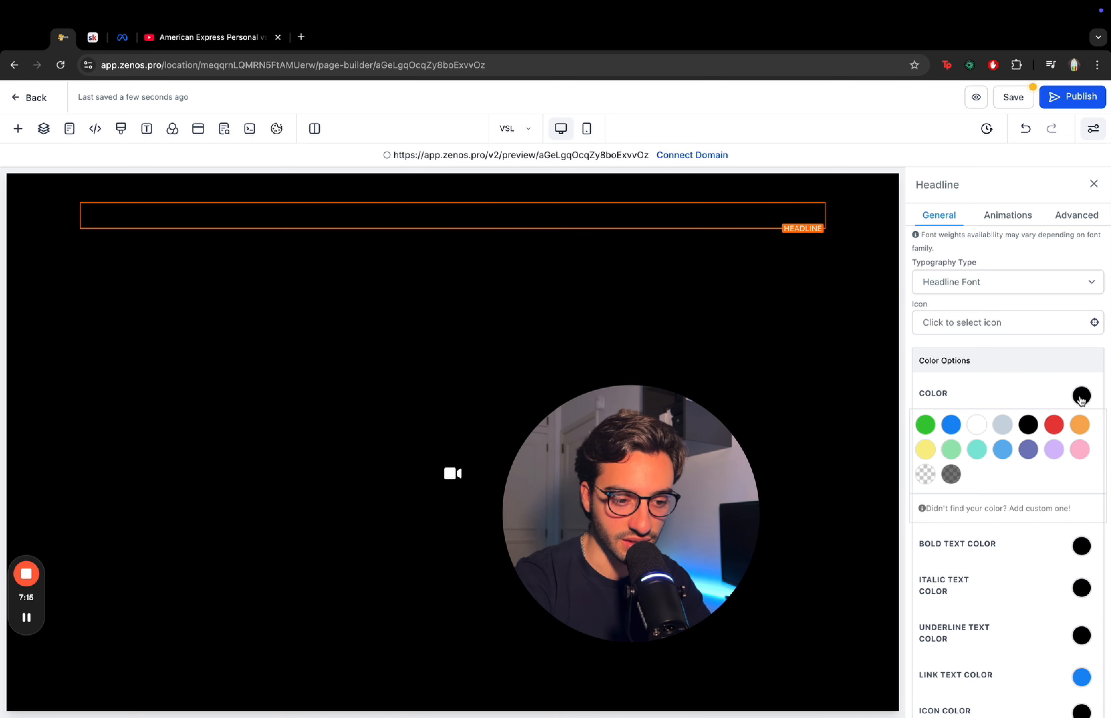
{"action": "left_click", "coordinate": [975, 426]}
{"action": "left_click", "coordinate": [943, 394]}
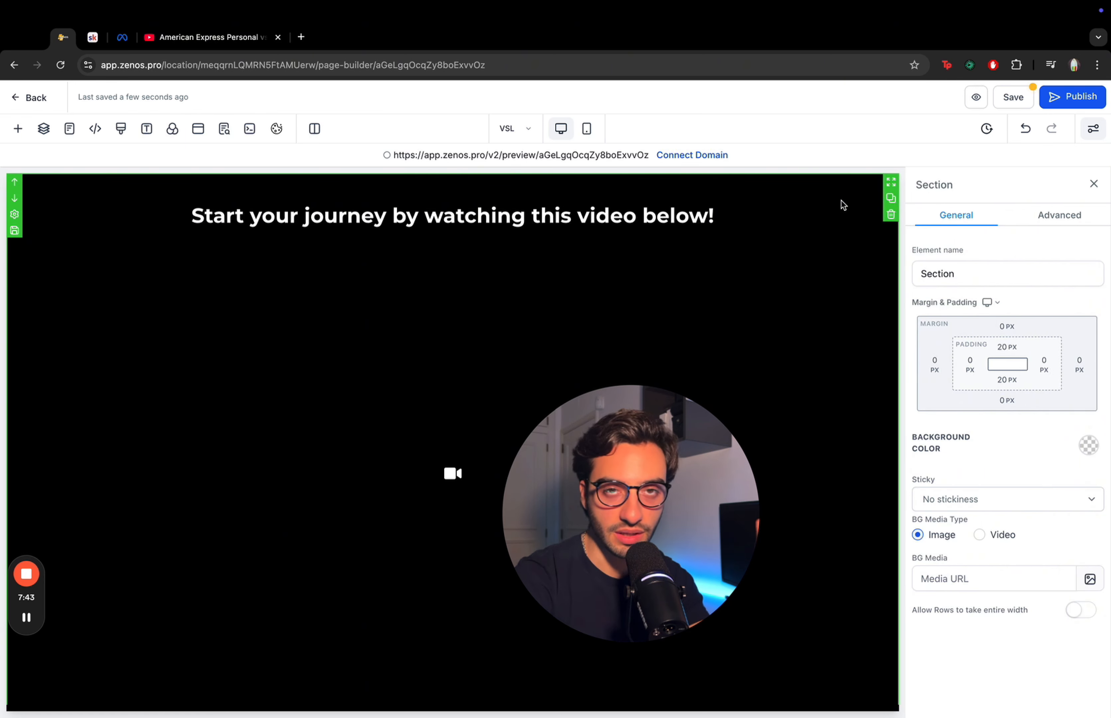
- Add an Image element above the headline in the section
{"action": "left_click", "coordinate": [711, 215]}
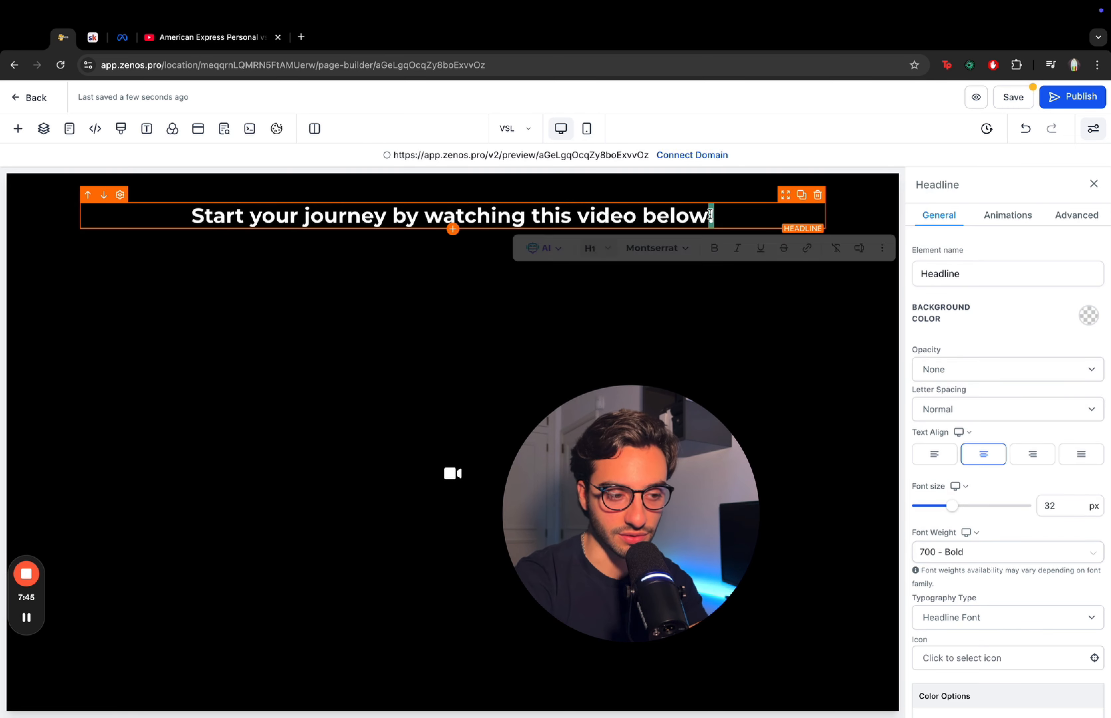
{"action": "triple_click", "coordinate": [710, 215]}
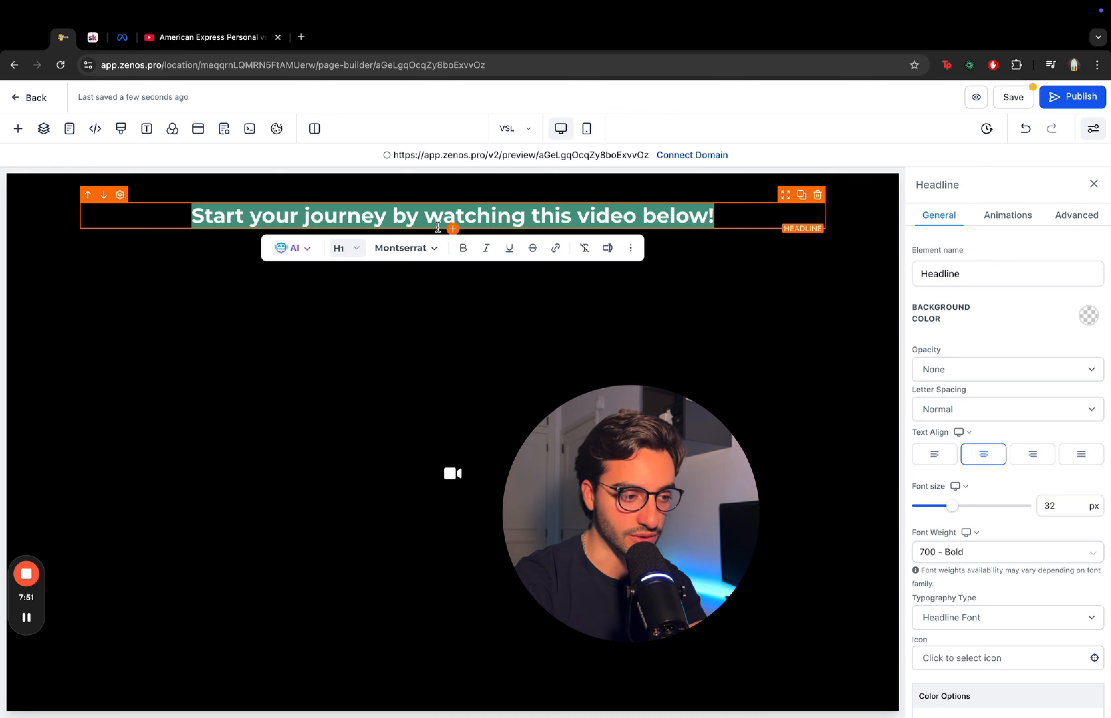
{"action": "left_click", "coordinate": [453, 229]}
{"action": "left_click", "coordinate": [453, 230]}
{"action": "scroll", "coordinate": [205, 327], "scroll_direction": "up", "scroll_amount": 3}
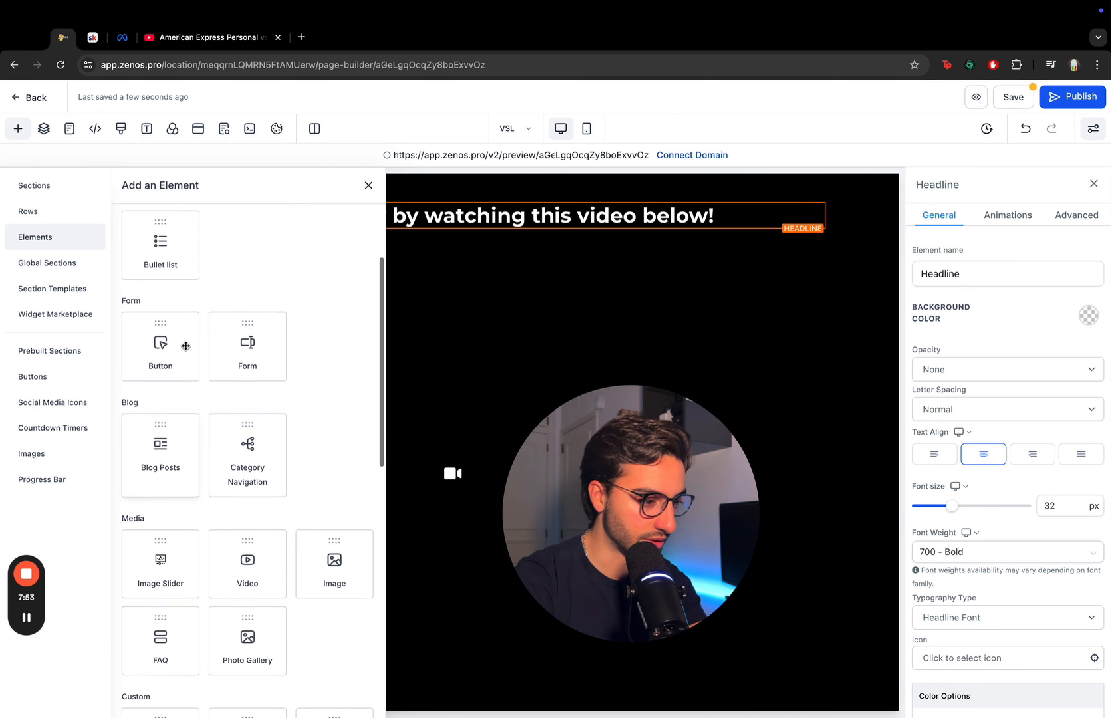
{"action": "left_click", "coordinate": [334, 621]}
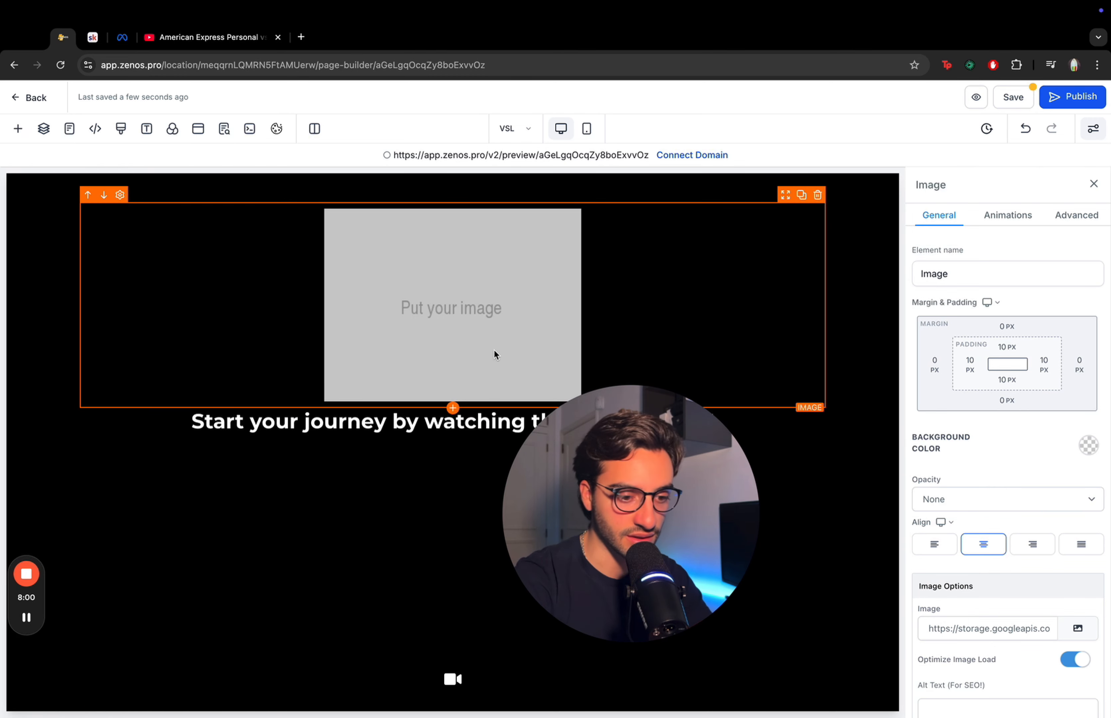
- Set the image to LOGO_2.png from media storage and its height to 150 px
{"action": "scroll", "coordinate": [1044, 411], "scroll_direction": "down", "scroll_amount": 3}
{"action": "left_click", "coordinate": [1072, 471]}
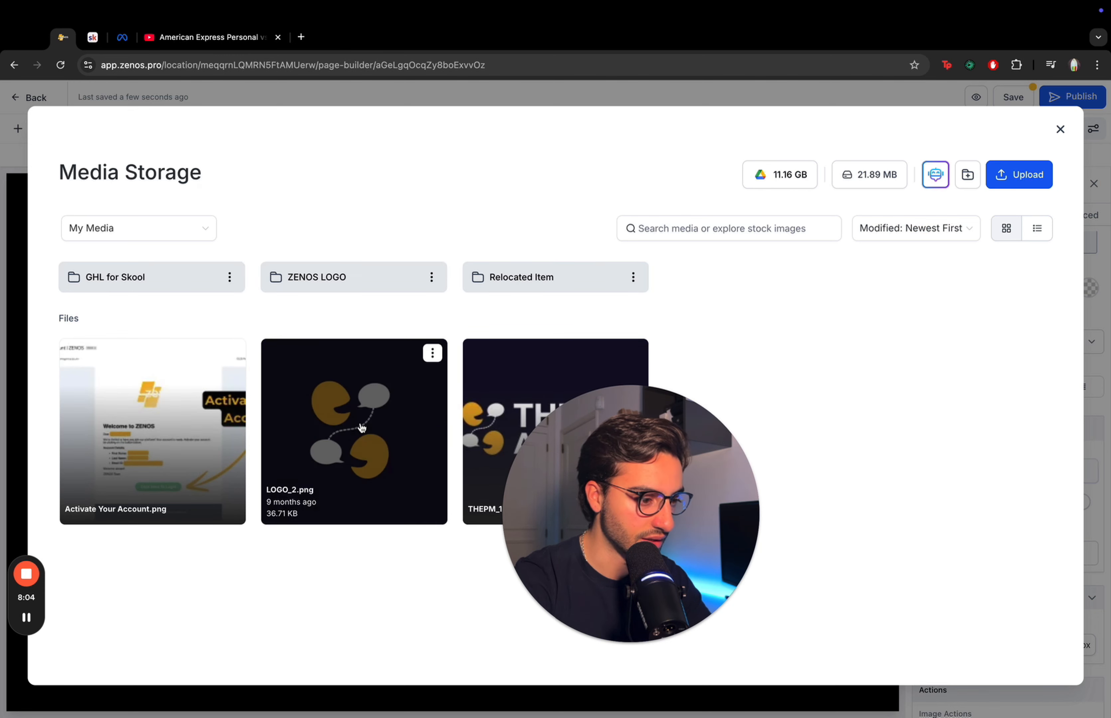
{"action": "left_click", "coordinate": [361, 427]}
{"action": "scroll", "coordinate": [982, 454], "scroll_direction": "down", "scroll_amount": 2}
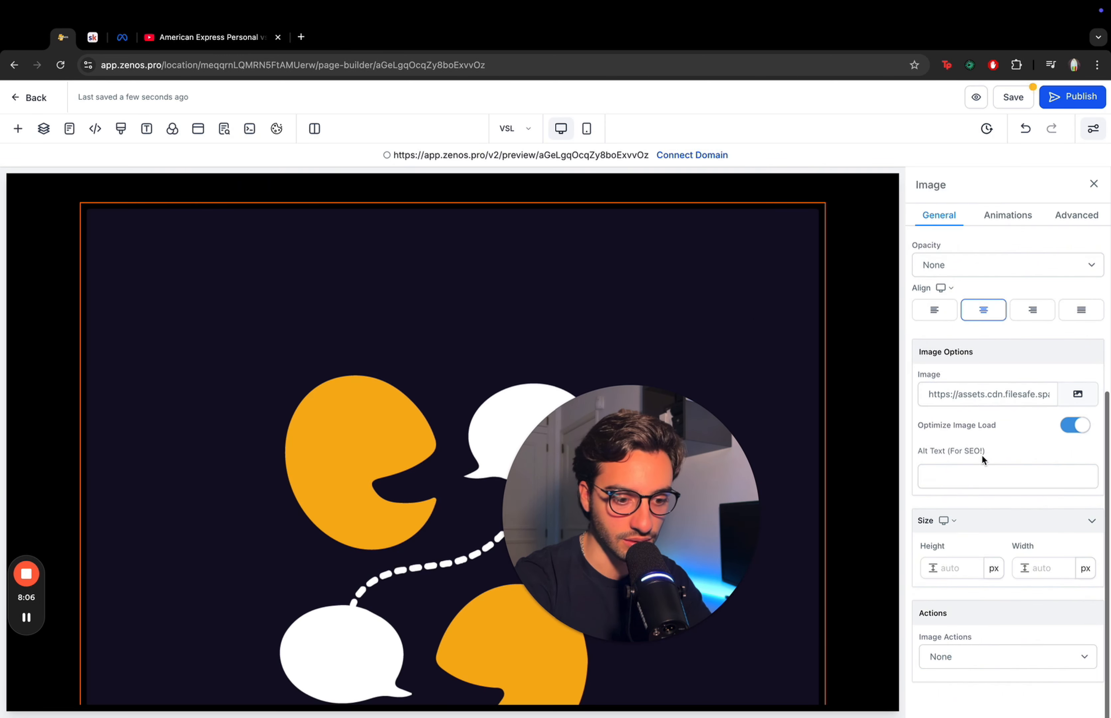
{"action": "left_click", "coordinate": [957, 568]}
{"action": "type", "text": "150"}
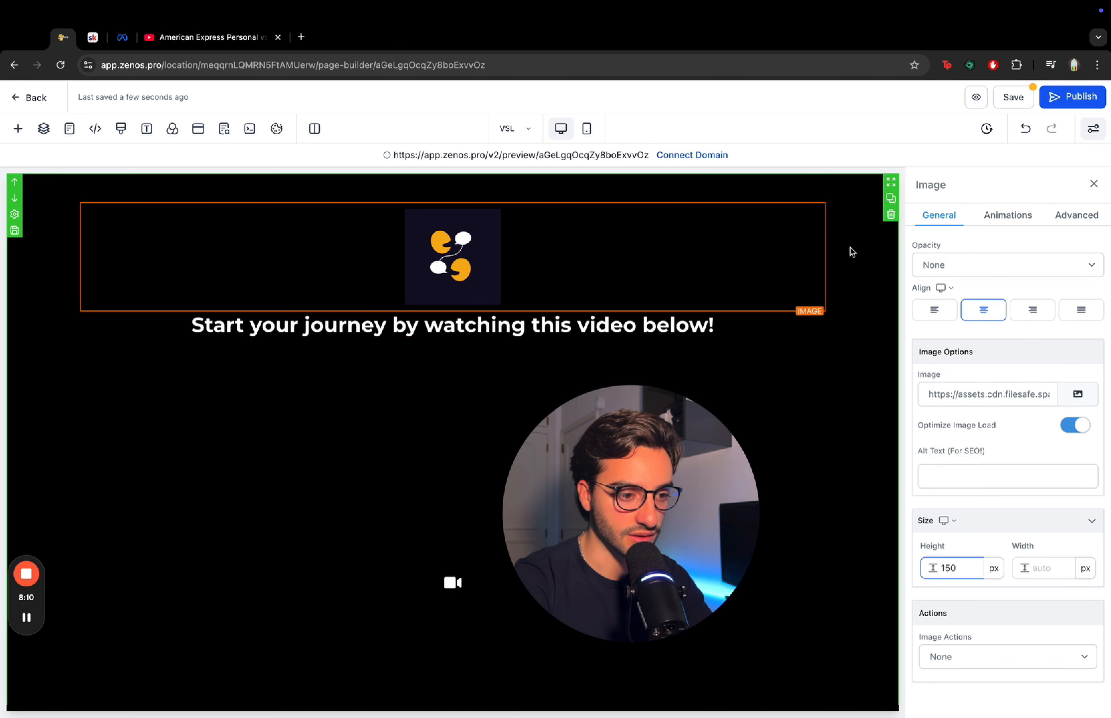
- Save the page and close the SEO meta data panel
{"action": "left_click", "coordinate": [875, 260]}
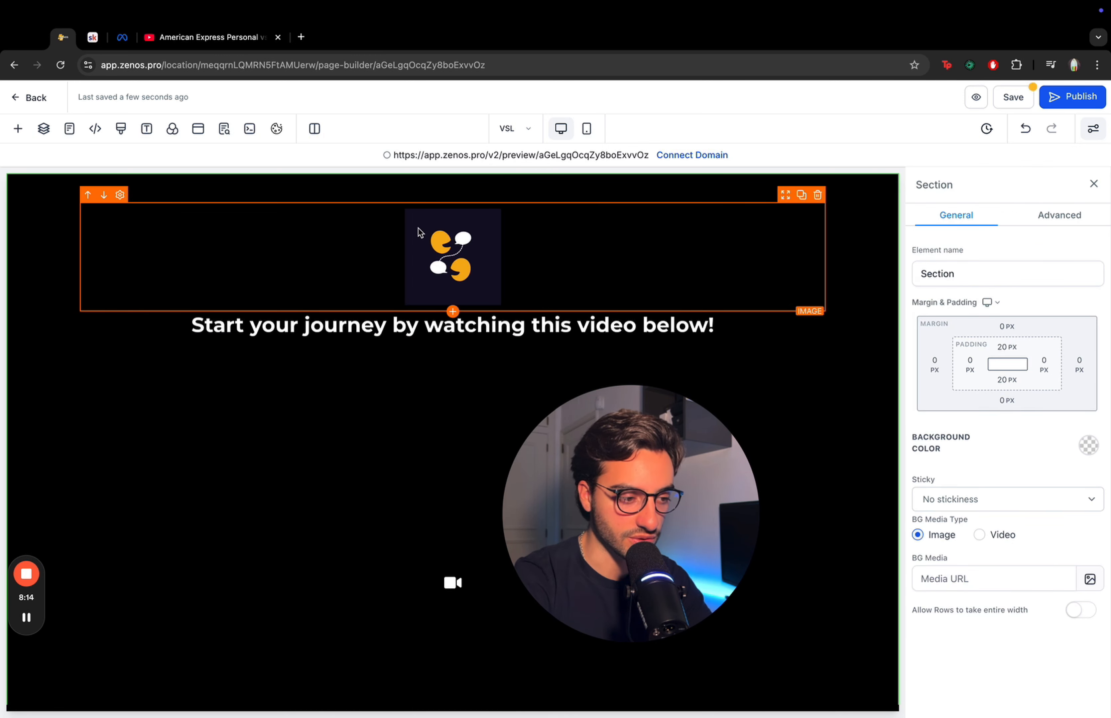
{"action": "left_click", "coordinate": [1014, 98]}
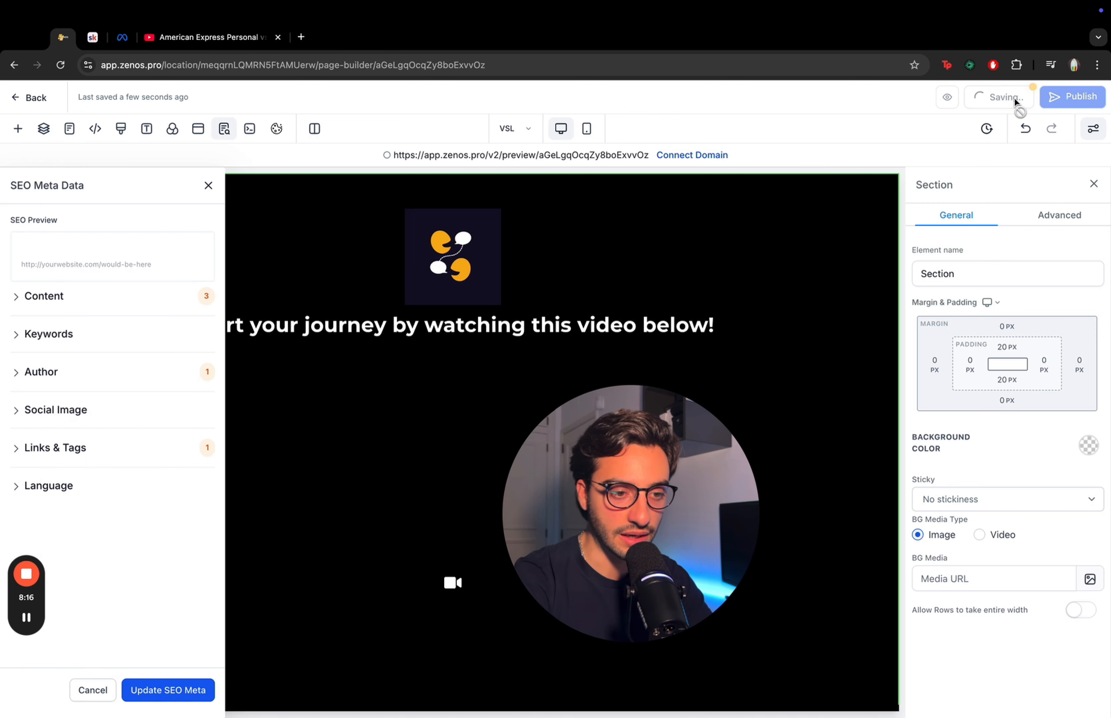
{"action": "left_click", "coordinate": [206, 185]}
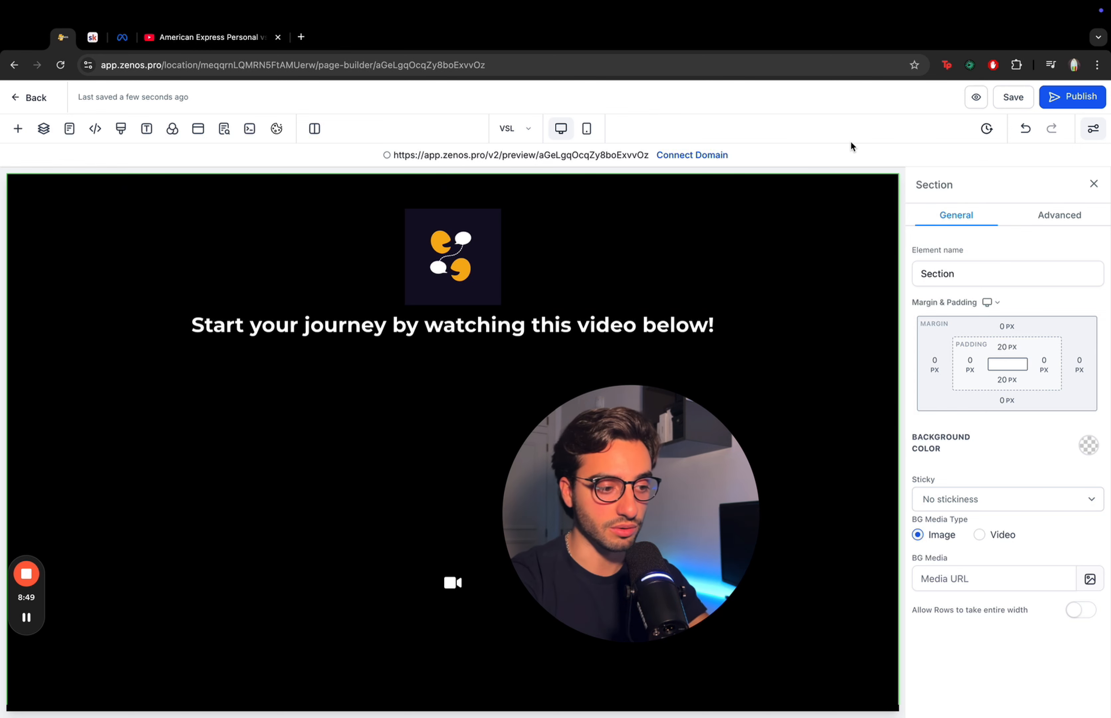
- Switch the video element's type to Hosted Video
{"action": "left_click", "coordinate": [368, 452]}
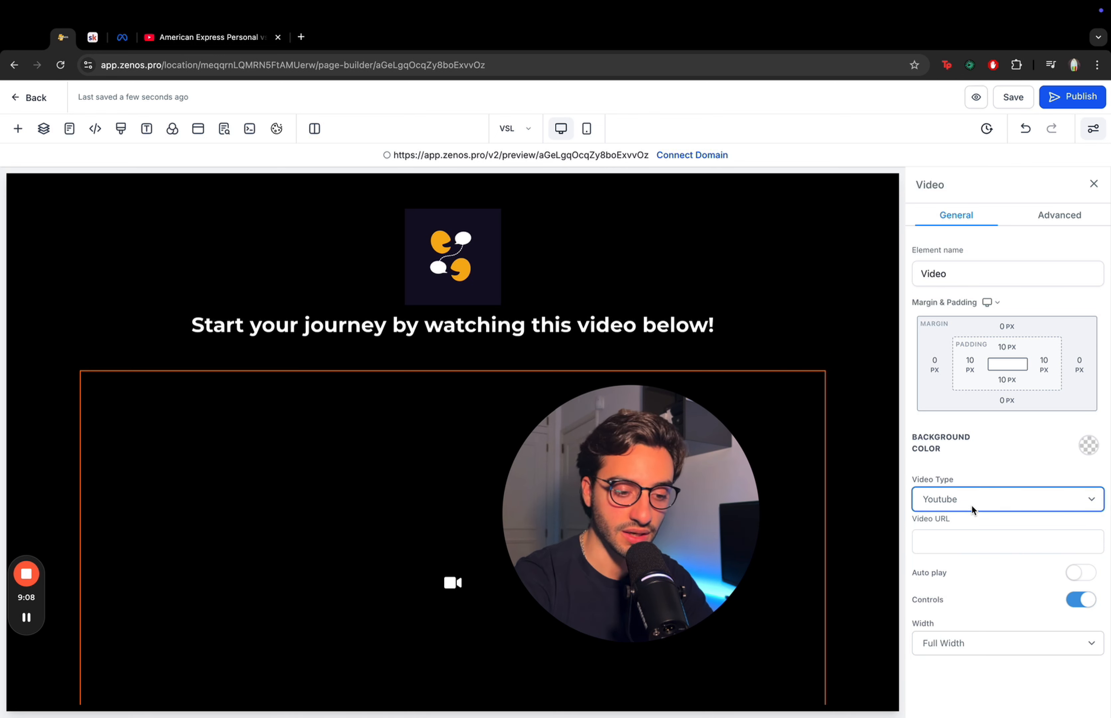
{"action": "left_click", "coordinate": [972, 504]}
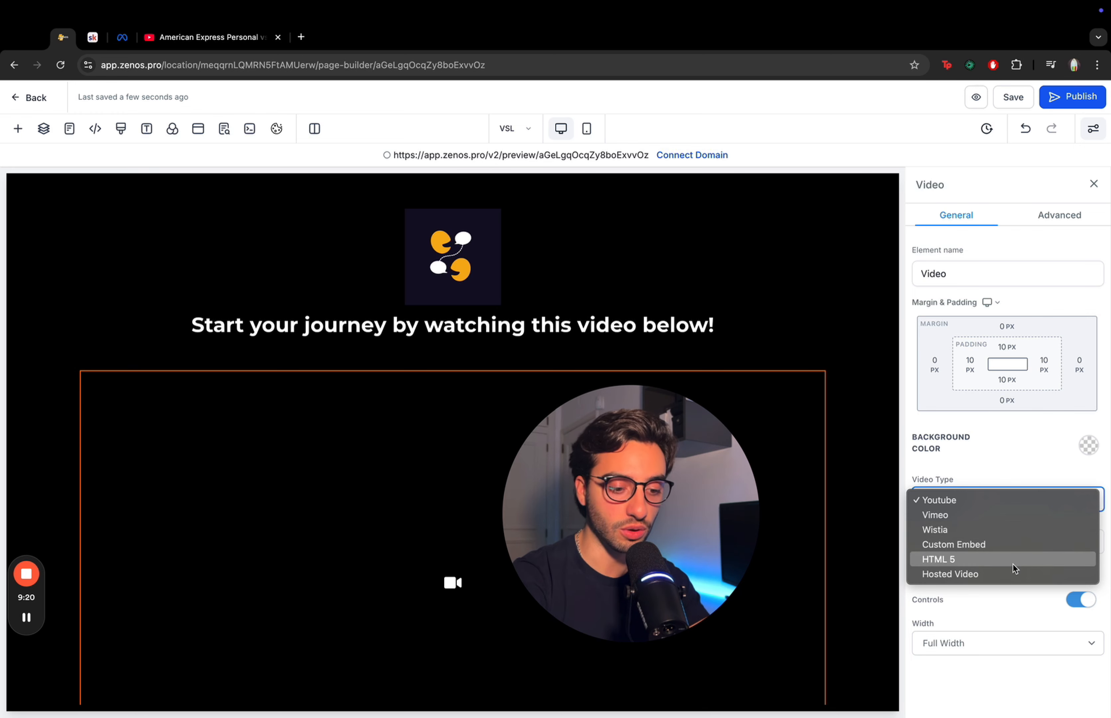
{"action": "left_click", "coordinate": [1008, 575]}
{"action": "scroll", "coordinate": [1062, 483], "scroll_direction": "down", "scroll_amount": 5}
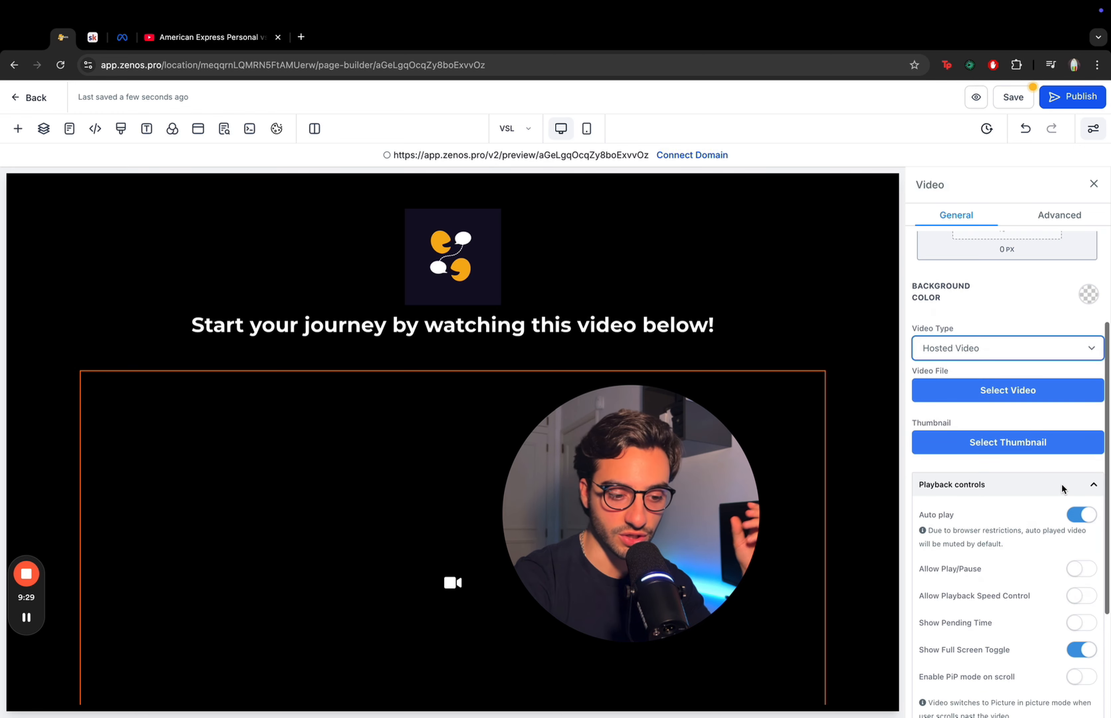
- Enable generating leads from the video and set the form to show after 10 seconds
{"action": "scroll", "coordinate": [1062, 483], "scroll_direction": "down", "scroll_amount": 2}
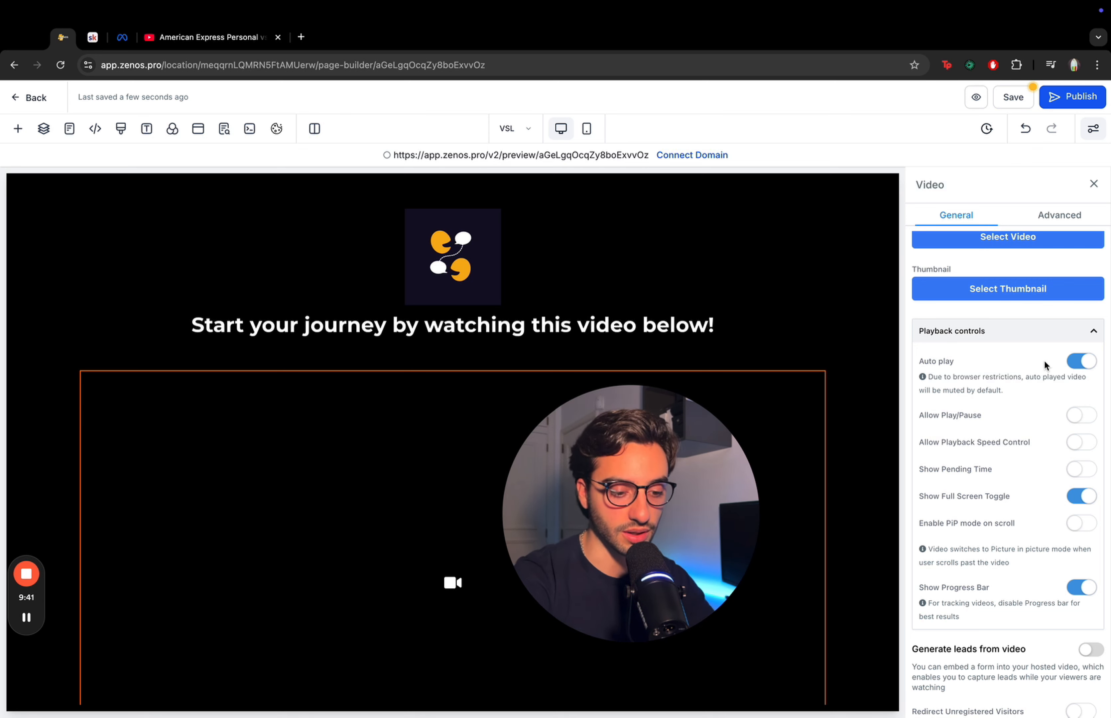
{"action": "scroll", "coordinate": [1045, 362], "scroll_direction": "down", "scroll_amount": 1}
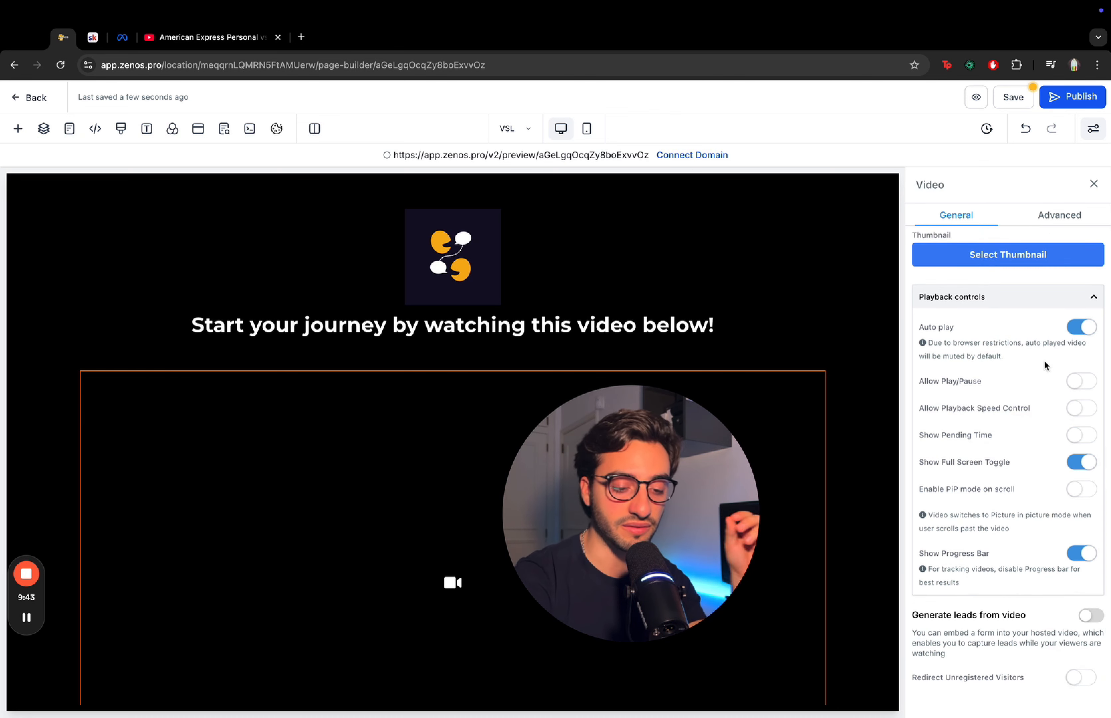
{"action": "left_click", "coordinate": [1083, 617]}
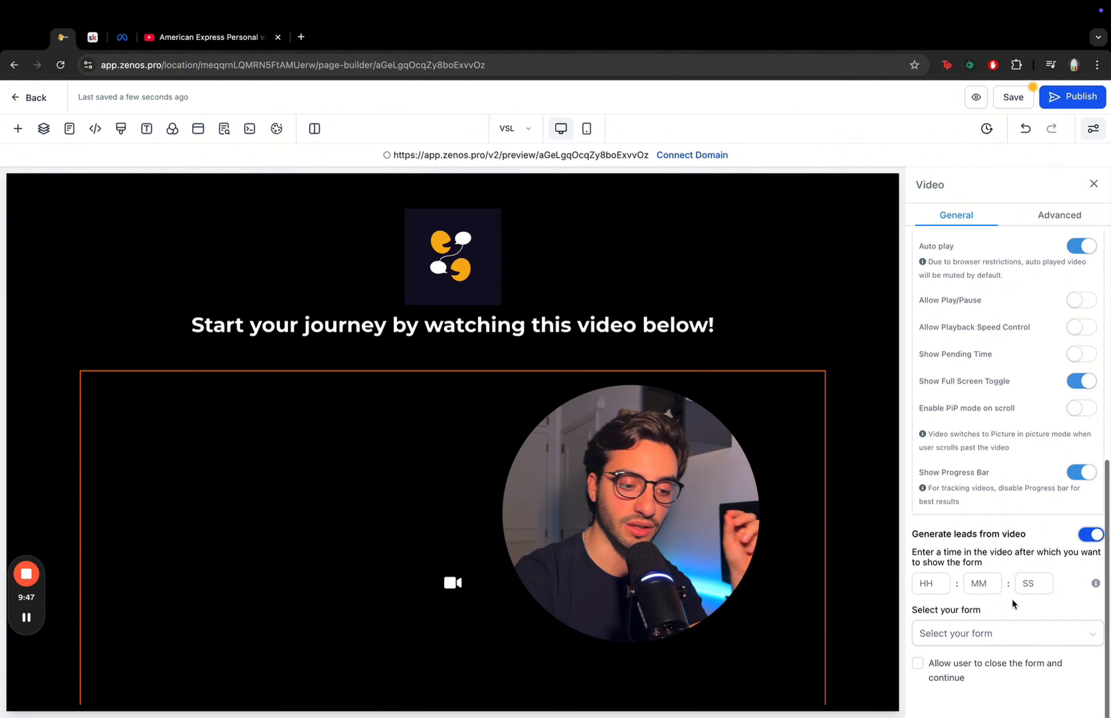
{"action": "left_click", "coordinate": [1029, 592]}
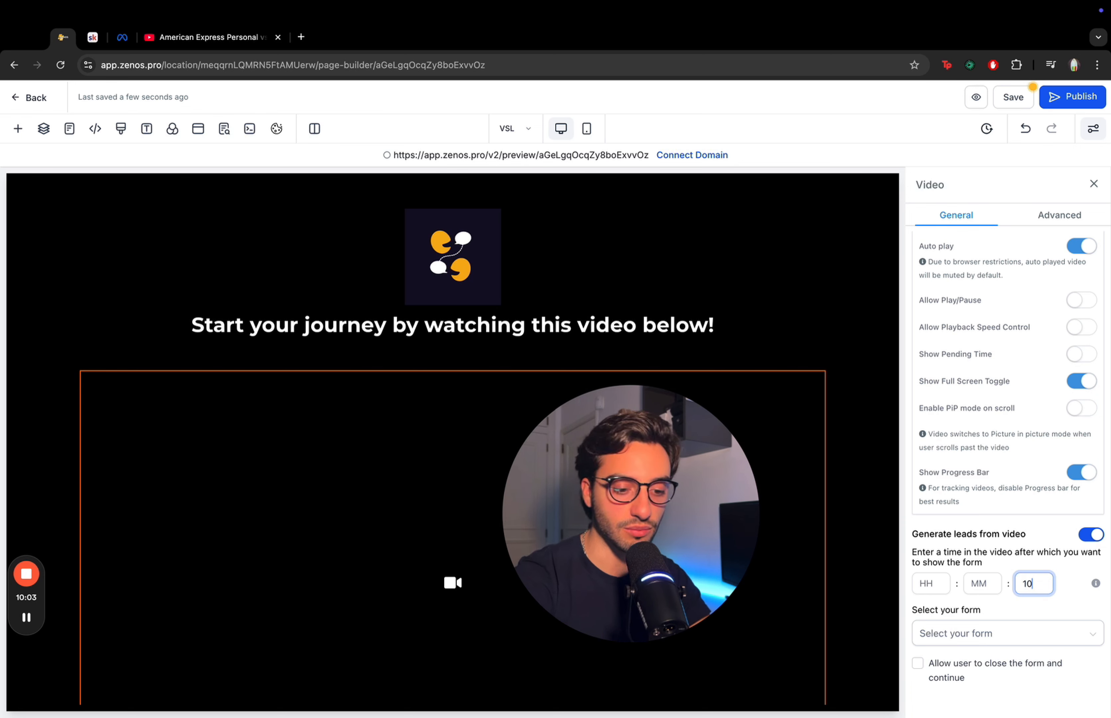
{"action": "left_click", "coordinate": [1072, 587]}
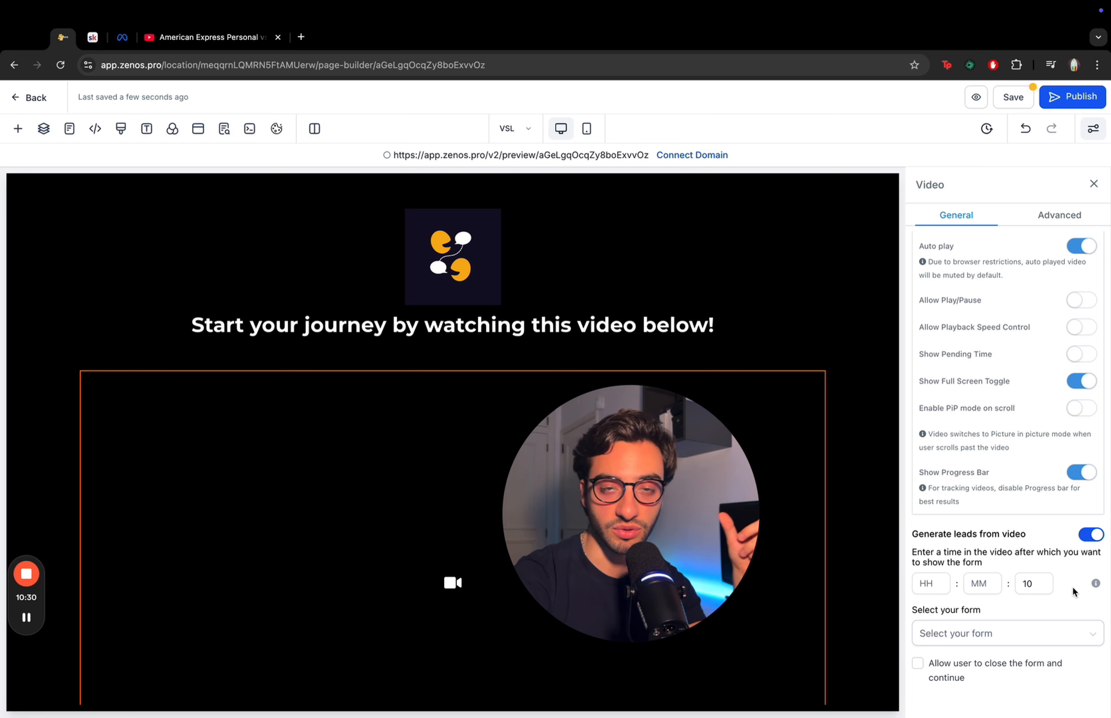
- Switch the video type back to Youtube
{"action": "scroll", "coordinate": [1072, 586], "scroll_direction": "up", "scroll_amount": 5}
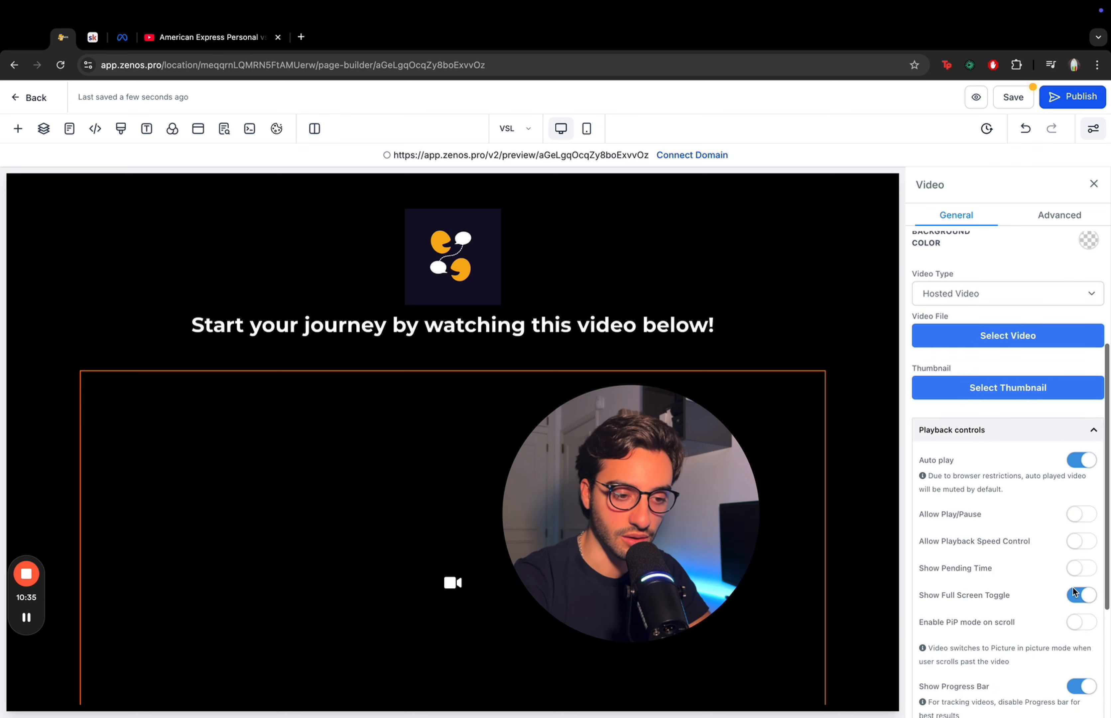
{"action": "left_click", "coordinate": [1079, 296]}
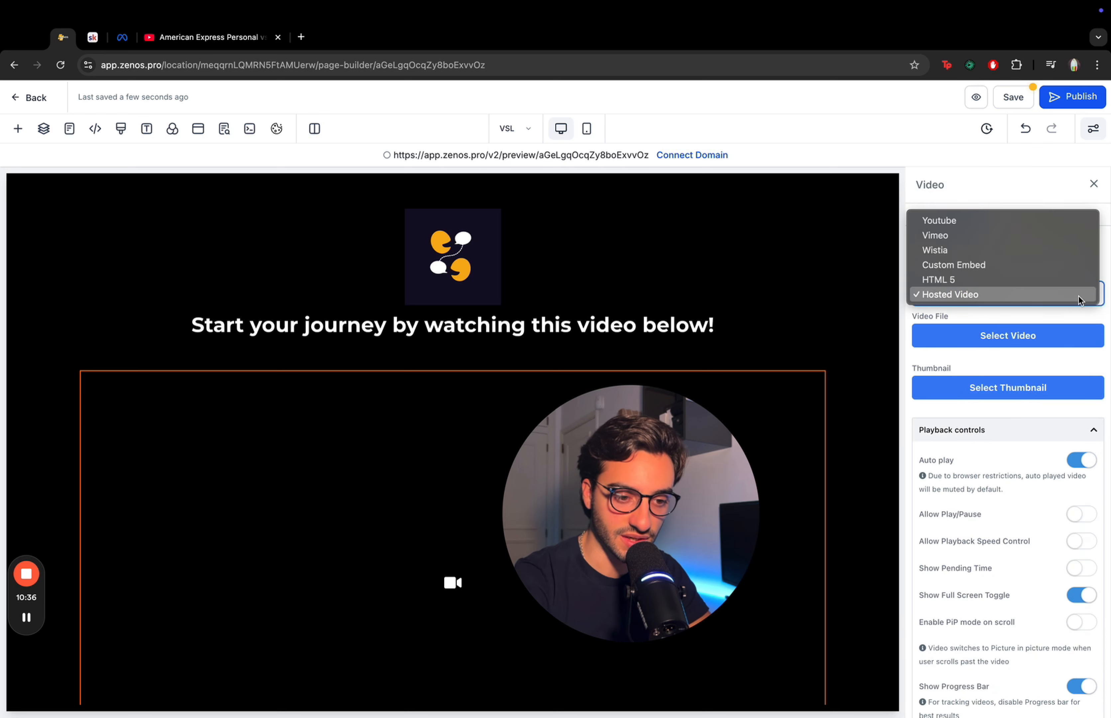
{"action": "left_click", "coordinate": [963, 223]}
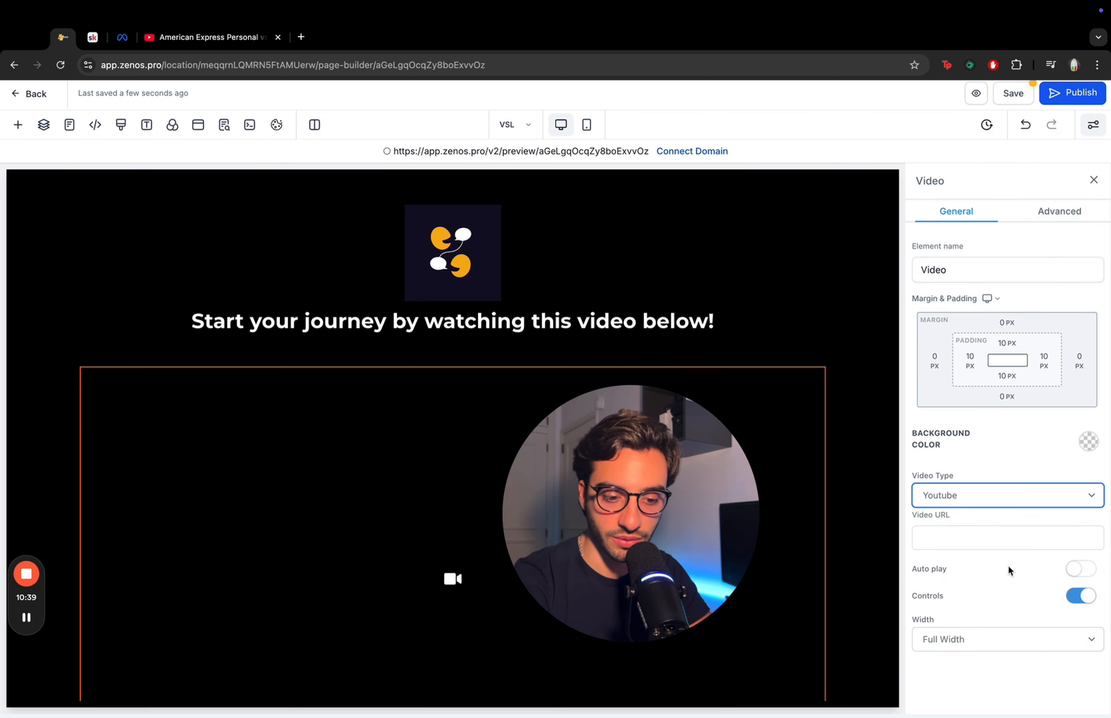
{"action": "left_click", "coordinate": [1020, 544]}
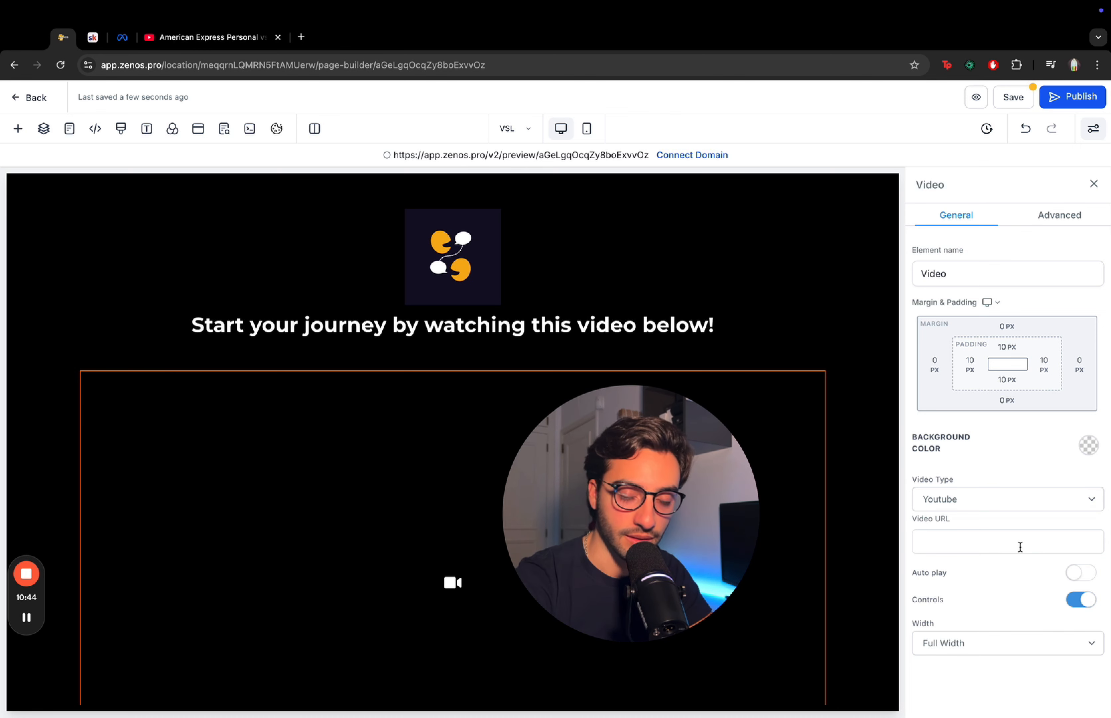
{"action": "left_click", "coordinate": [1041, 466]}
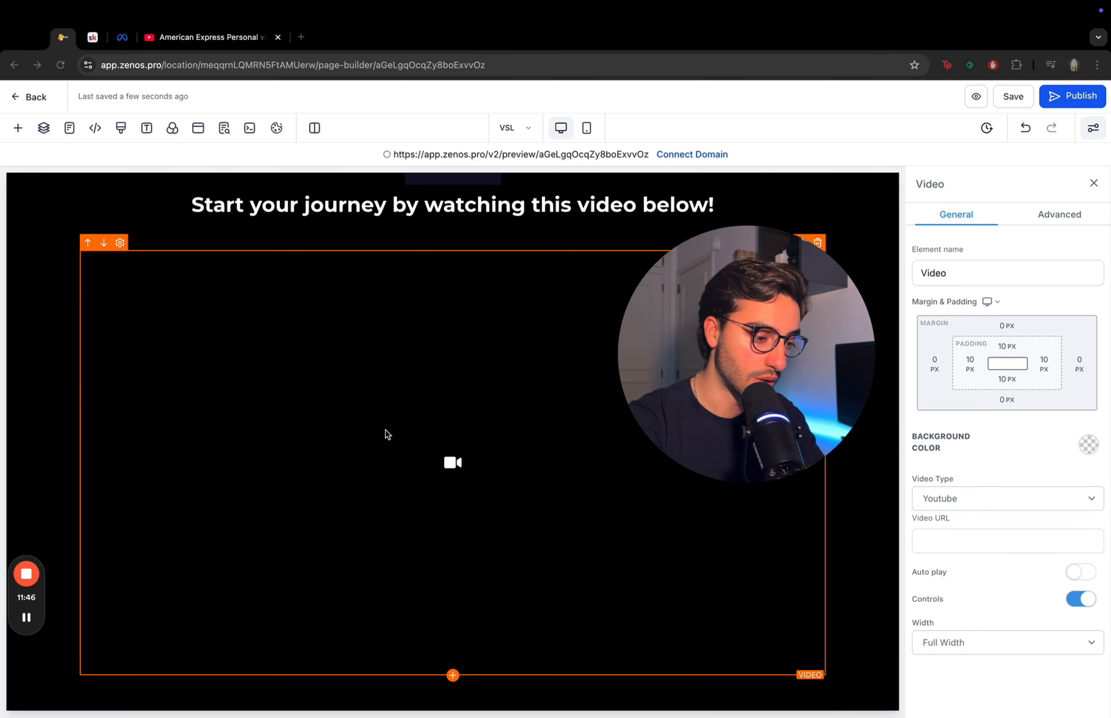
- Add a Button element below the video and set its background color to blue
{"action": "left_click", "coordinate": [452, 676]}
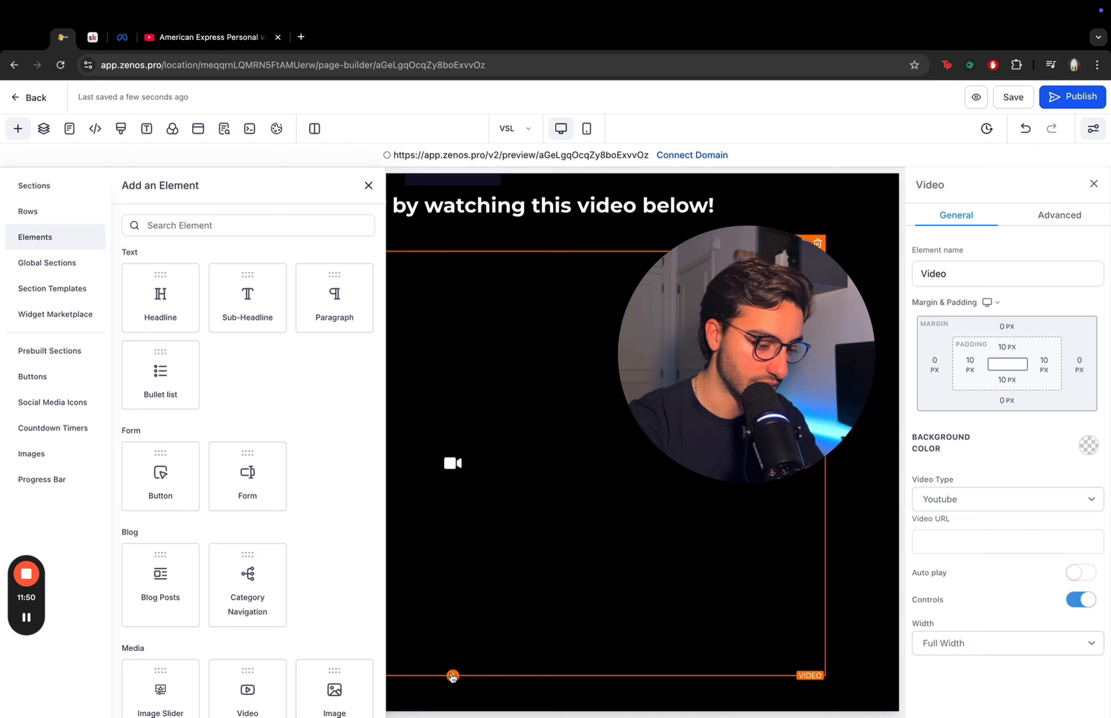
{"action": "left_click", "coordinate": [151, 483]}
{"action": "scroll", "coordinate": [462, 555], "scroll_direction": "down", "scroll_amount": 1}
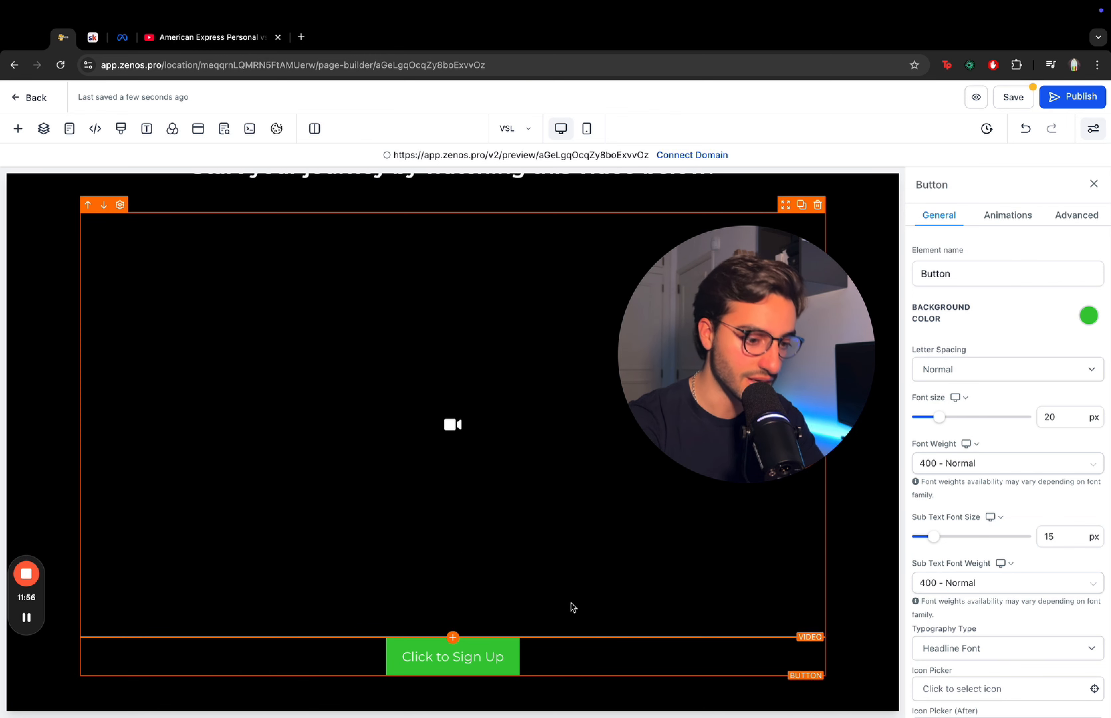
{"action": "left_click", "coordinate": [1088, 317]}
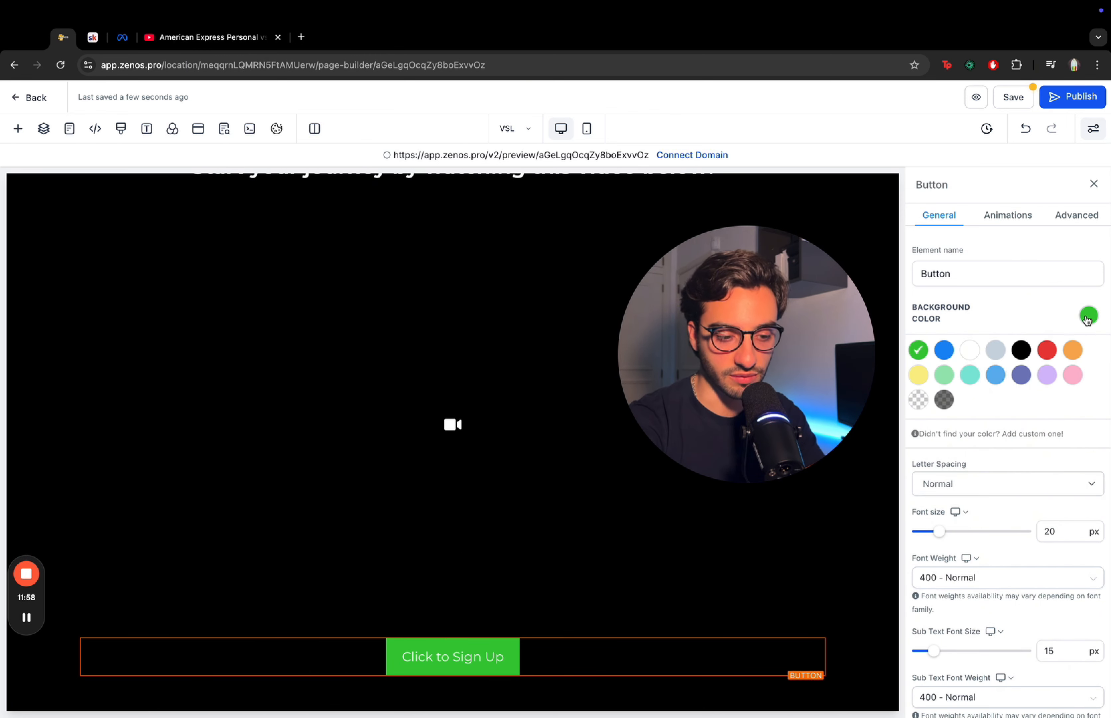
{"action": "left_click", "coordinate": [945, 350]}
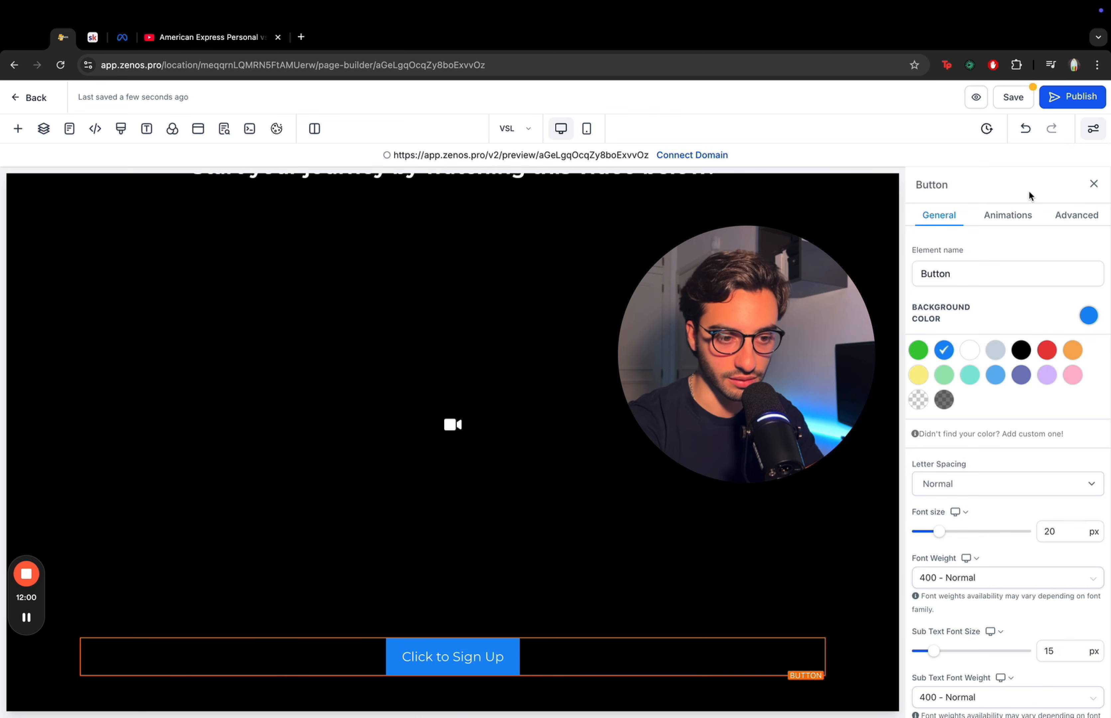
- Give the call-to-action button a full border in its advanced settings
{"action": "left_click", "coordinate": [1072, 214]}
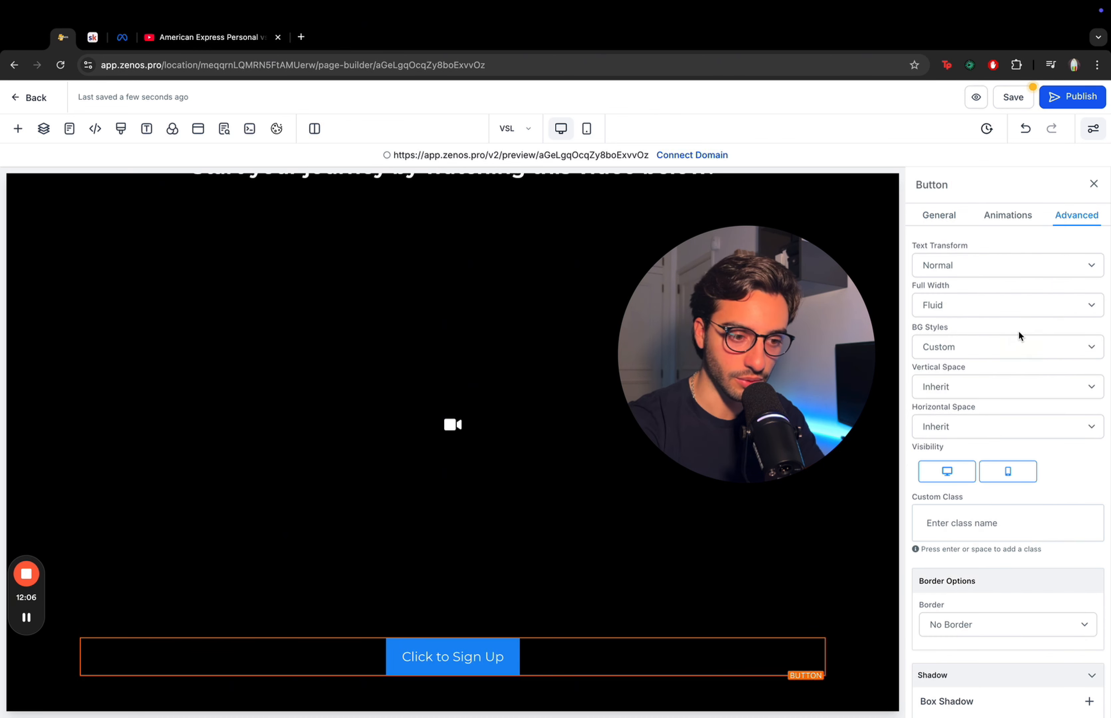
{"action": "scroll", "coordinate": [1019, 330], "scroll_direction": "down", "scroll_amount": 3}
{"action": "scroll", "coordinate": [1018, 330], "scroll_direction": "up", "scroll_amount": 3}
{"action": "scroll", "coordinate": [1019, 330], "scroll_direction": "down", "scroll_amount": 3}
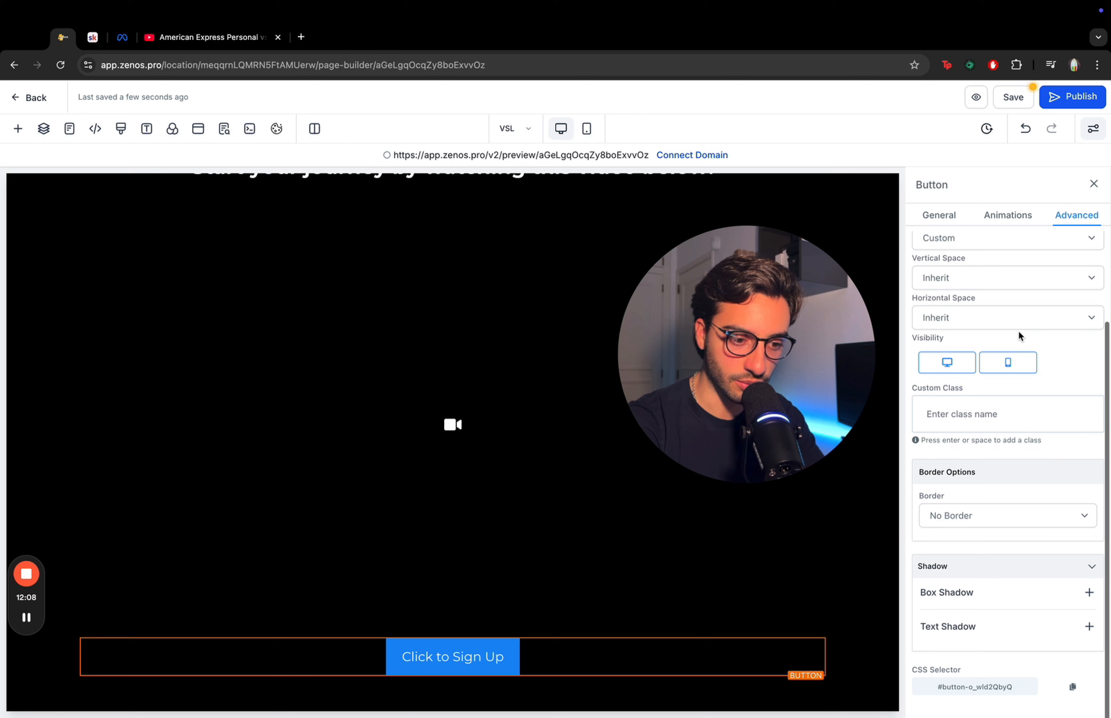
{"action": "left_click", "coordinate": [997, 516]}
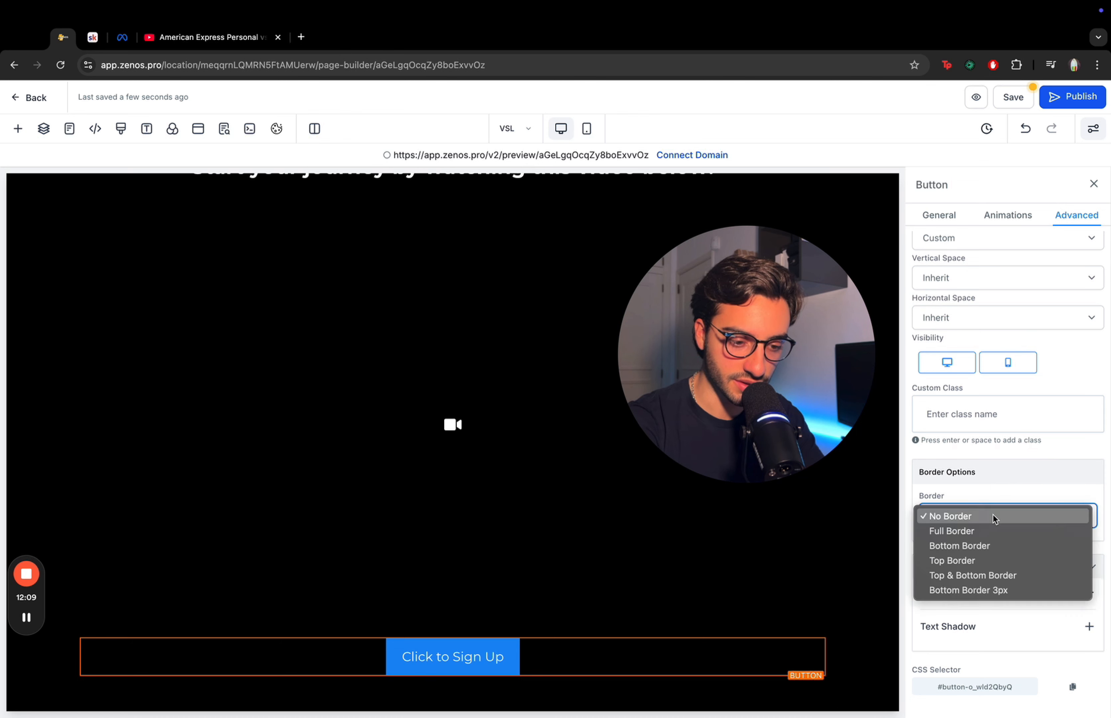
{"action": "left_click", "coordinate": [974, 531]}
{"action": "scroll", "coordinate": [1028, 496], "scroll_direction": "down", "scroll_amount": 4}
- Make the button's border color transparent and set its border radius to 10px
{"action": "left_click", "coordinate": [1082, 462]}
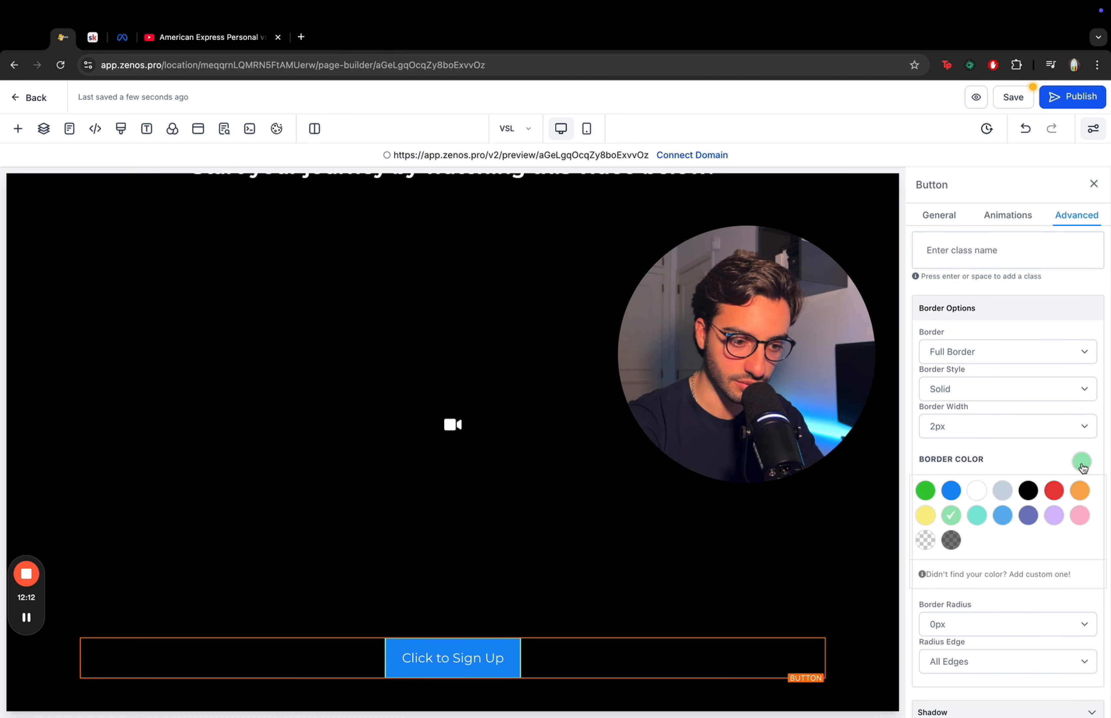
{"action": "left_click", "coordinate": [977, 460]}
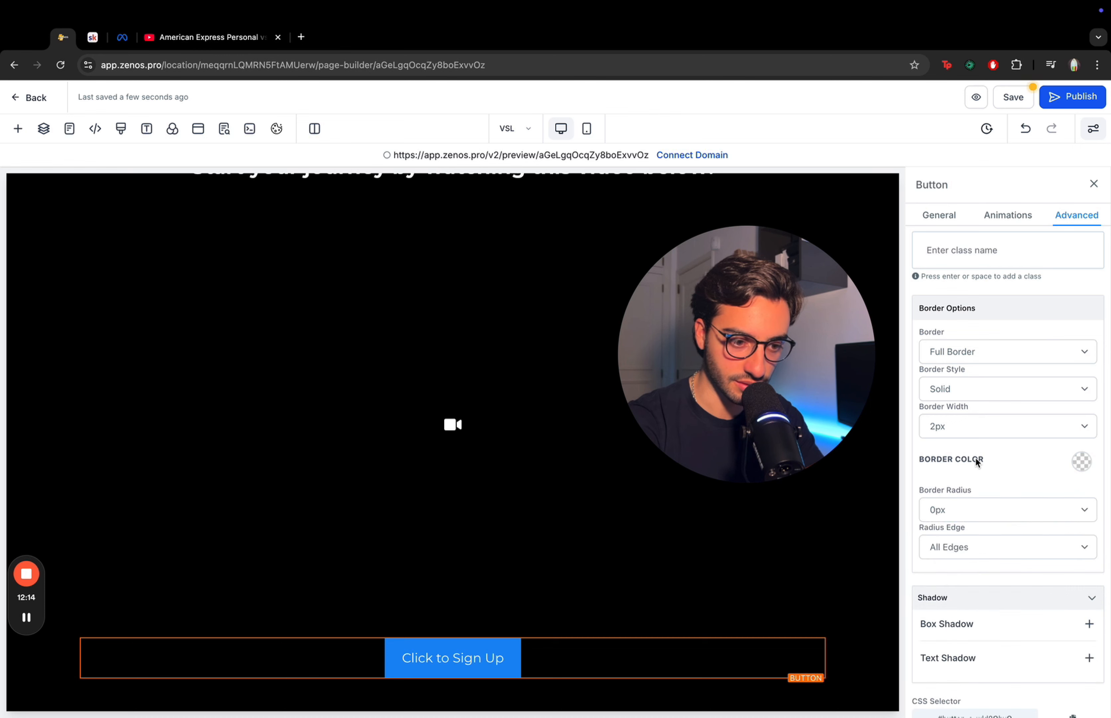
{"action": "left_click", "coordinate": [1001, 512]}
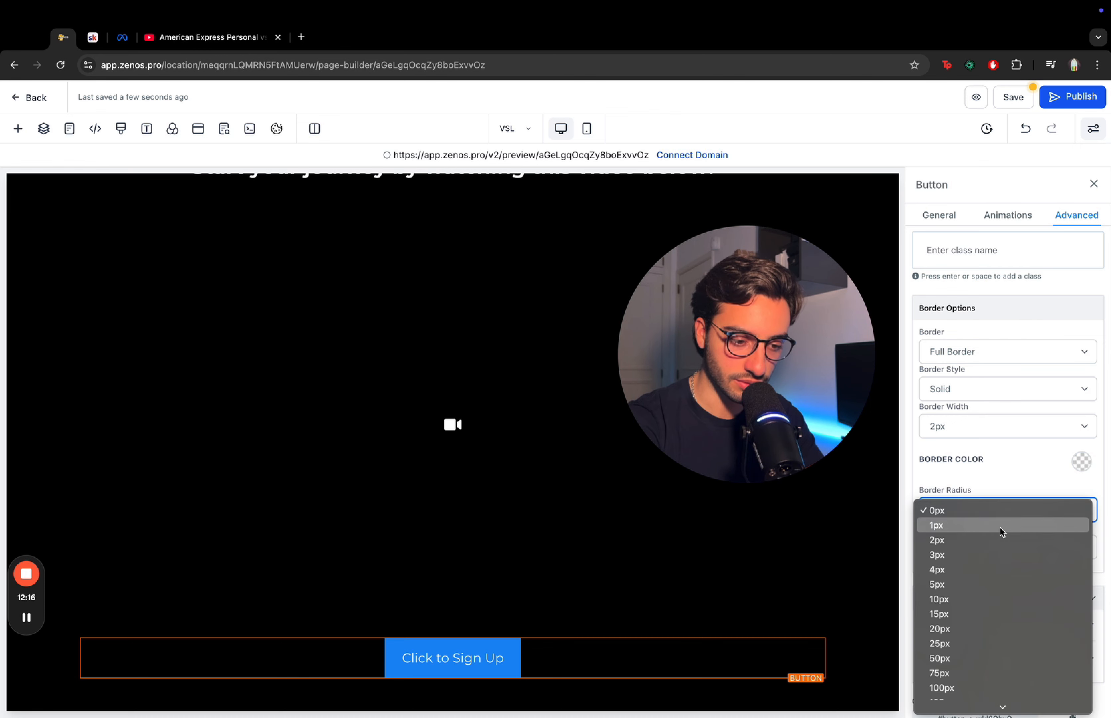
{"action": "left_click", "coordinate": [965, 600]}
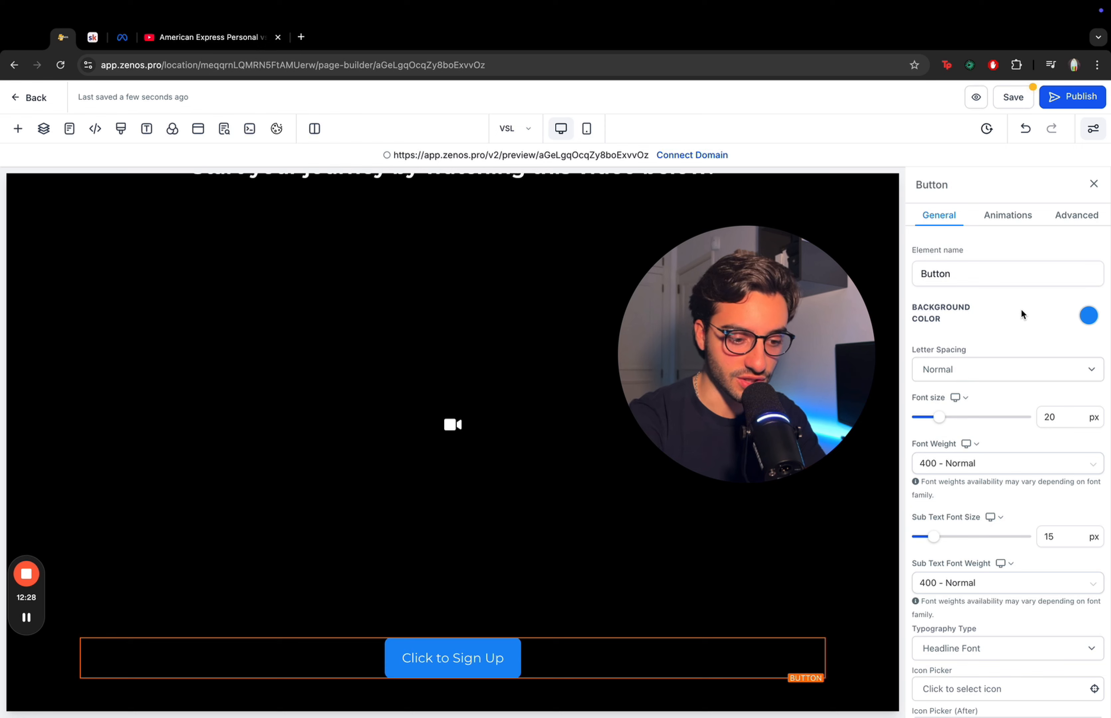
- Change the button text to BOOK IN YOUR CALL NOW!
{"action": "scroll", "coordinate": [1022, 308], "scroll_direction": "down", "scroll_amount": 3}
{"action": "scroll", "coordinate": [1021, 308], "scroll_direction": "down", "scroll_amount": 6}
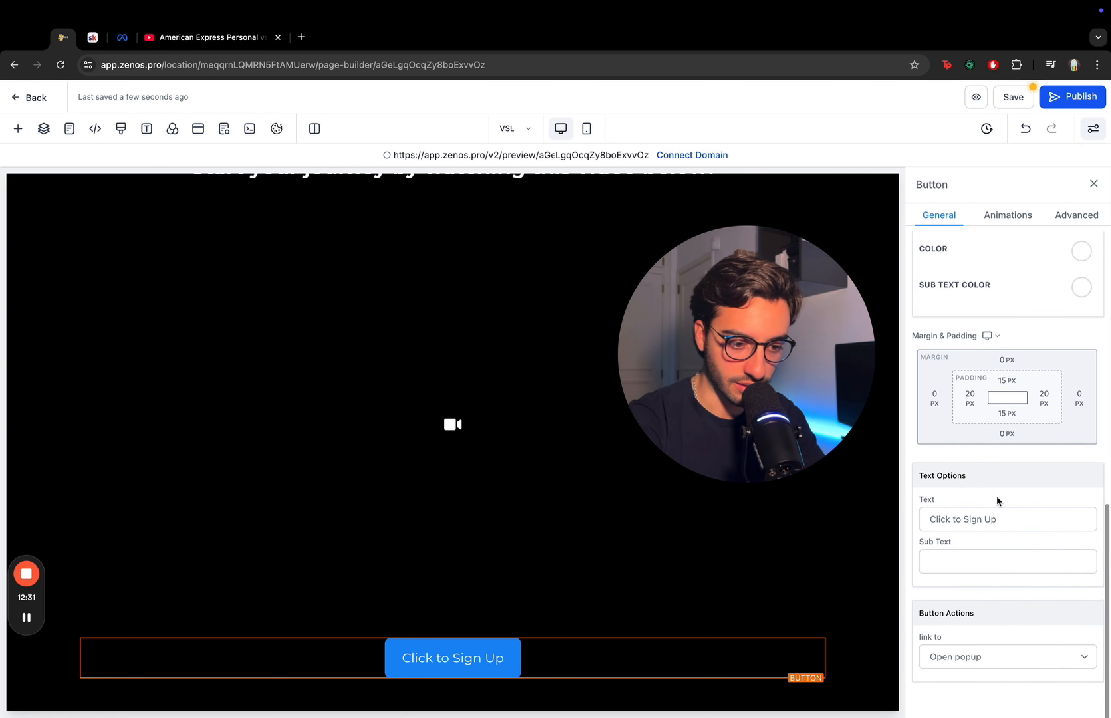
{"action": "double_click", "coordinate": [985, 520]}
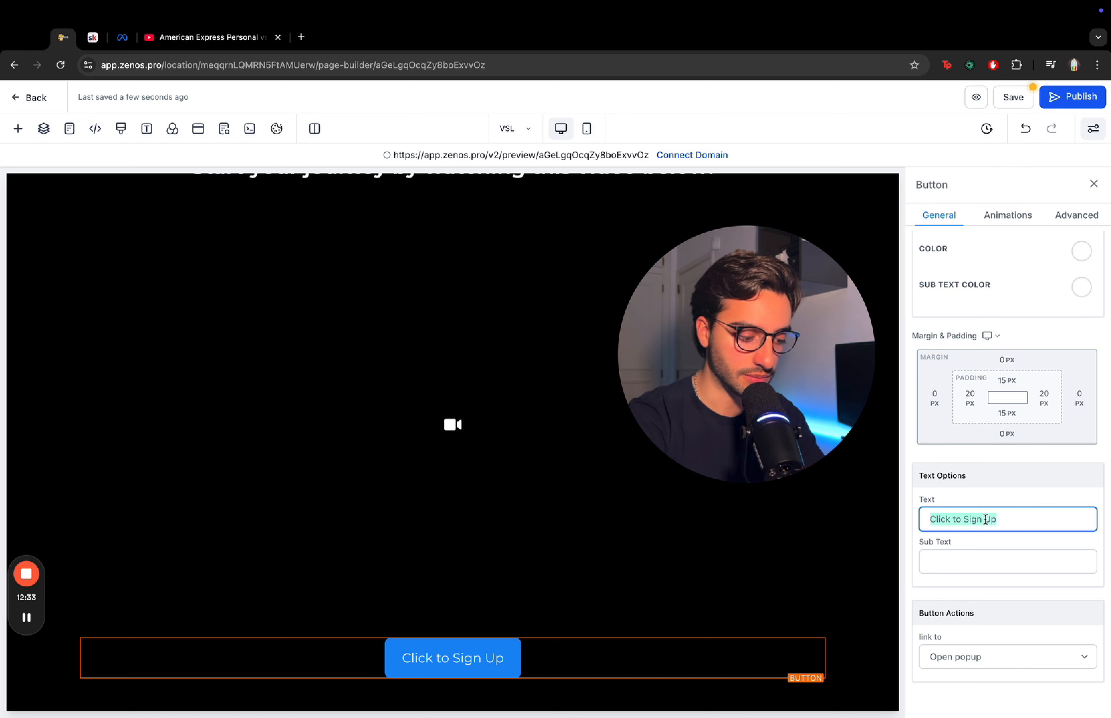
{"action": "type", "text": "BOOK IN "}
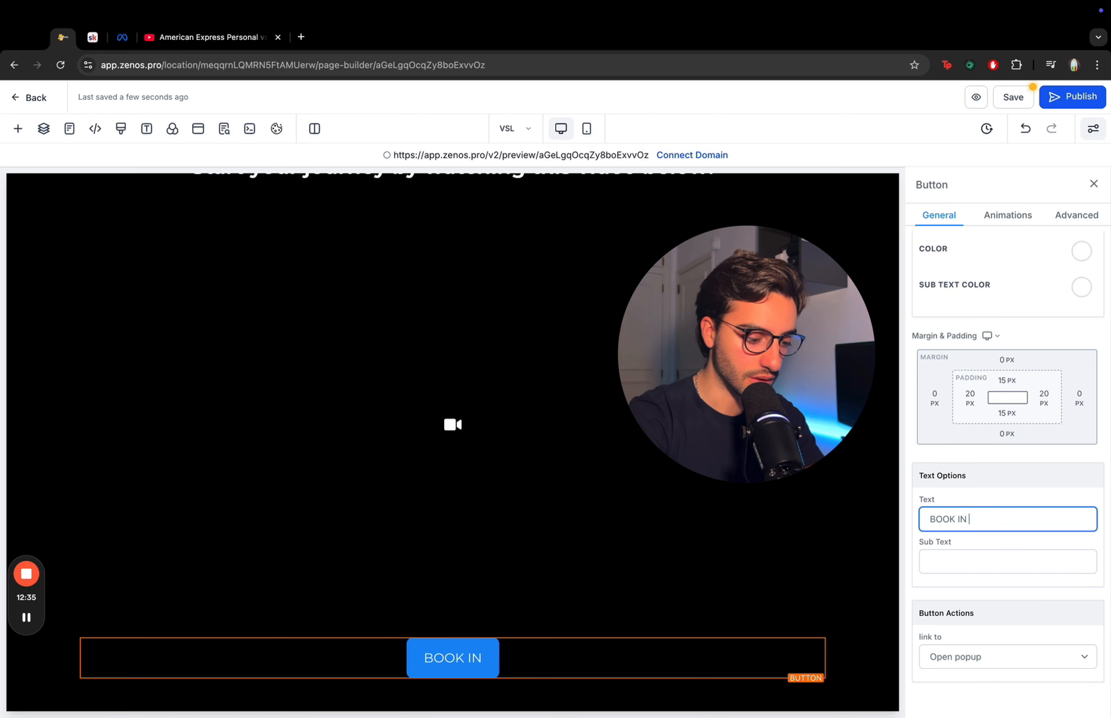
{"action": "type", "text": "YOUR CALL NOW!"}
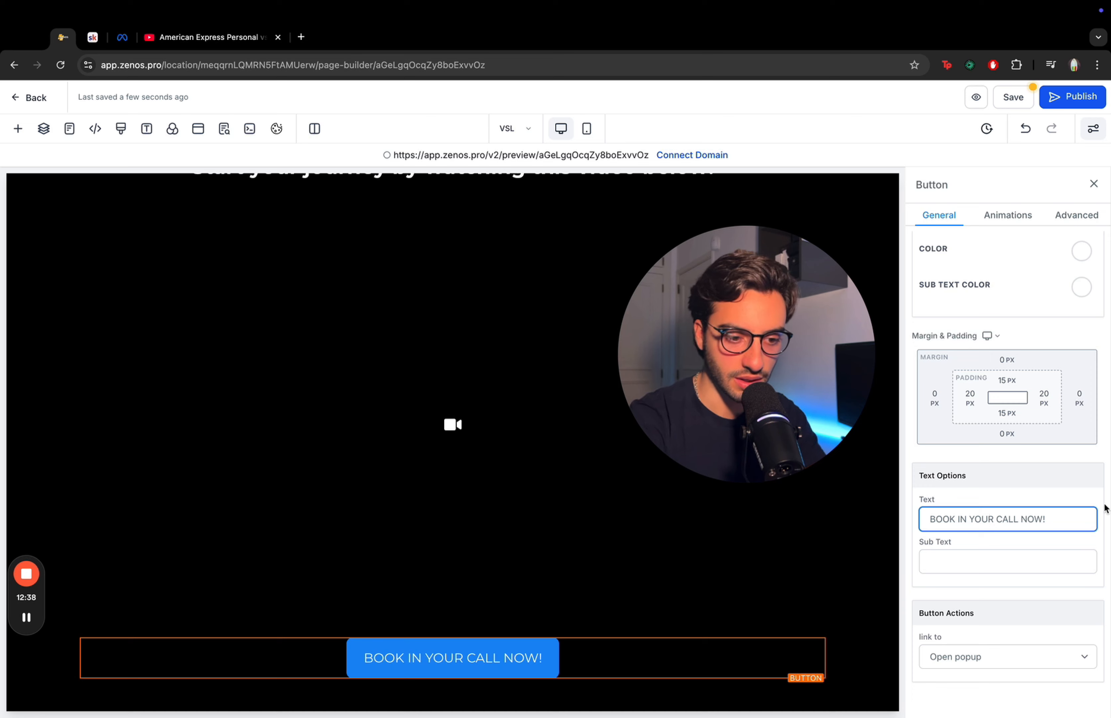
- Set the button's font weight to 700 - Bold
{"action": "scroll", "coordinate": [981, 417], "scroll_direction": "up", "scroll_amount": 10}
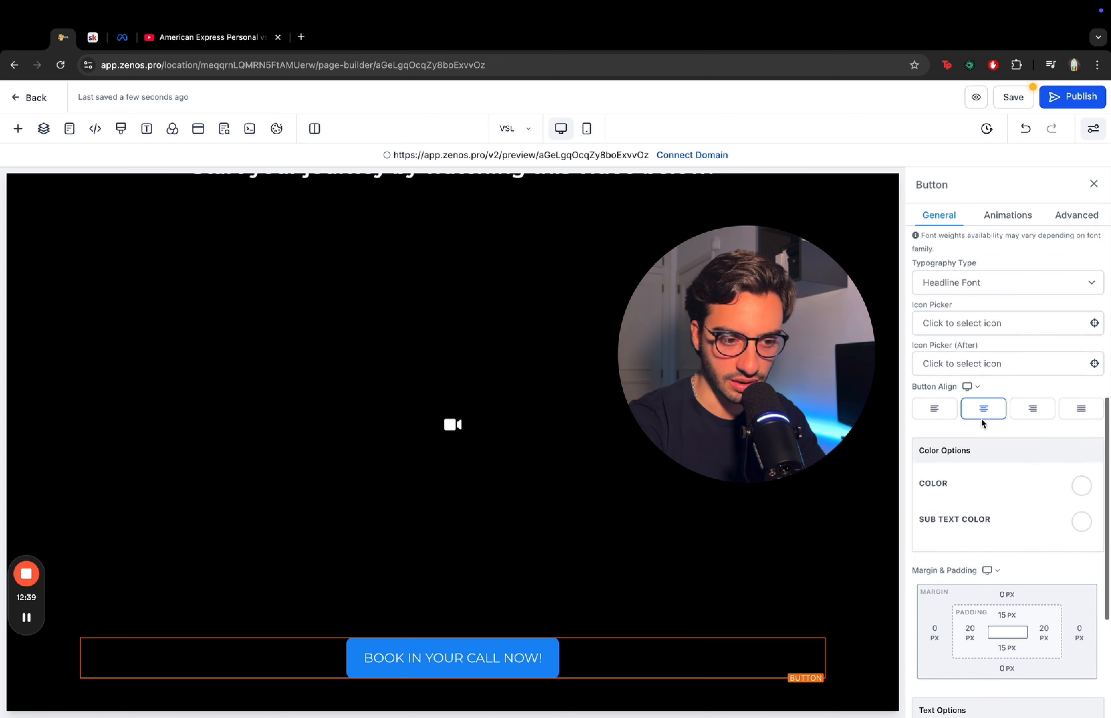
{"action": "scroll", "coordinate": [981, 418], "scroll_direction": "up", "scroll_amount": 4}
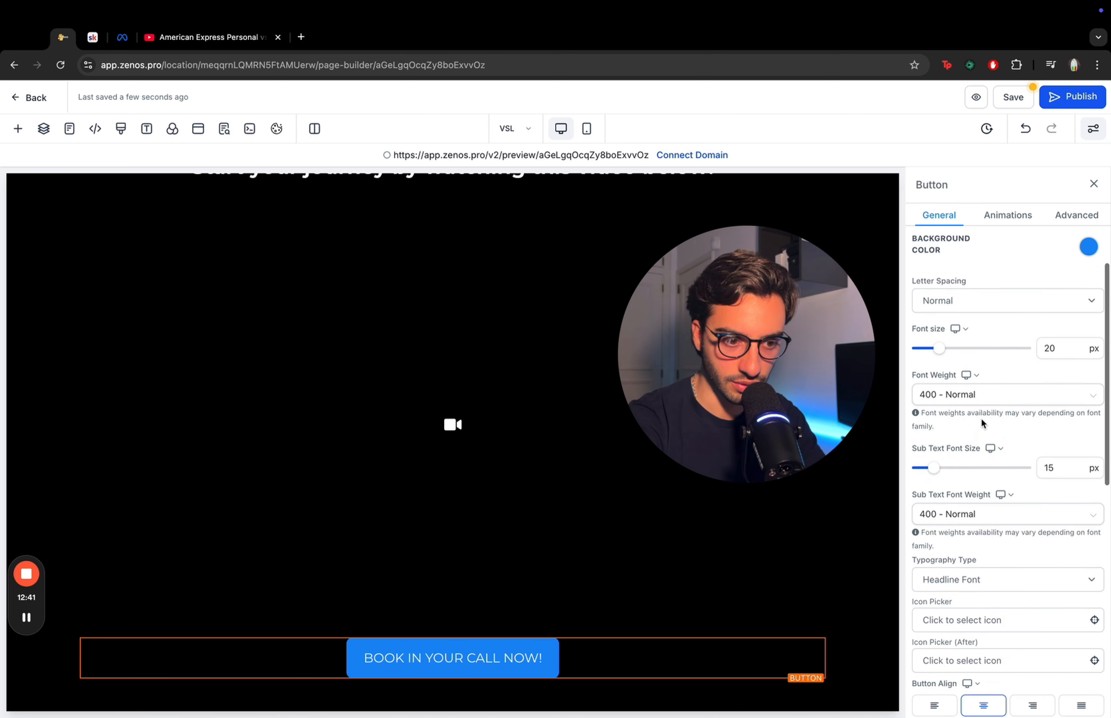
{"action": "left_click", "coordinate": [1011, 404]}
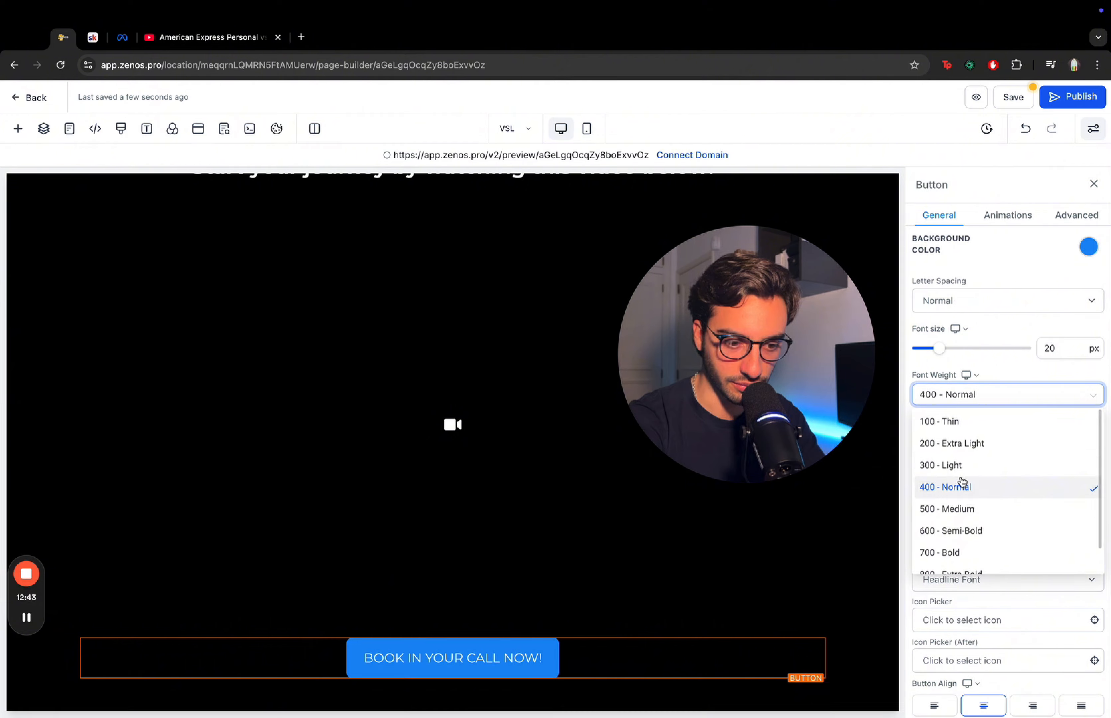
{"action": "scroll", "coordinate": [963, 486], "scroll_direction": "down", "scroll_amount": 1}
{"action": "left_click", "coordinate": [965, 517]}
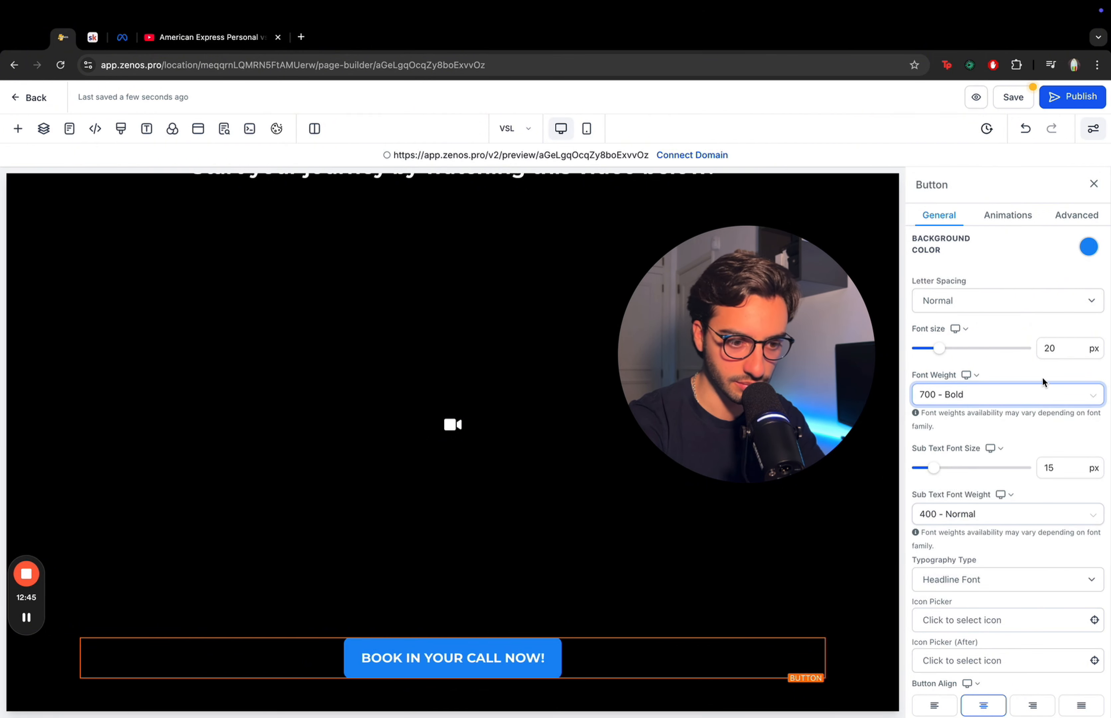
- Set the button's action to link to the next step
{"action": "scroll", "coordinate": [1042, 375], "scroll_direction": "down", "scroll_amount": 5}
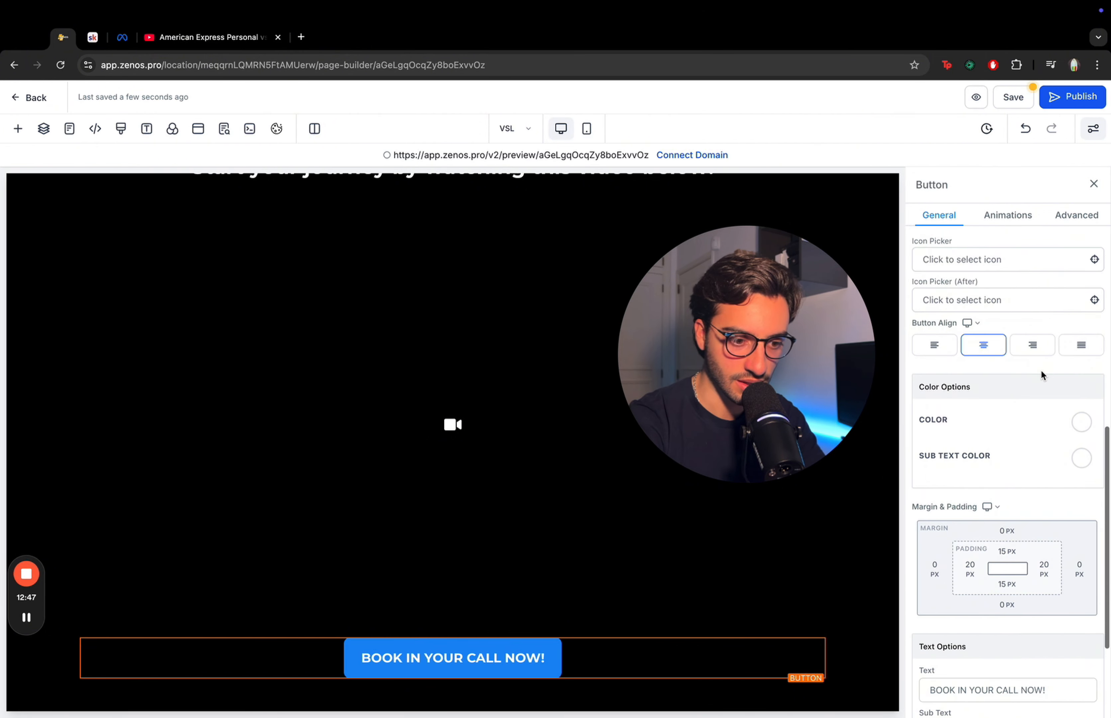
{"action": "scroll", "coordinate": [1030, 464], "scroll_direction": "down", "scroll_amount": 4}
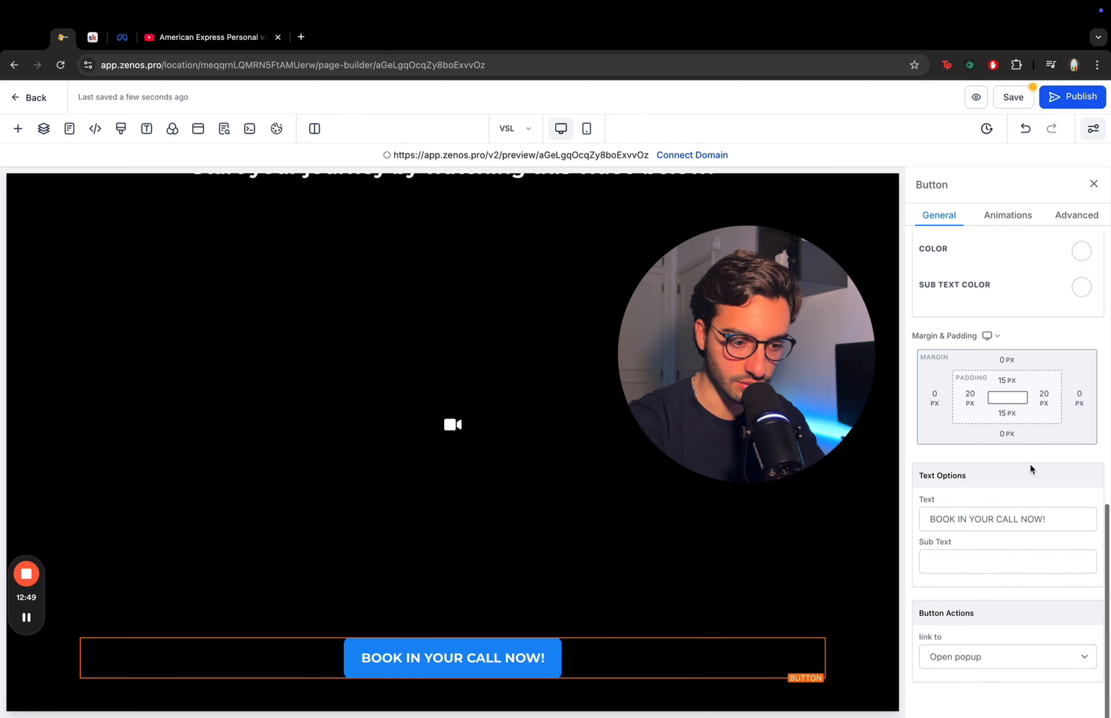
{"action": "left_click_drag", "start_coordinate": [918, 620], "coordinate": [1013, 617]}
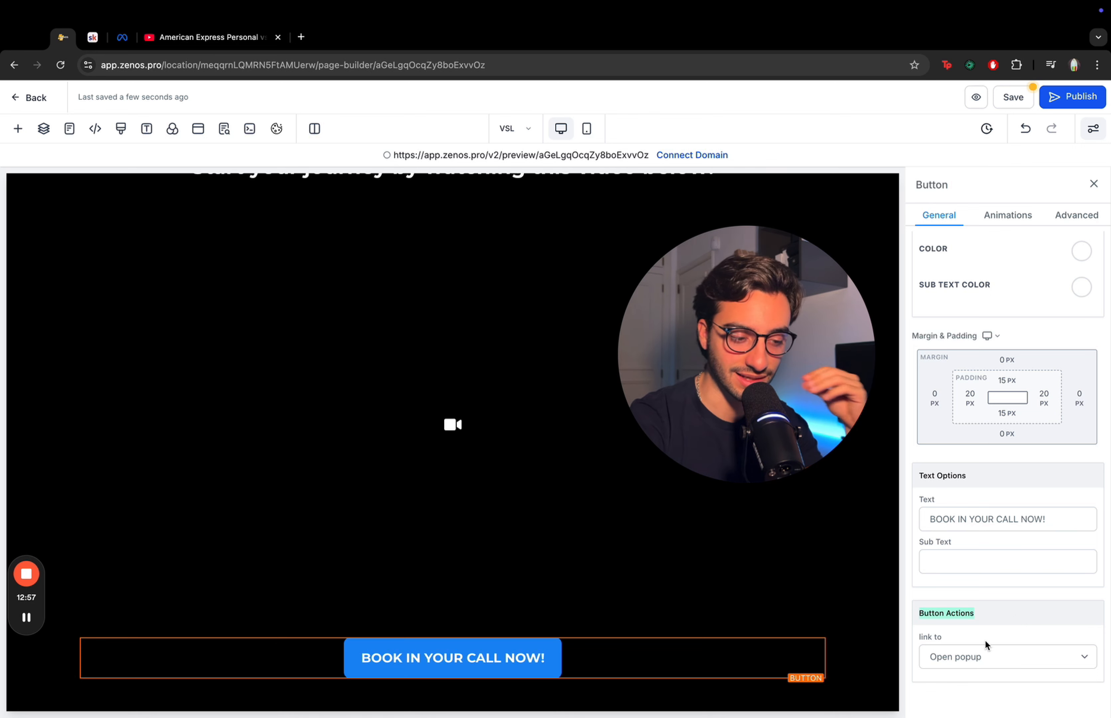
{"action": "left_click", "coordinate": [978, 658]}
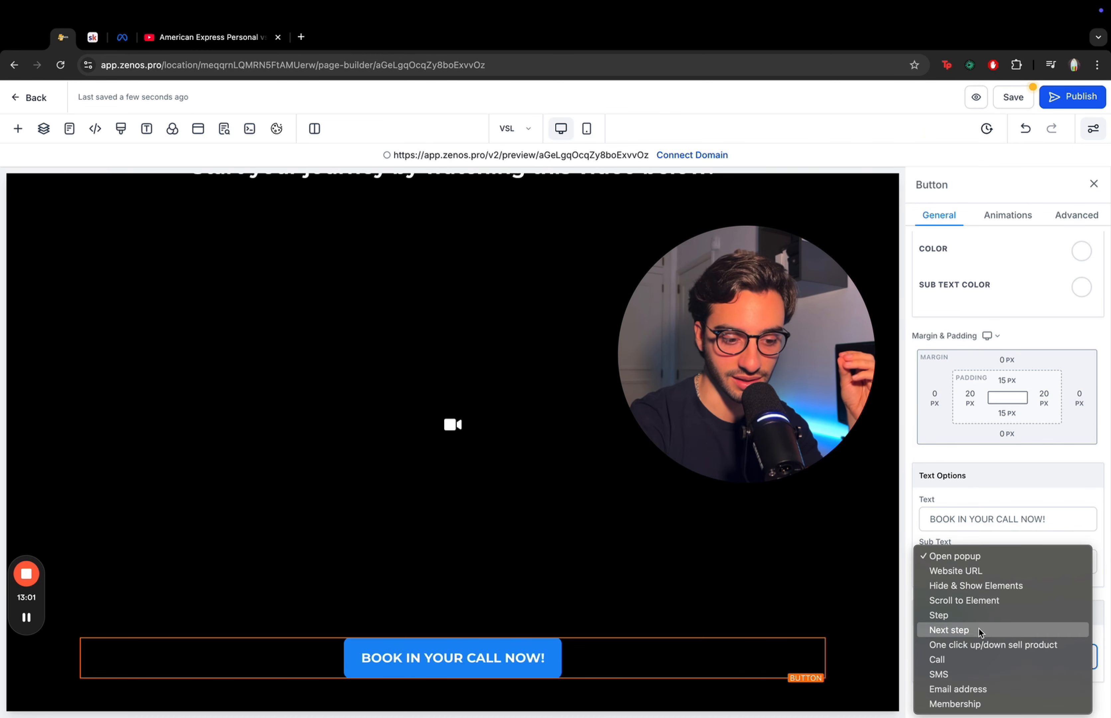
{"action": "left_click", "coordinate": [980, 629]}
{"action": "left_click", "coordinate": [982, 646]}
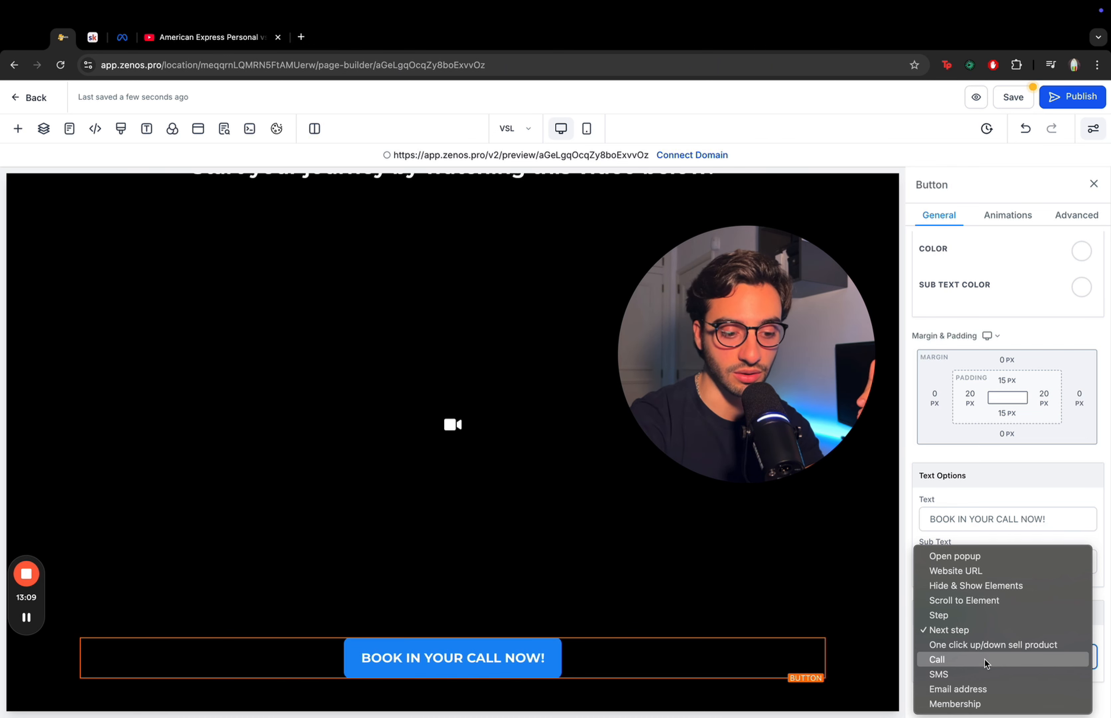
{"action": "left_click", "coordinate": [992, 460]}
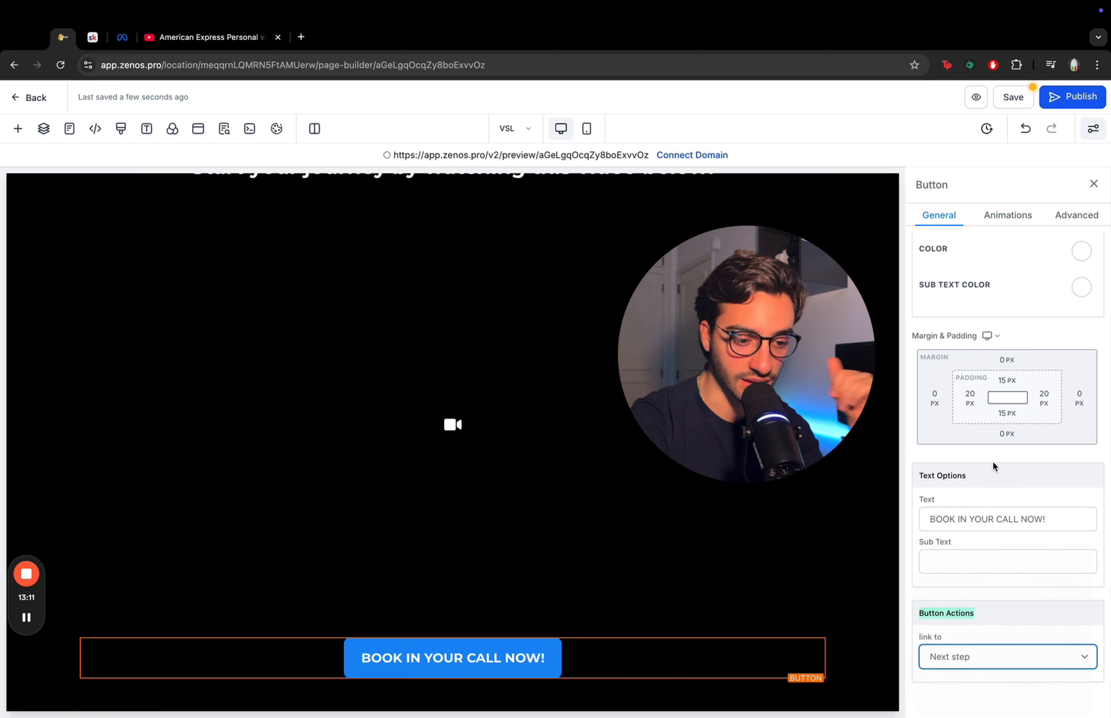
- Apply the Glow infinite loop animation to the button
{"action": "scroll", "coordinate": [993, 460], "scroll_direction": "up", "scroll_amount": 10}
{"action": "left_click", "coordinate": [1068, 219]}
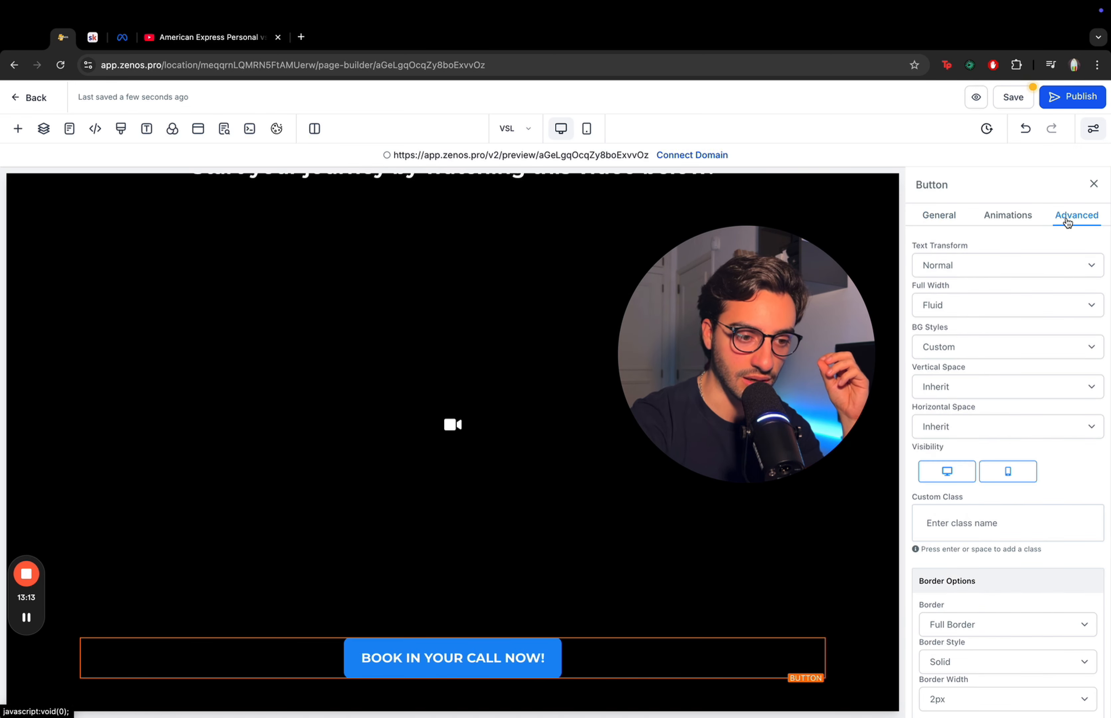
{"action": "left_click", "coordinate": [1029, 217]}
{"action": "scroll", "coordinate": [1013, 369], "scroll_direction": "down", "scroll_amount": 2}
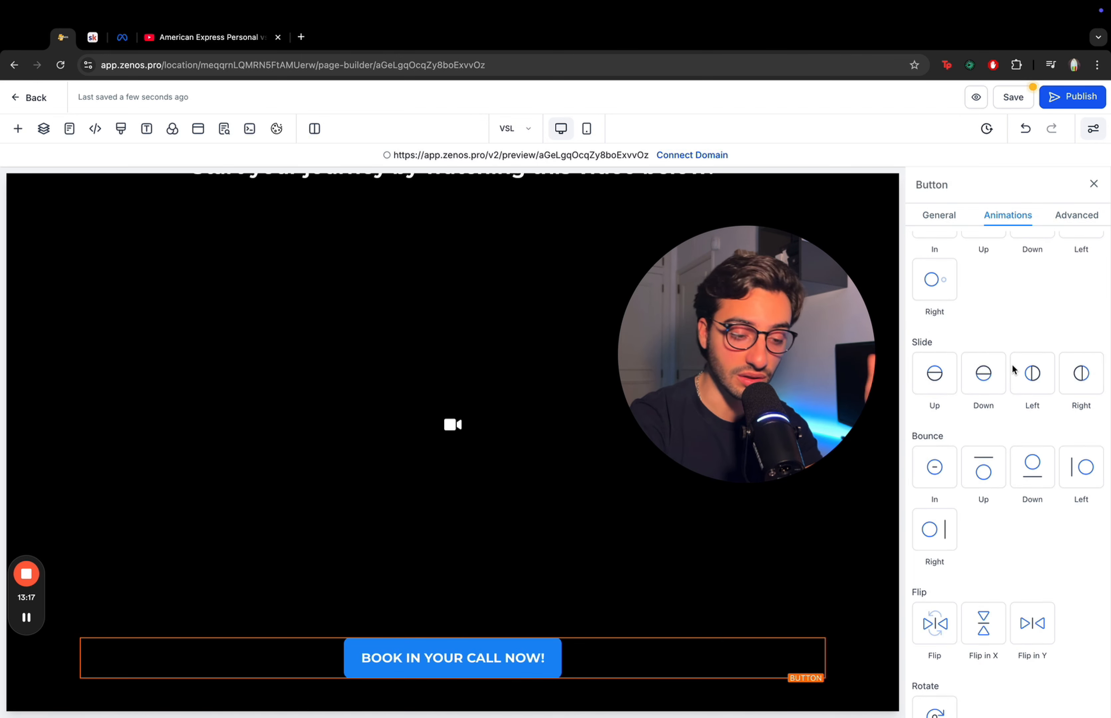
{"action": "scroll", "coordinate": [1014, 369], "scroll_direction": "down", "scroll_amount": 8}
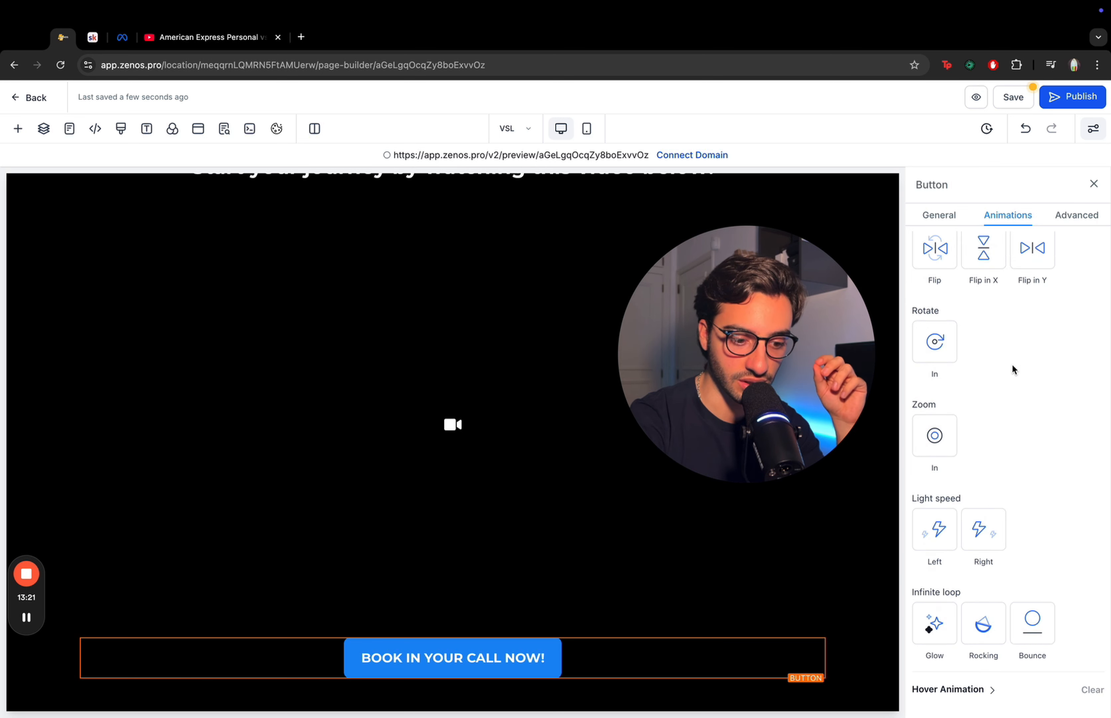
{"action": "left_click", "coordinate": [934, 632]}
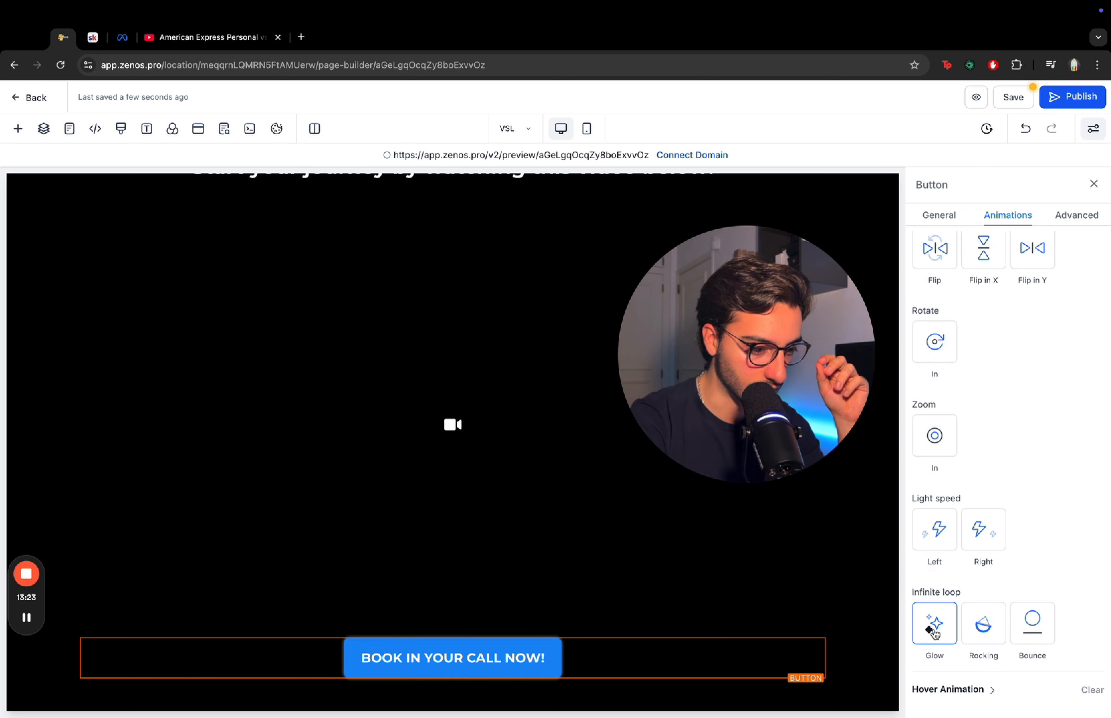
- Save the page
{"action": "left_click", "coordinate": [481, 285]}
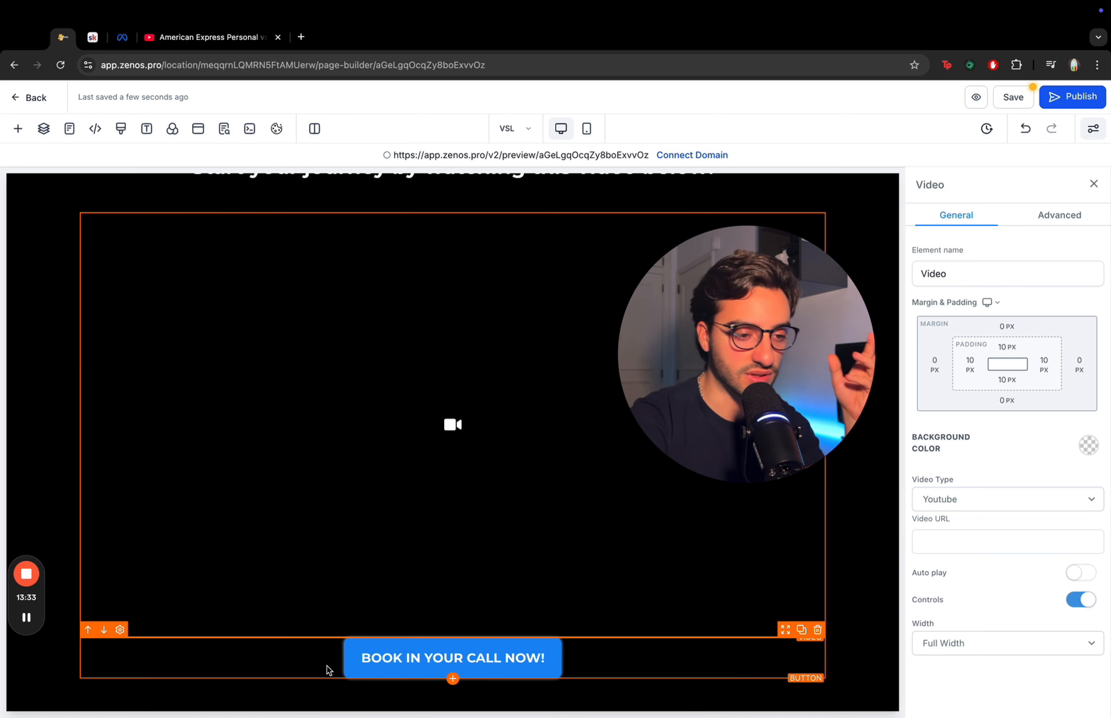
{"action": "left_click", "coordinate": [871, 580]}
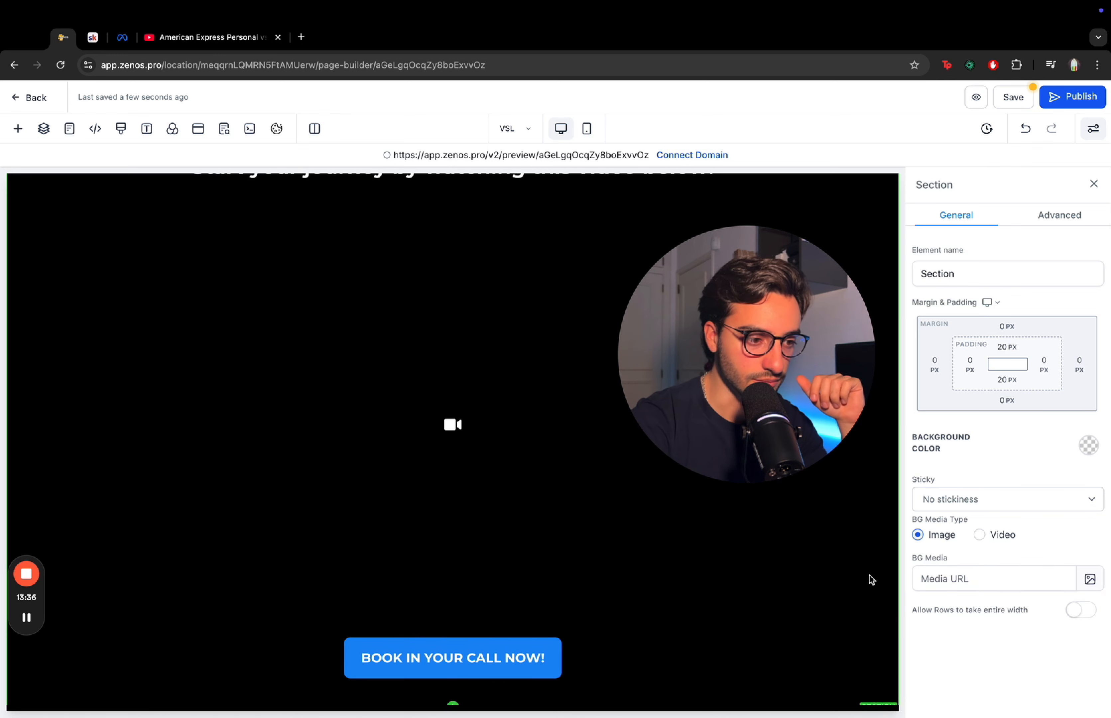
{"action": "scroll", "coordinate": [870, 580], "scroll_direction": "up", "scroll_amount": 3}
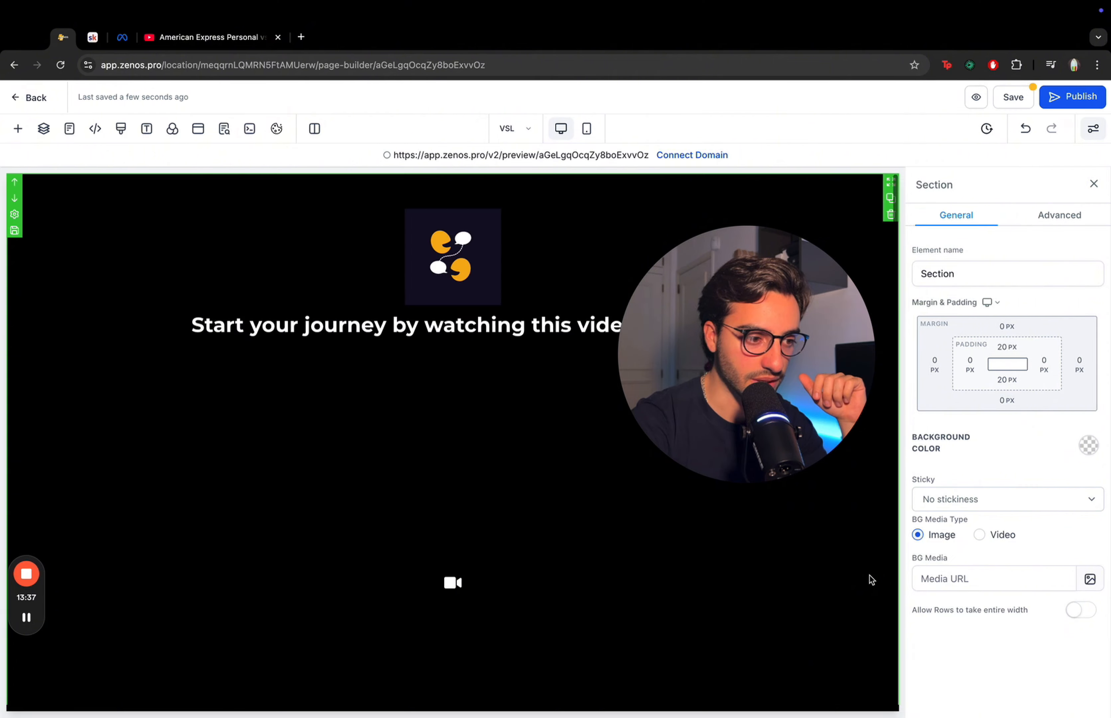
{"action": "left_click", "coordinate": [1015, 98]}
- Switch the editor to the mobile view of the page
{"action": "left_click_drag", "start_coordinate": [758, 373], "coordinate": [973, 386]}
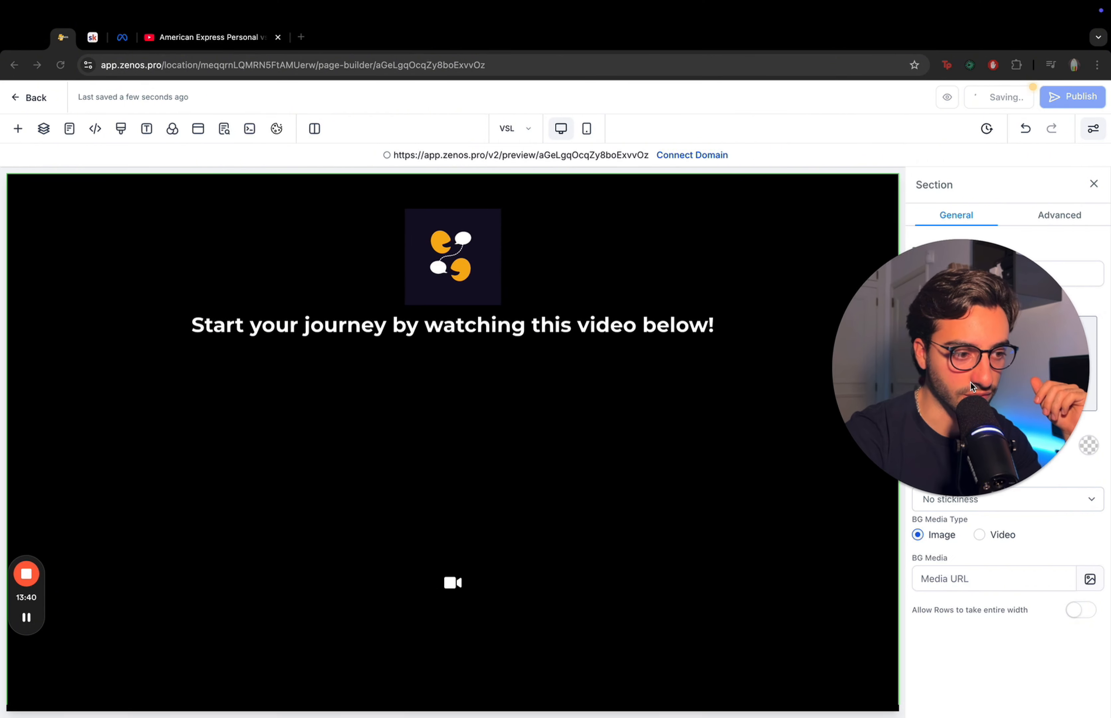
{"action": "left_click", "coordinate": [588, 130]}
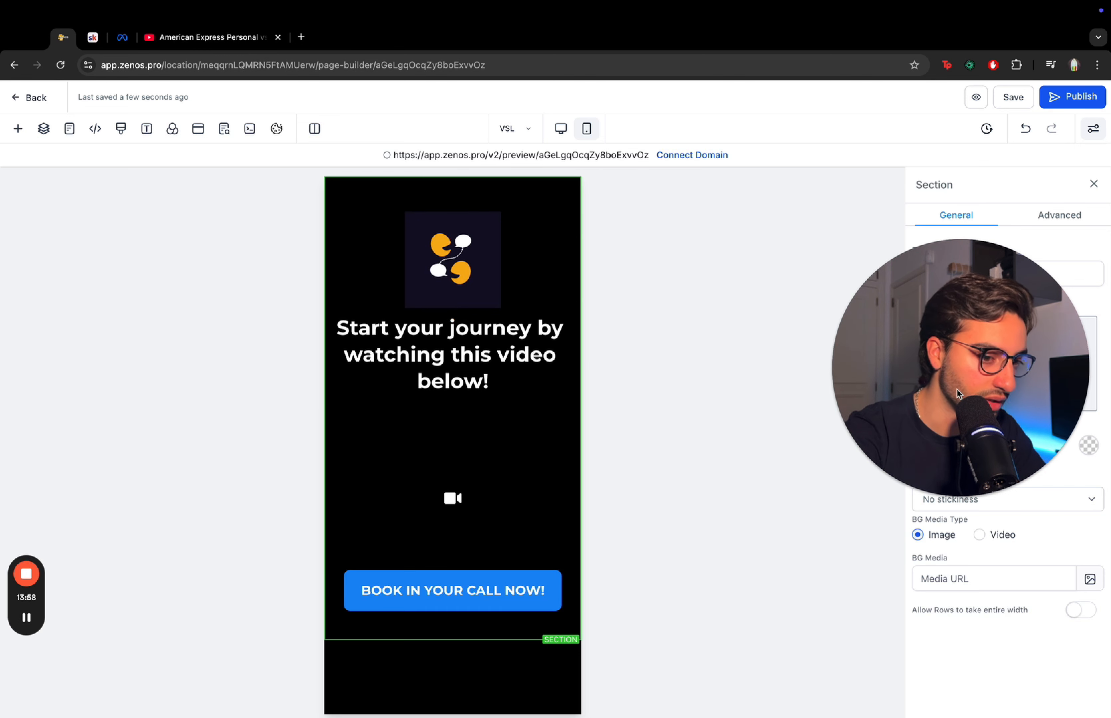
{"action": "left_click_drag", "start_coordinate": [965, 324], "coordinate": [165, 339]}
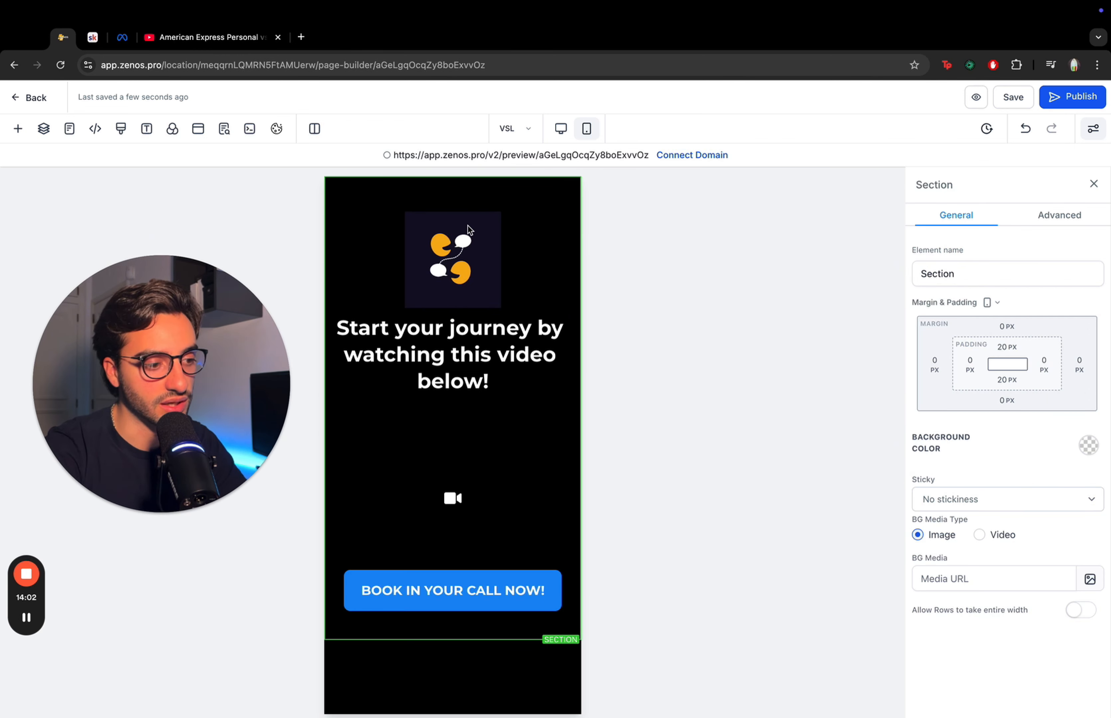
- Set the logo image's mobile height to 75 px
{"action": "left_click", "coordinate": [464, 252]}
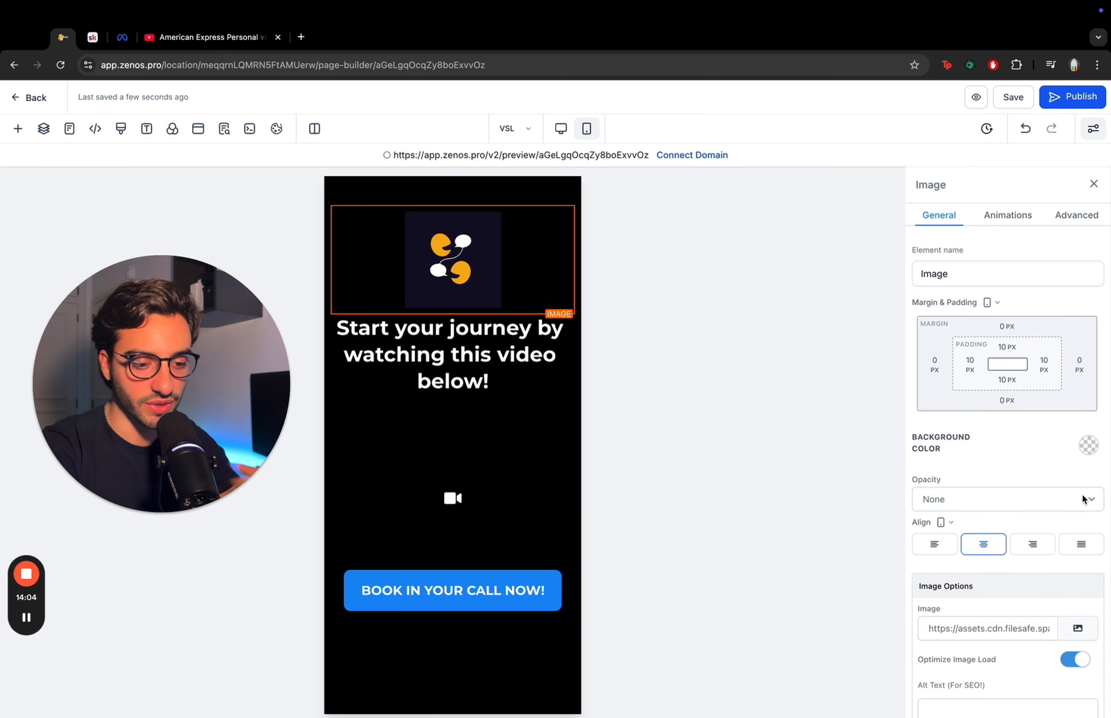
{"action": "scroll", "coordinate": [1083, 499], "scroll_direction": "down", "scroll_amount": 5}
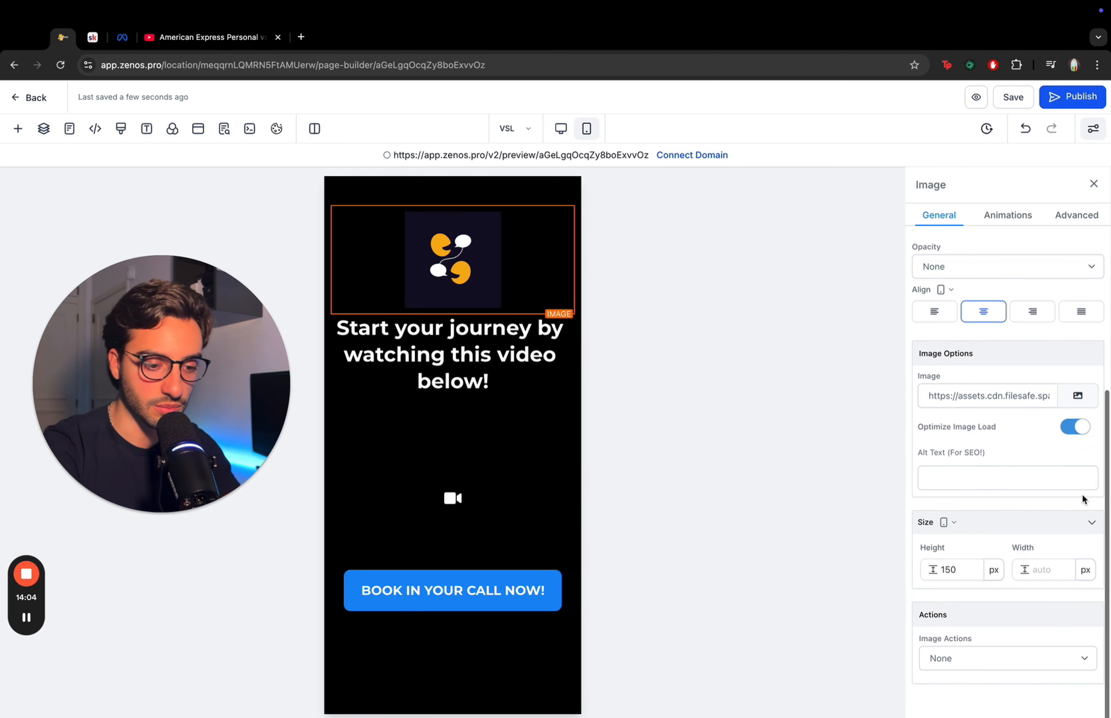
{"action": "left_click", "coordinate": [947, 523]}
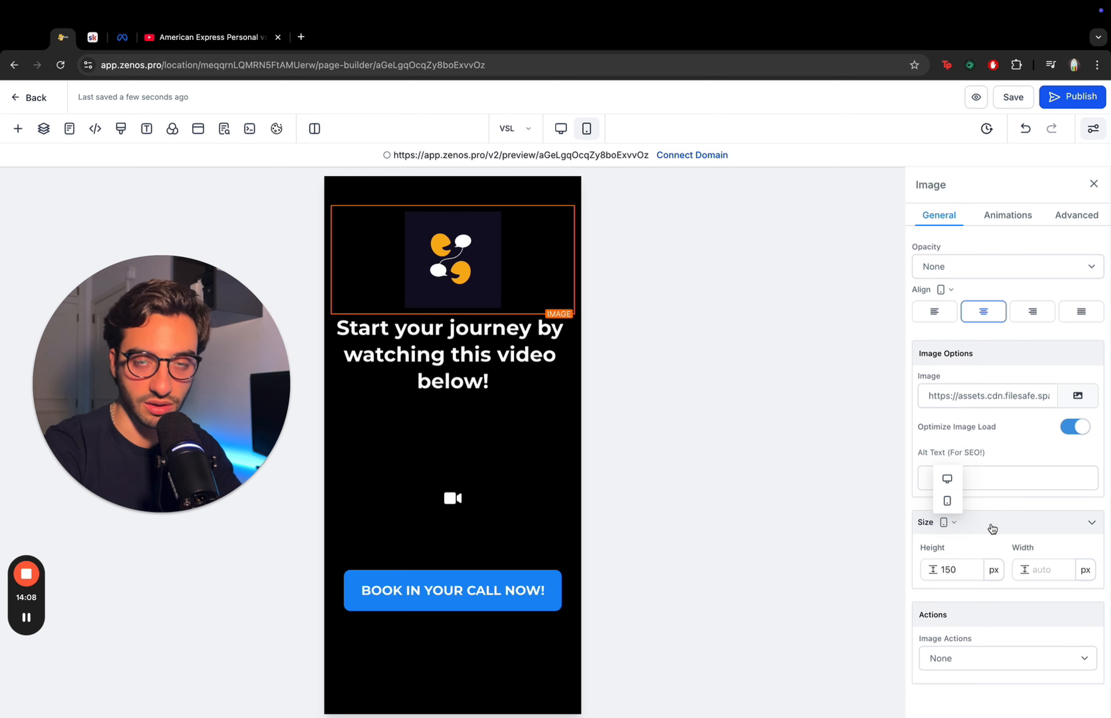
{"action": "left_click", "coordinate": [1004, 523]}
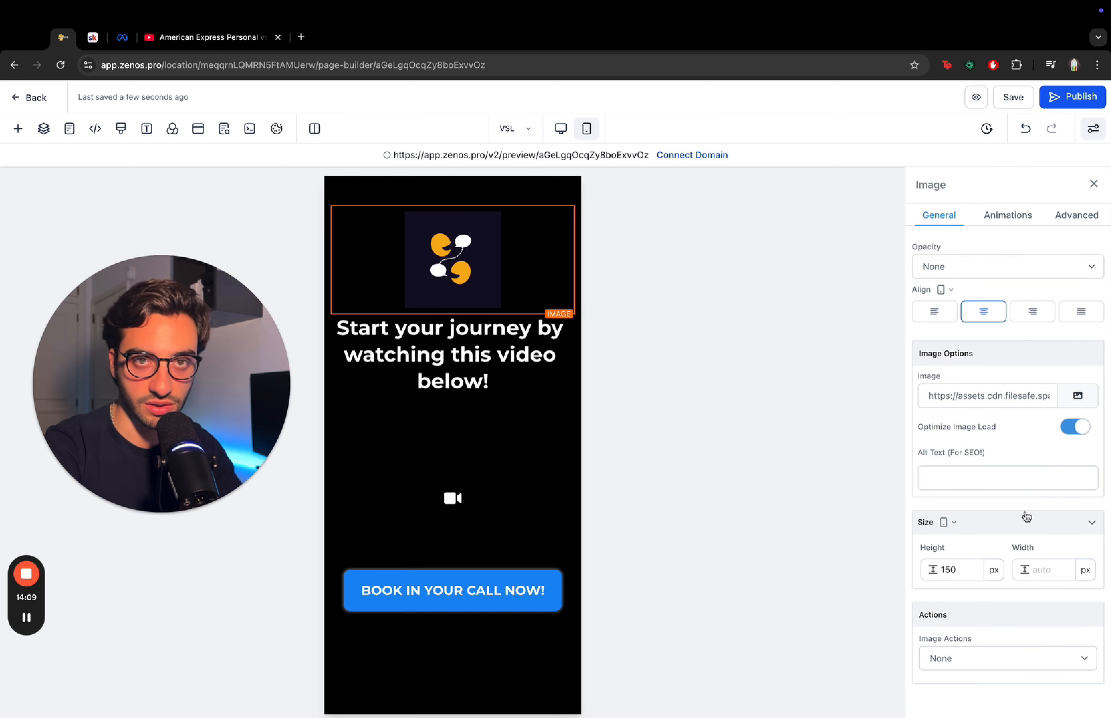
{"action": "left_click", "coordinate": [948, 562]}
{"action": "key", "text": "BackSpace"}
{"action": "key", "text": "BackSpace"}
{"action": "key", "text": "BackSpace"}
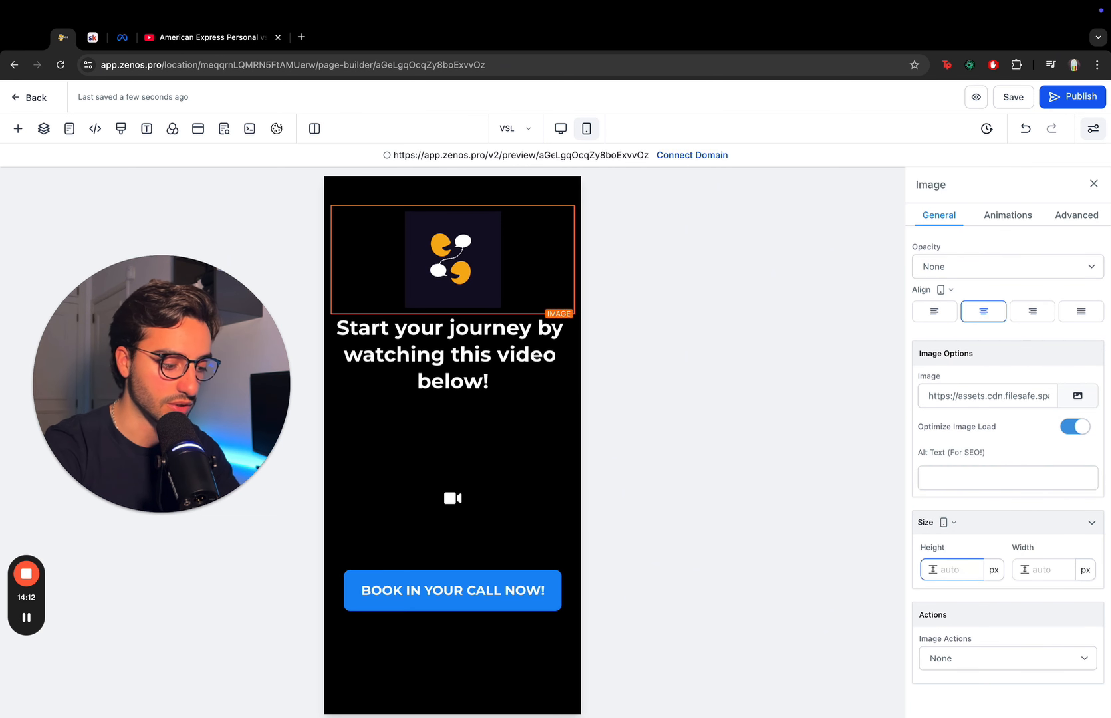
{"action": "type", "text": "50"}
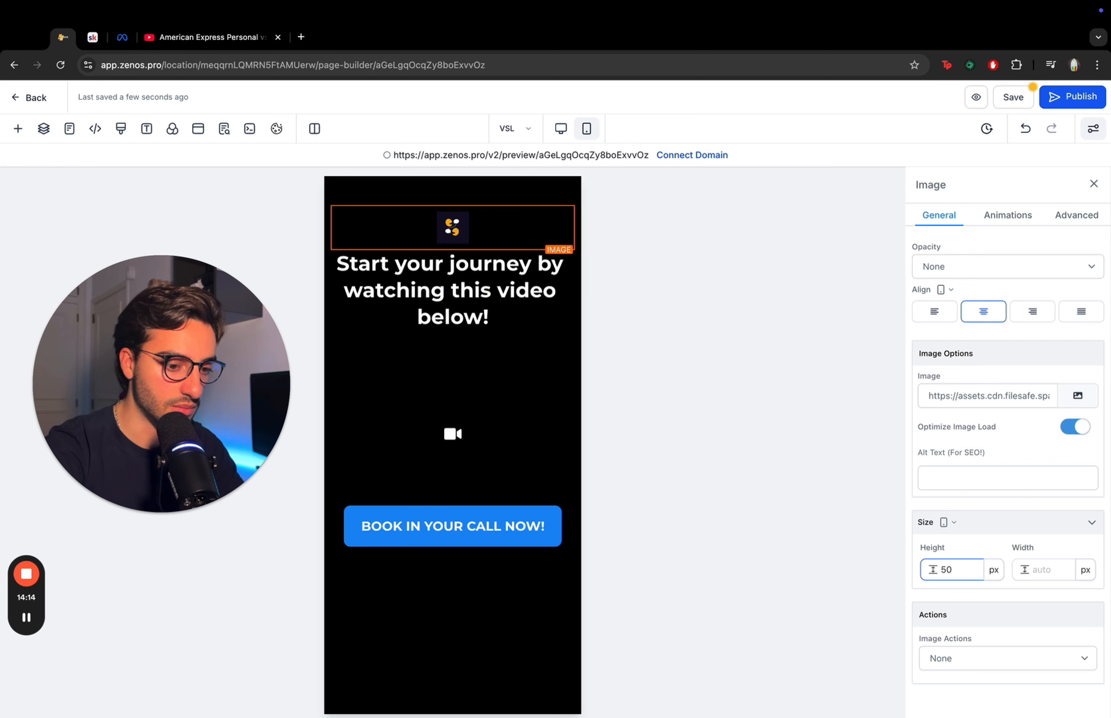
{"action": "key", "text": "BackSpace"}
{"action": "key", "text": "BackSpace"}
{"action": "type", "text": "75"}
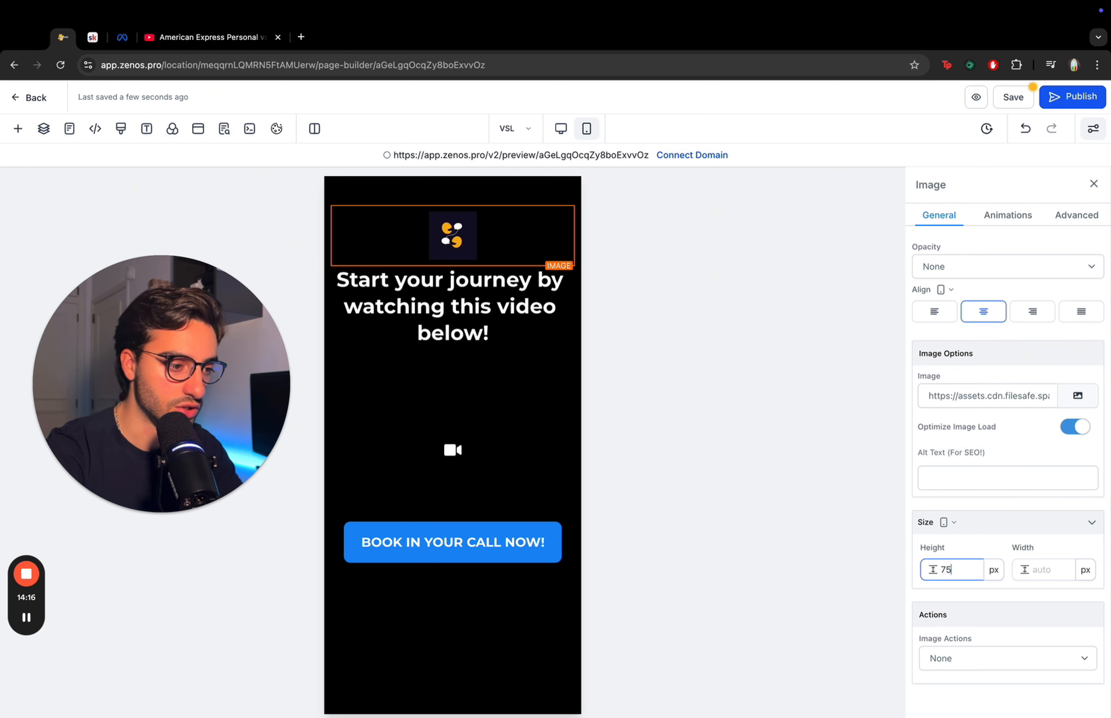
- Set the section's top padding to 0 px in mobile view
{"action": "left_click", "coordinate": [456, 190]}
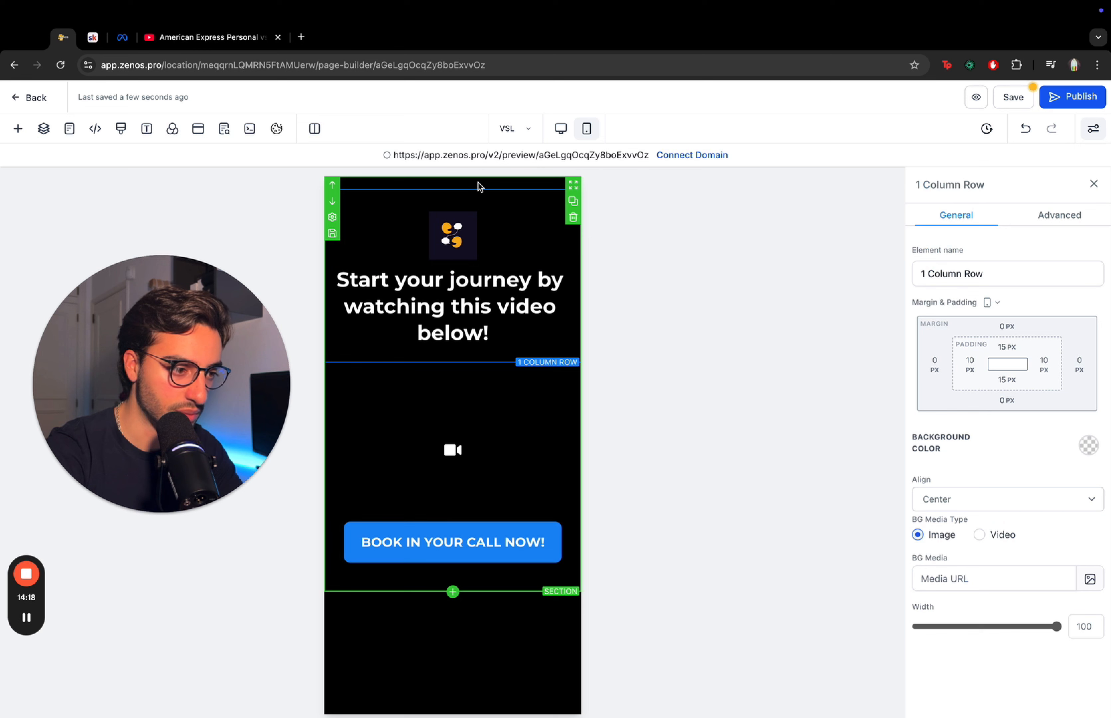
{"action": "left_click", "coordinate": [480, 187]}
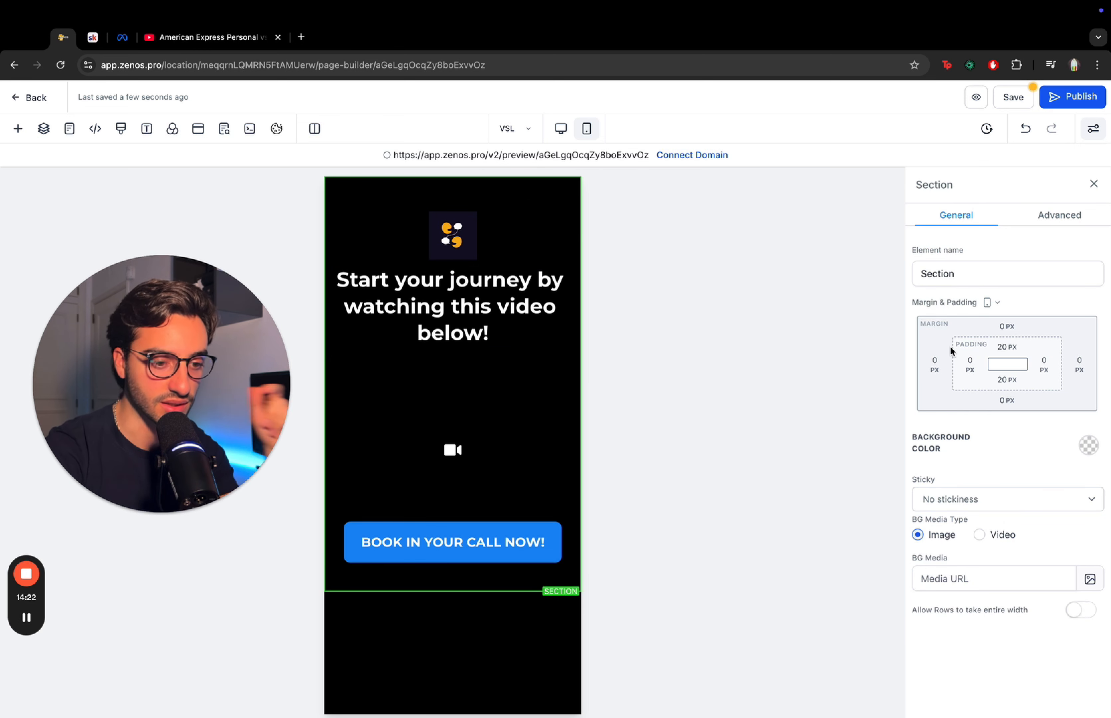
{"action": "left_click", "coordinate": [997, 349]}
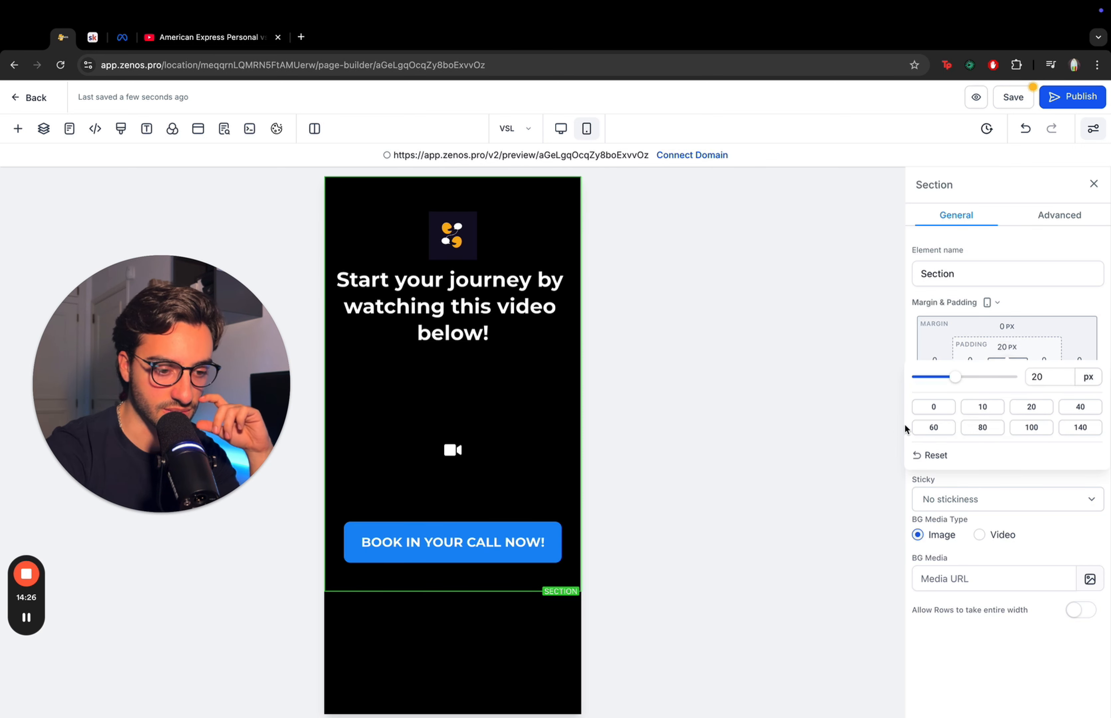
{"action": "left_click", "coordinate": [935, 407]}
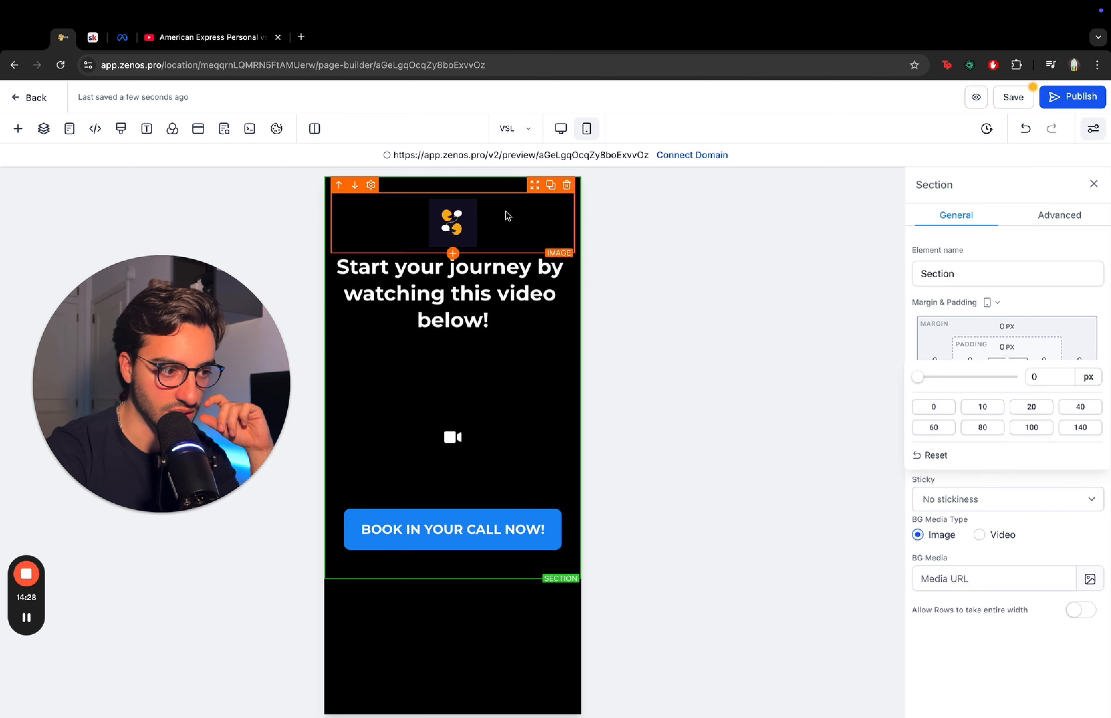
- Set the first column's top padding to 0 px
{"action": "left_click", "coordinate": [422, 190]}
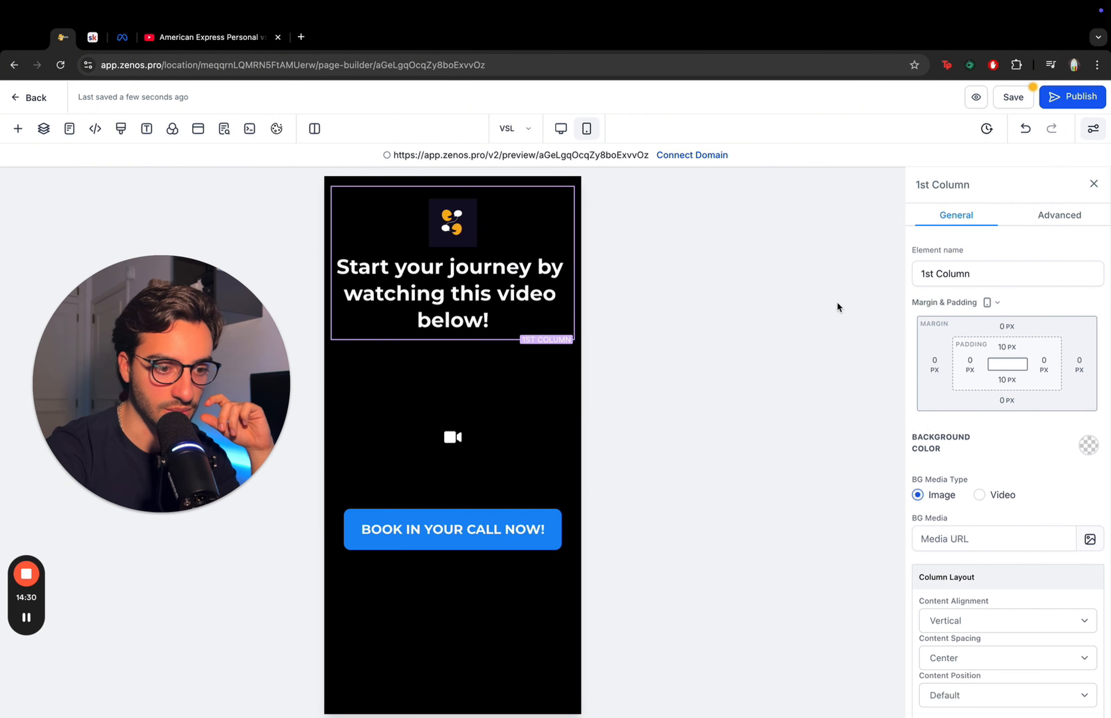
{"action": "left_click", "coordinate": [1007, 348]}
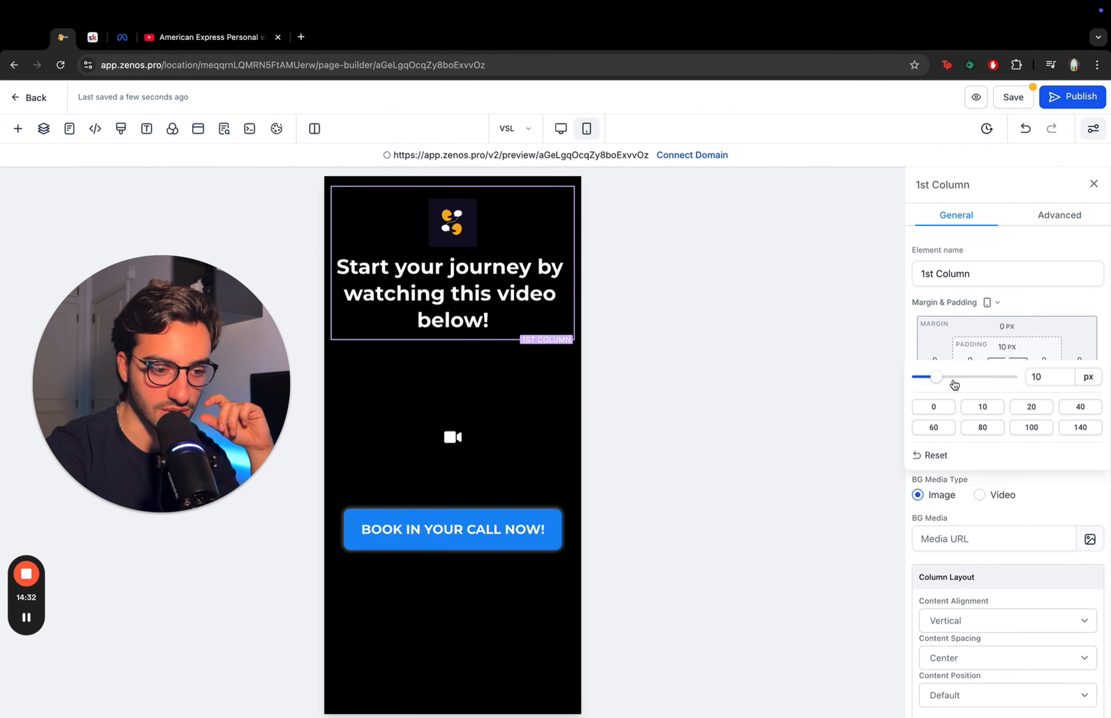
{"action": "left_click", "coordinate": [933, 408]}
- Set the headline's mobile font size to 25 px
{"action": "left_click", "coordinate": [452, 216]}
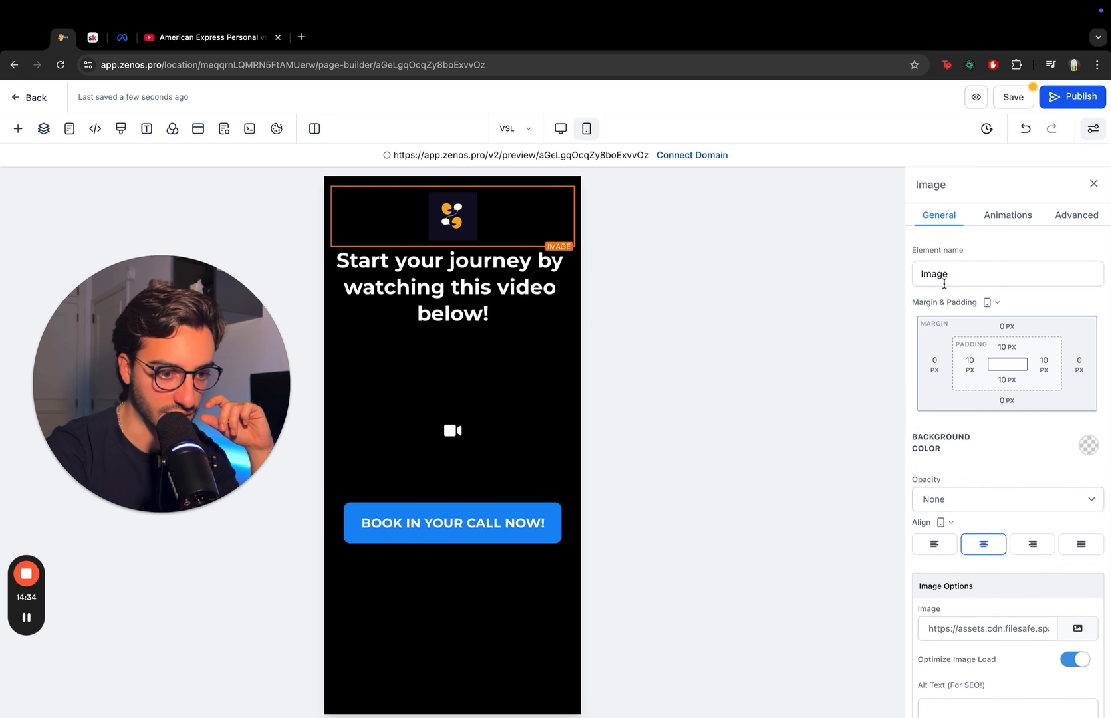
{"action": "left_click", "coordinate": [452, 283]}
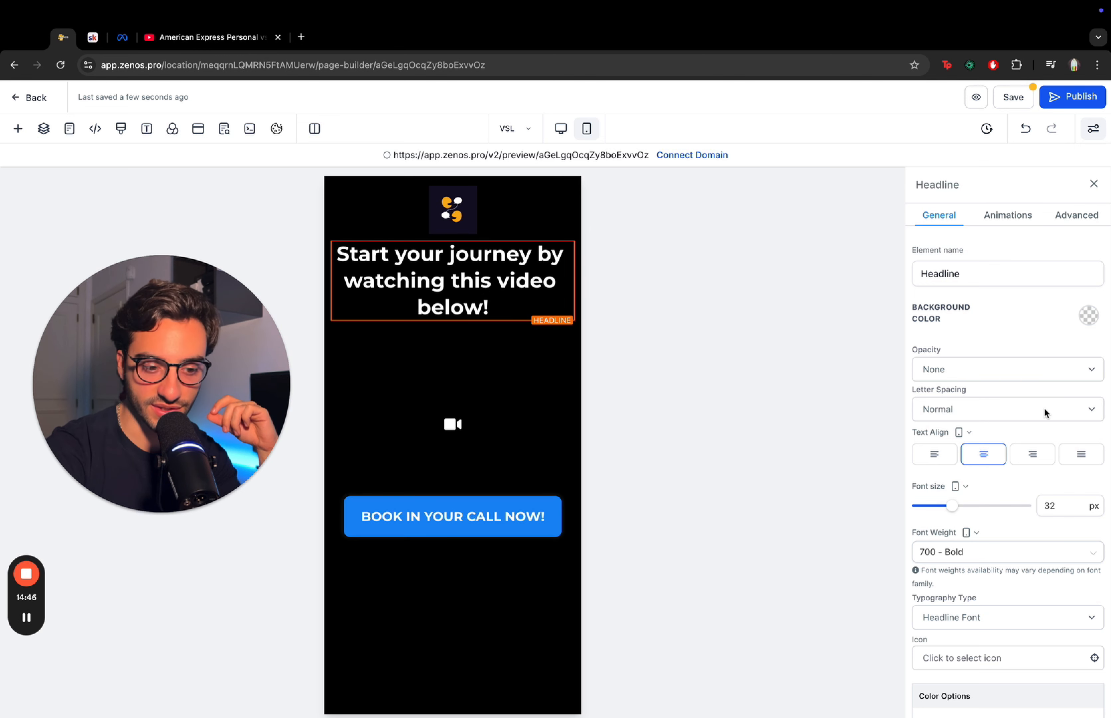
{"action": "scroll", "coordinate": [1045, 409], "scroll_direction": "down", "scroll_amount": 3}
{"action": "left_click", "coordinate": [1073, 415]}
{"action": "double_click", "coordinate": [1073, 414]}
{"action": "type", "text": "25"}
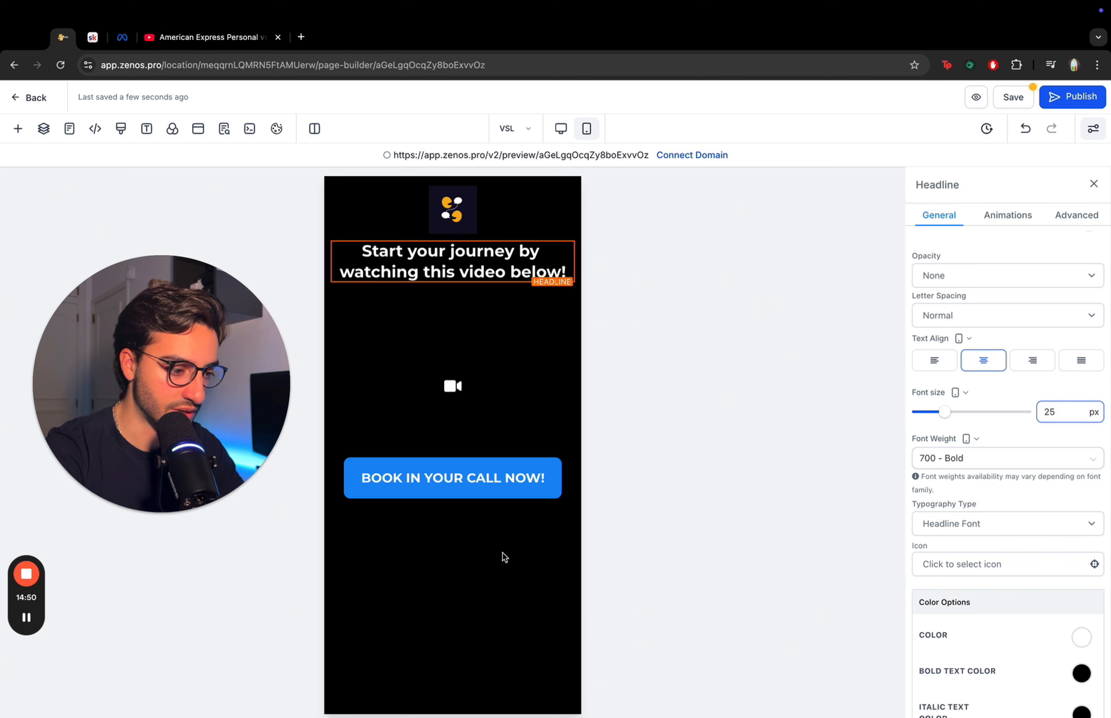
- Save the page and preview it at a narrow mobile width using the browser's developer tools
{"action": "left_click", "coordinate": [1013, 97]}
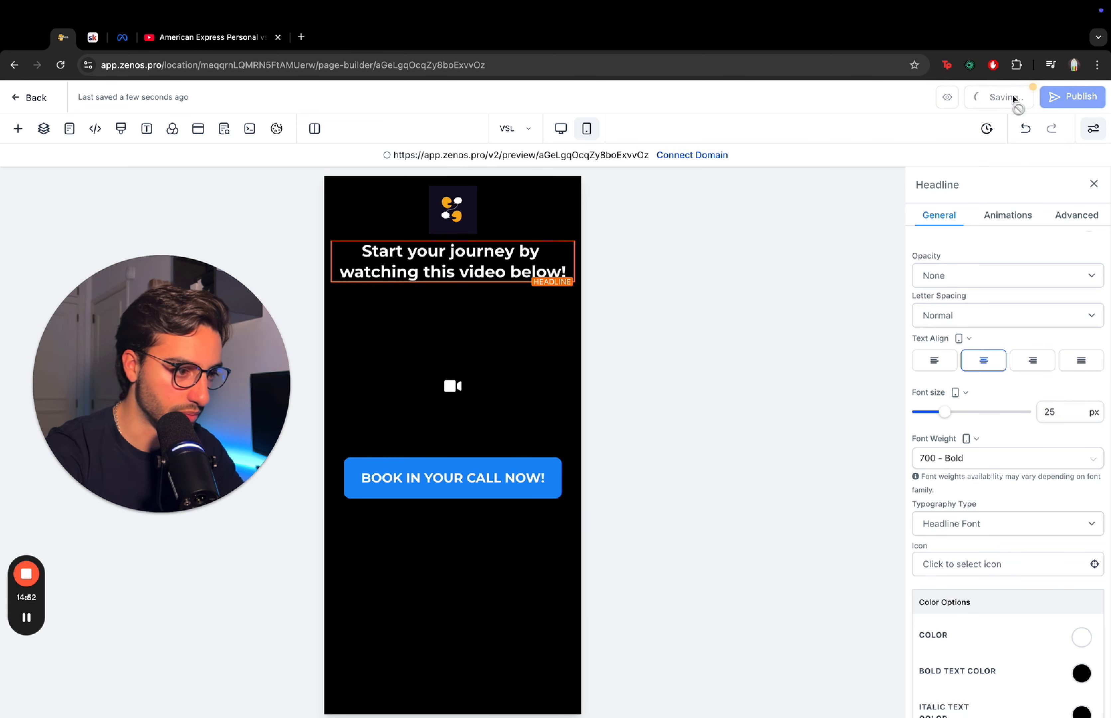
{"action": "left_click", "coordinate": [452, 210]}
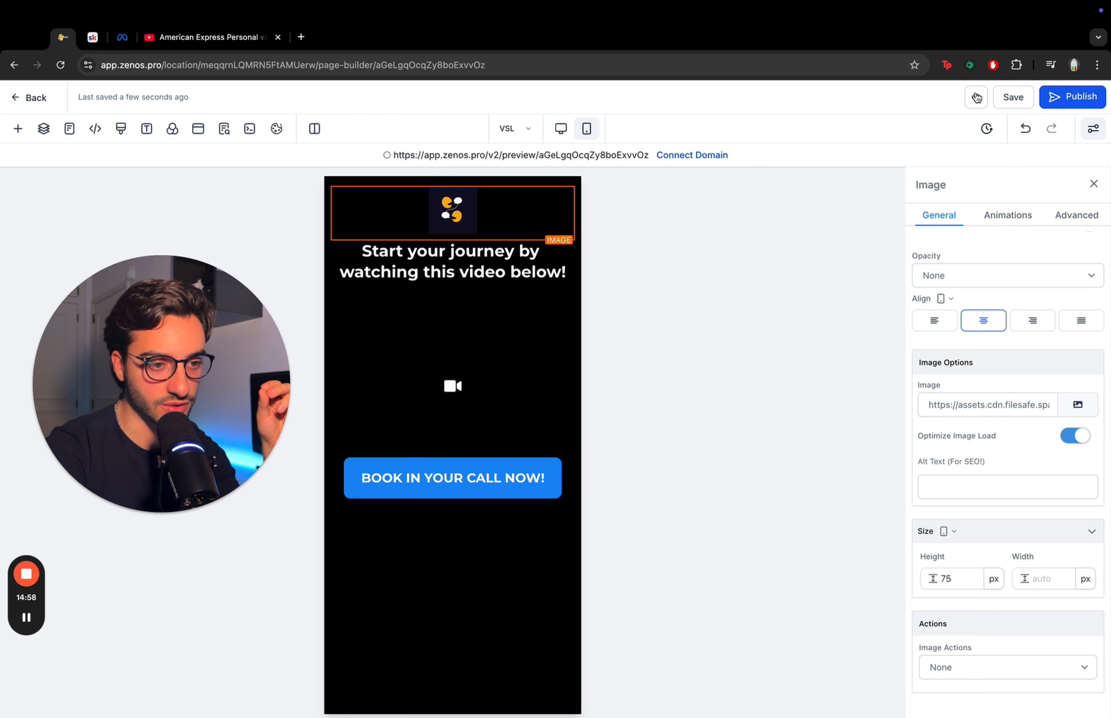
{"action": "left_click", "coordinate": [976, 99]}
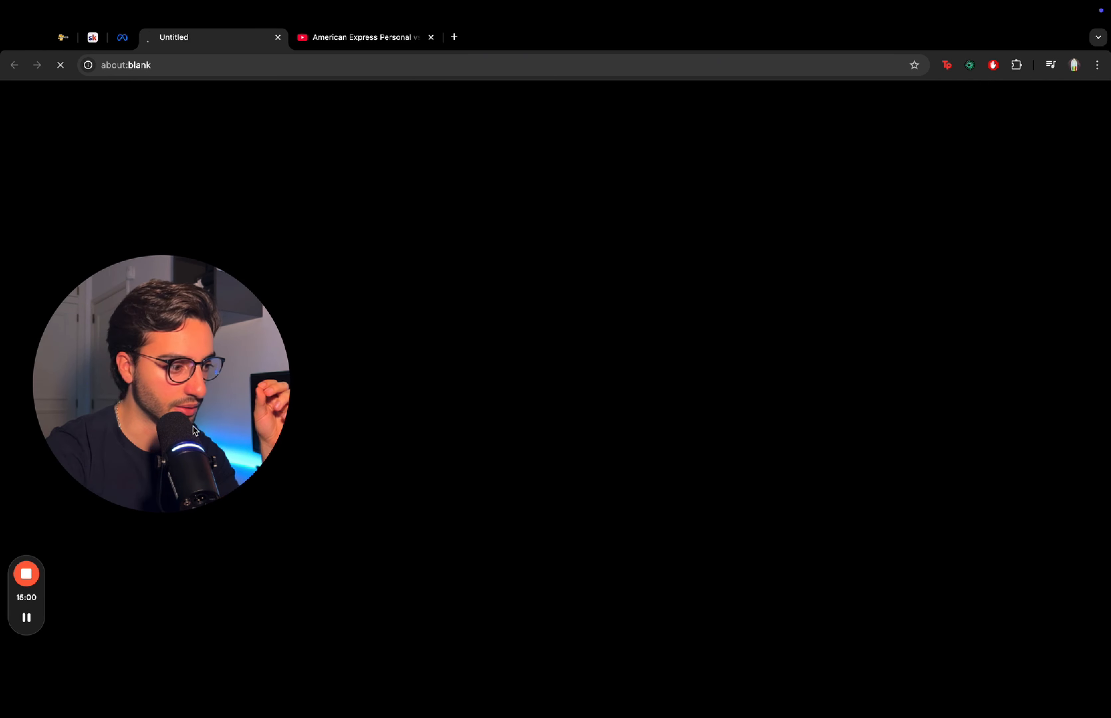
{"action": "right_click", "coordinate": [877, 308]}
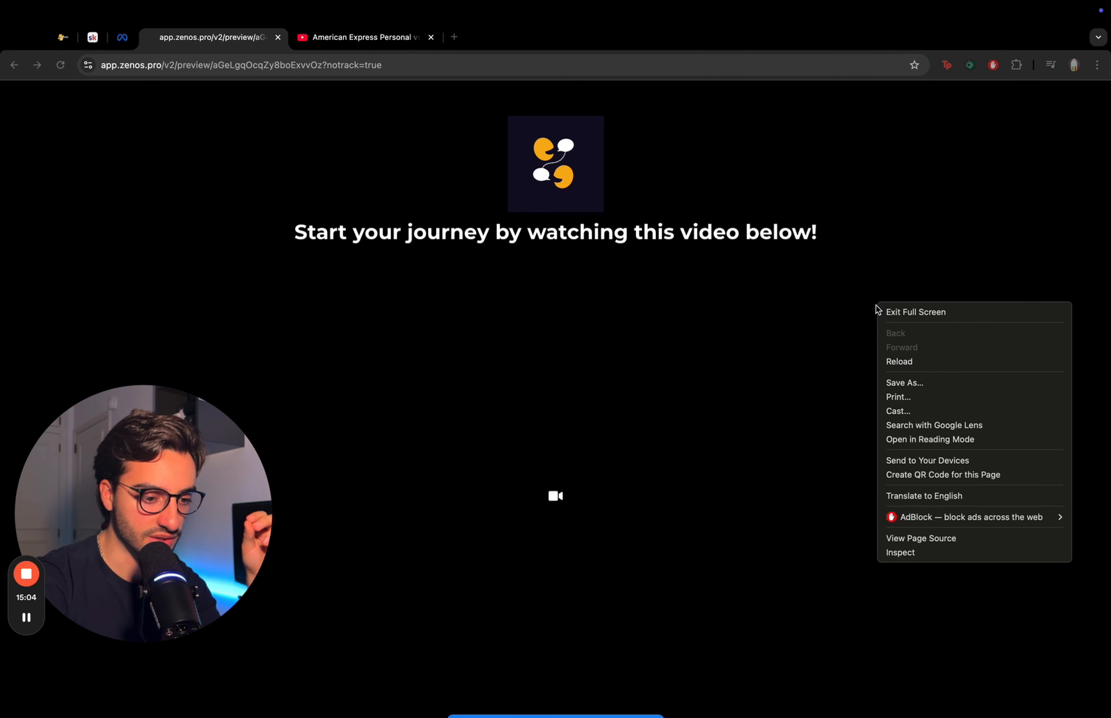
{"action": "left_click", "coordinate": [908, 551]}
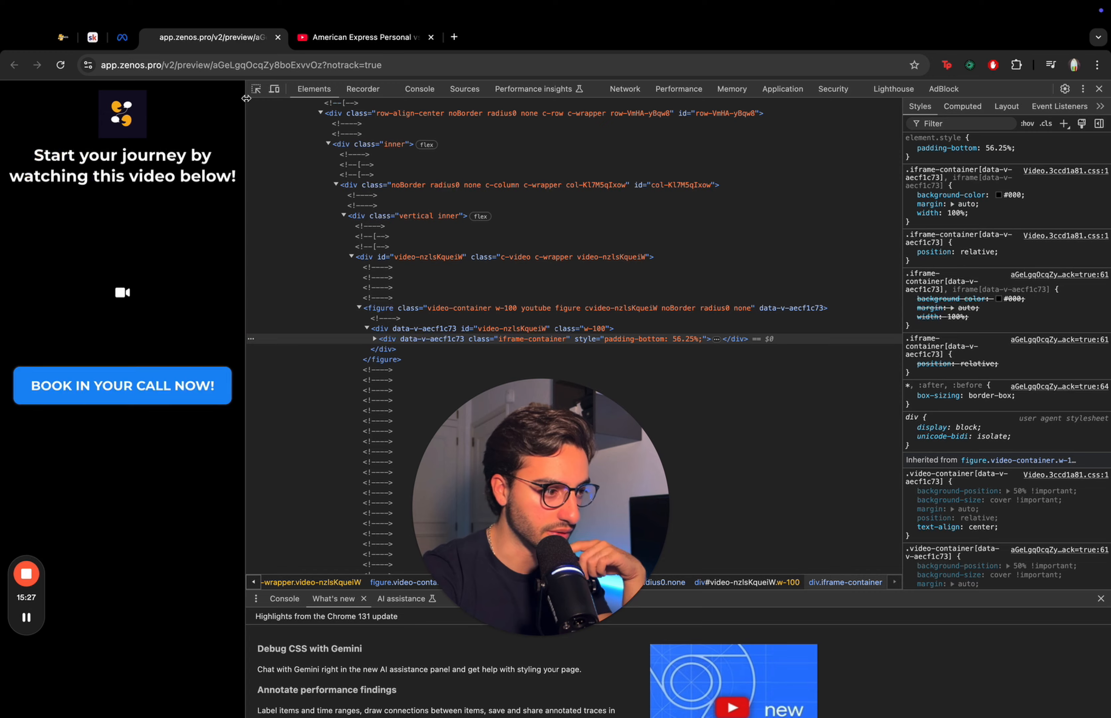
{"action": "left_click_drag", "start_coordinate": [246, 103], "coordinate": [241, 132]}
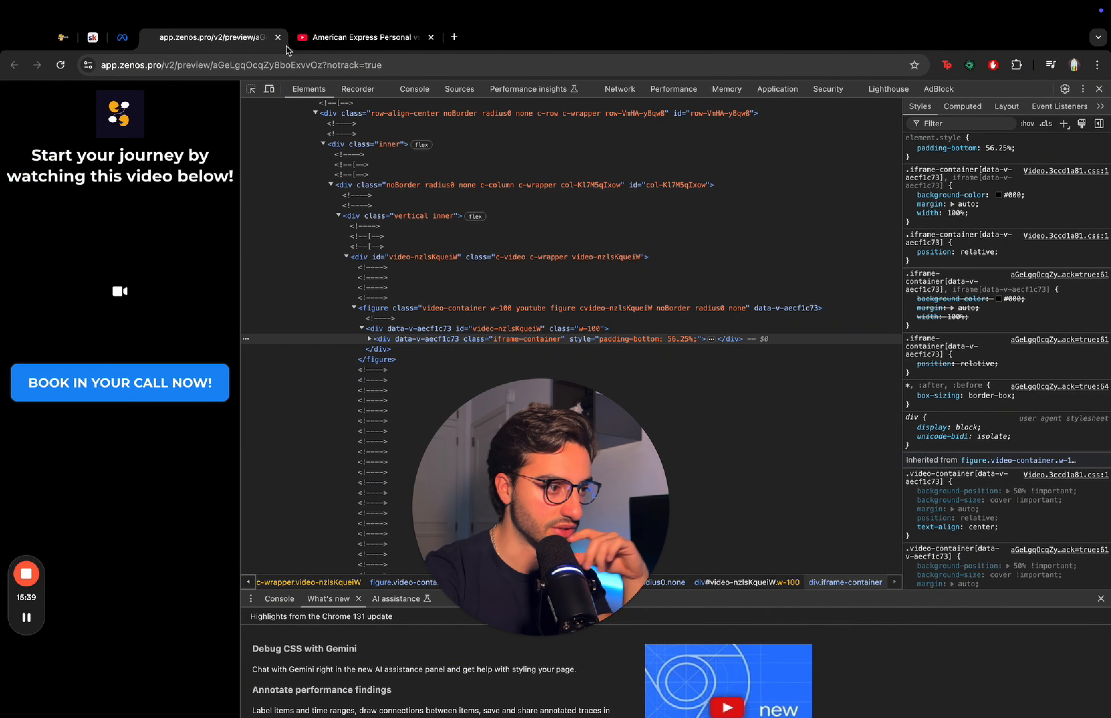
{"action": "left_click", "coordinate": [278, 37]}
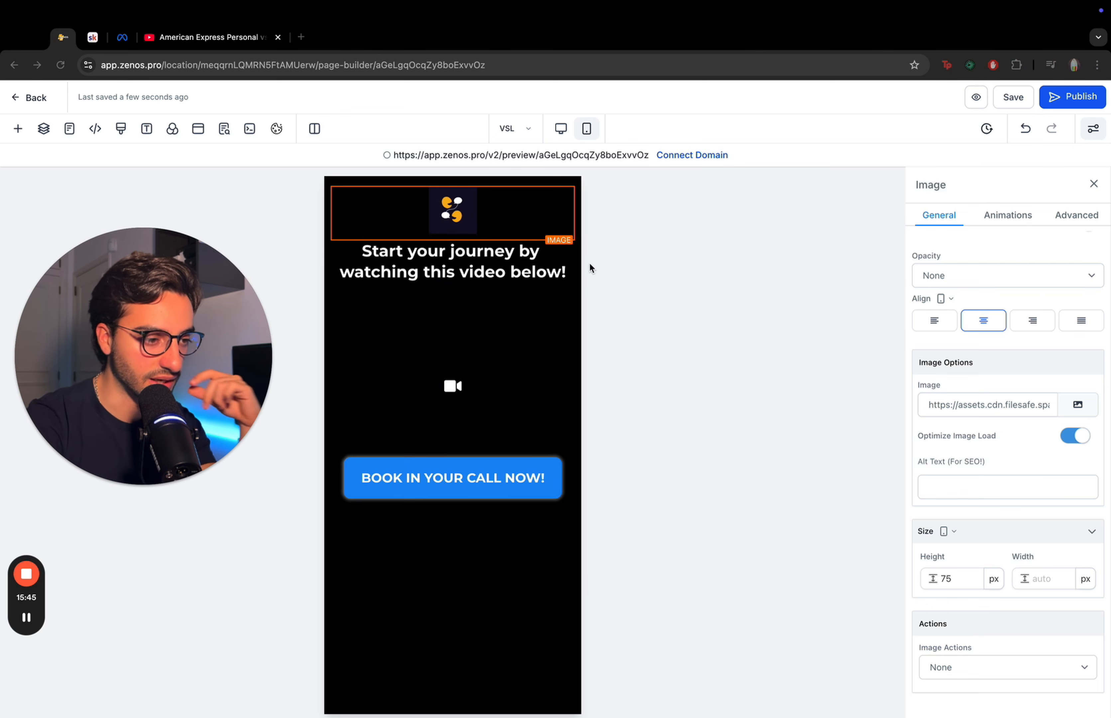
- Open the Booking Calendar page in the editor
{"action": "left_click", "coordinate": [525, 131]}
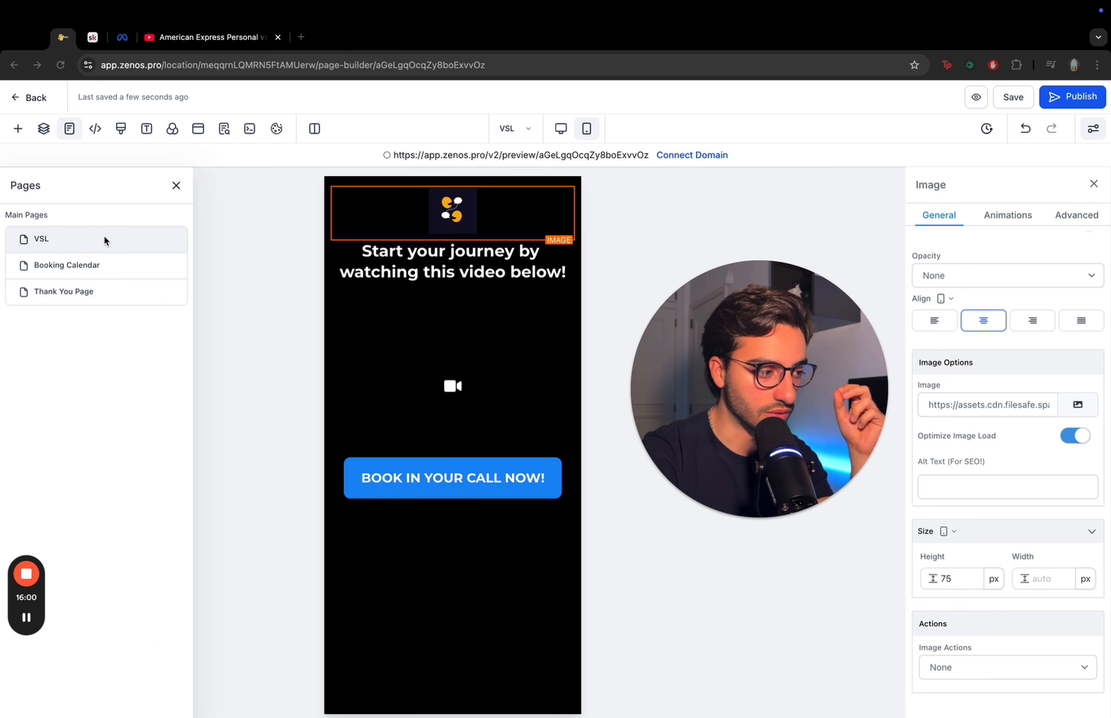
{"action": "left_click", "coordinate": [89, 273]}
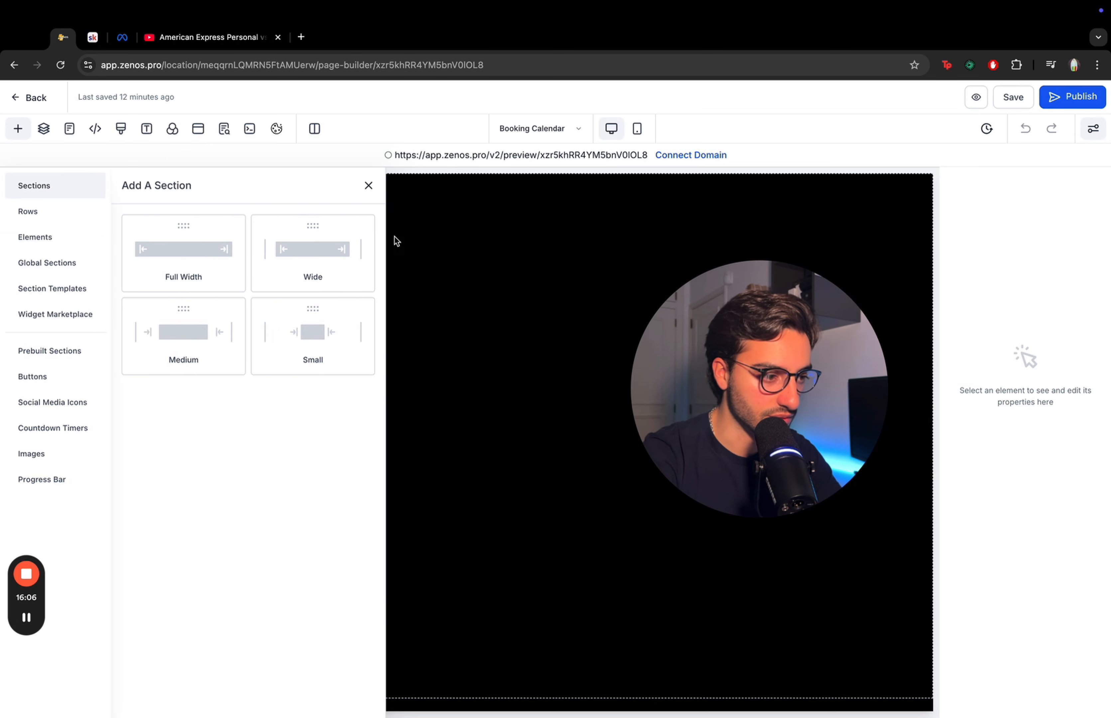
{"action": "left_click", "coordinate": [368, 185]}
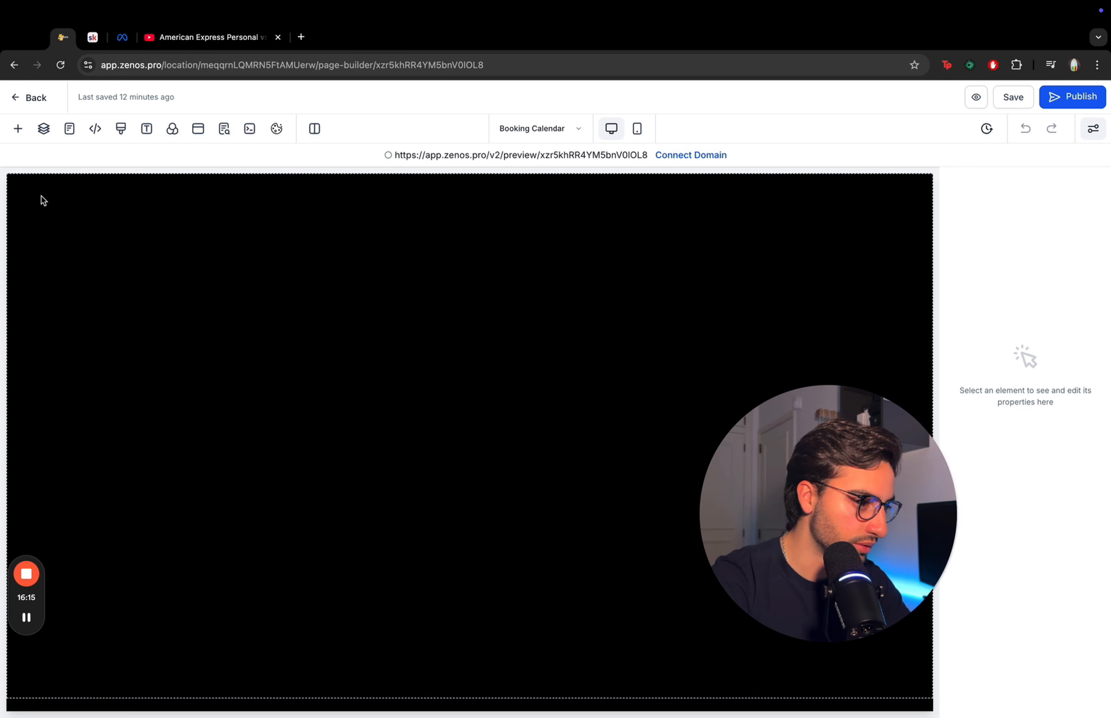
- Add a full-width section with a one-column row to the Booking Calendar page
{"action": "left_click", "coordinate": [18, 129]}
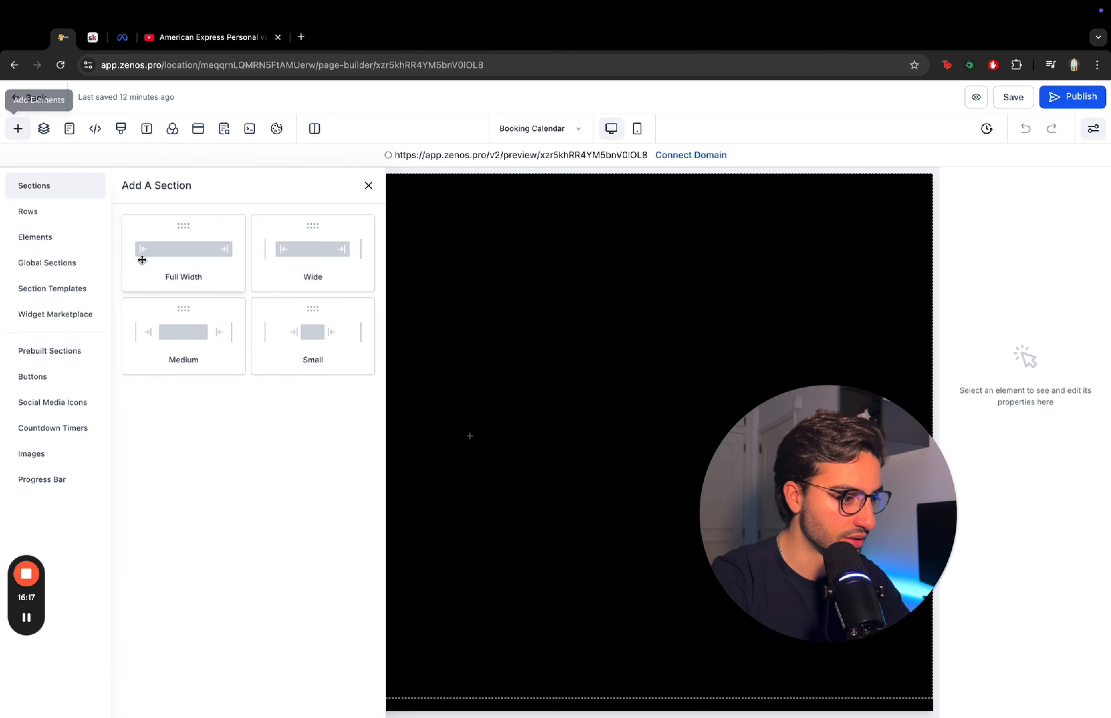
{"action": "left_click", "coordinate": [146, 272]}
{"action": "left_click", "coordinate": [452, 219]}
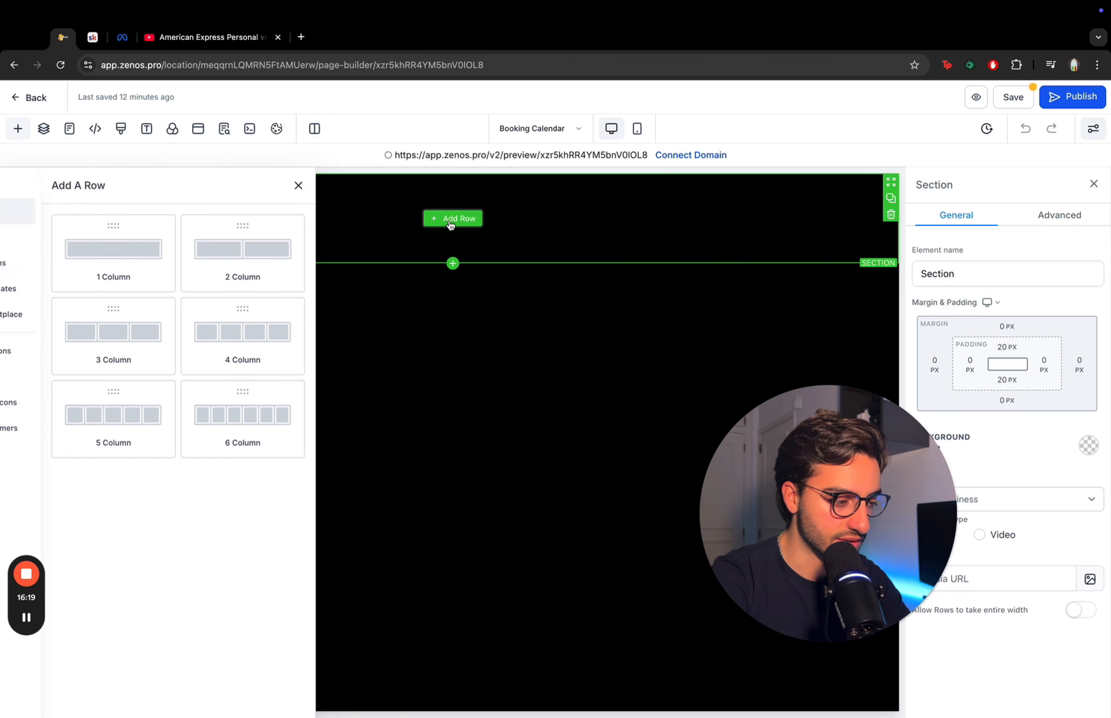
{"action": "left_click", "coordinate": [183, 238]}
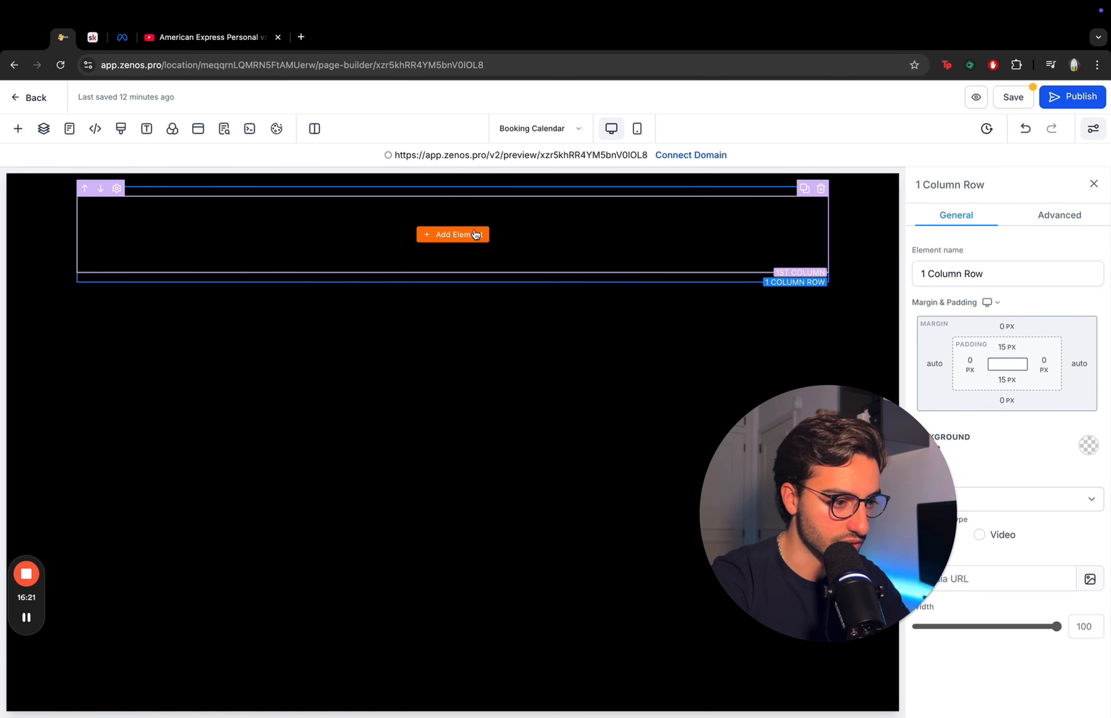
- Add a Calendar element to the row and select the 30-Minute 1-1 VIP Call calendar
{"action": "left_click", "coordinate": [453, 233]}
{"action": "scroll", "coordinate": [196, 350], "scroll_direction": "down", "scroll_amount": 5}
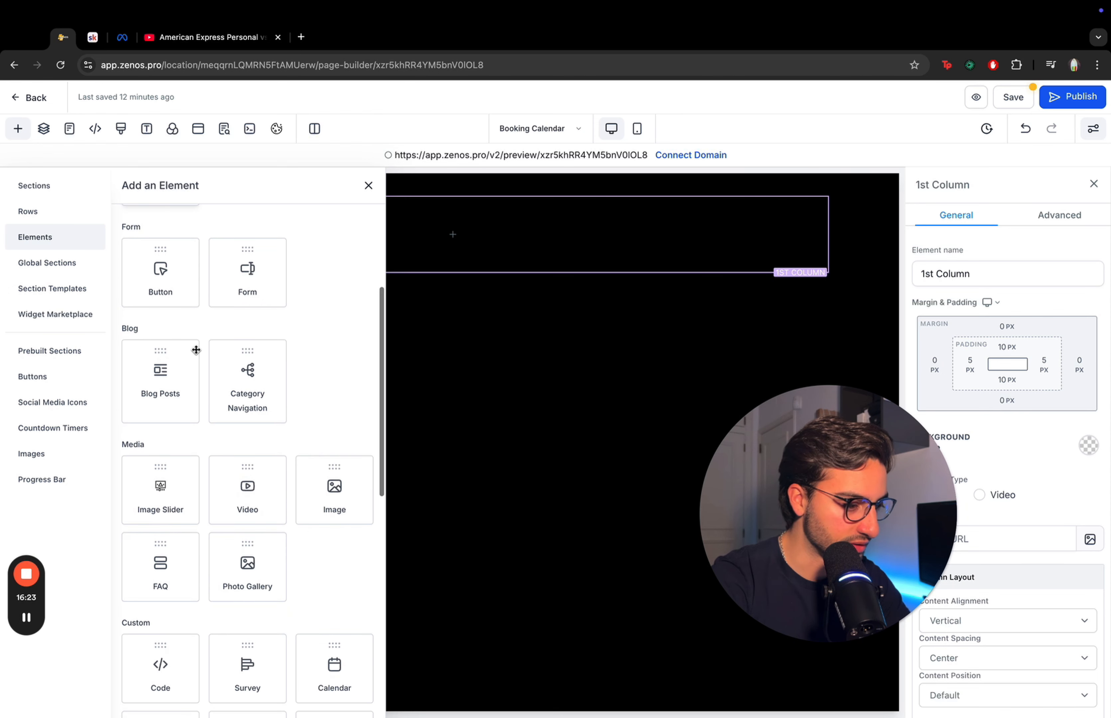
{"action": "scroll", "coordinate": [196, 350], "scroll_direction": "down", "scroll_amount": 2}
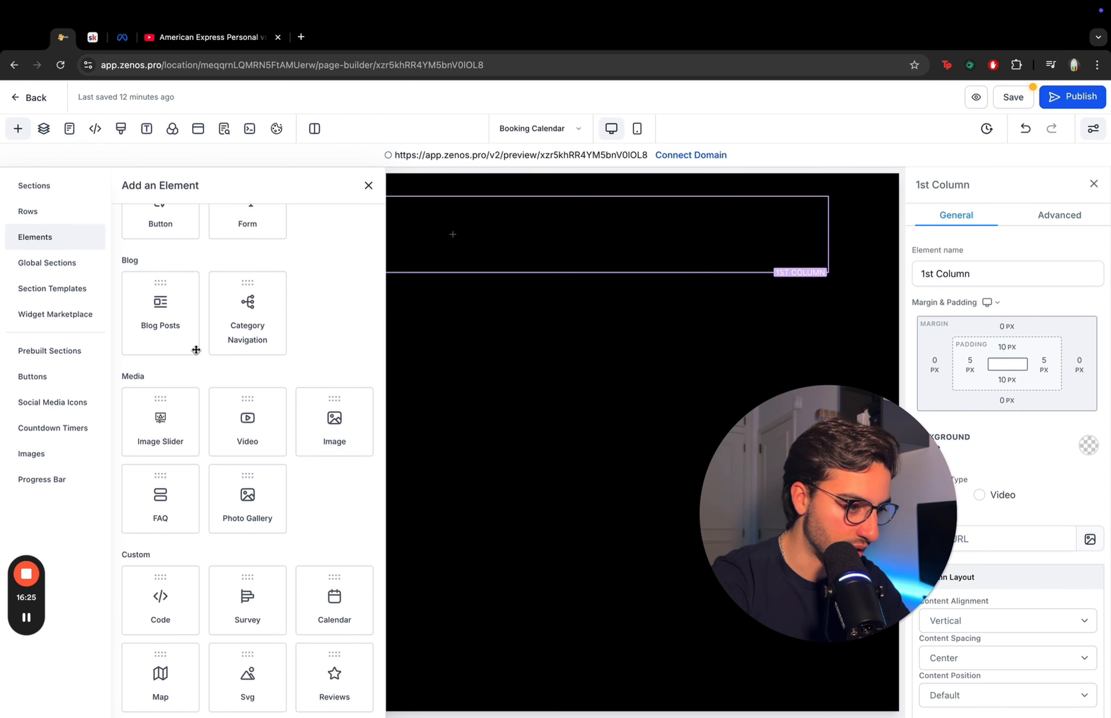
{"action": "left_click", "coordinate": [323, 607]}
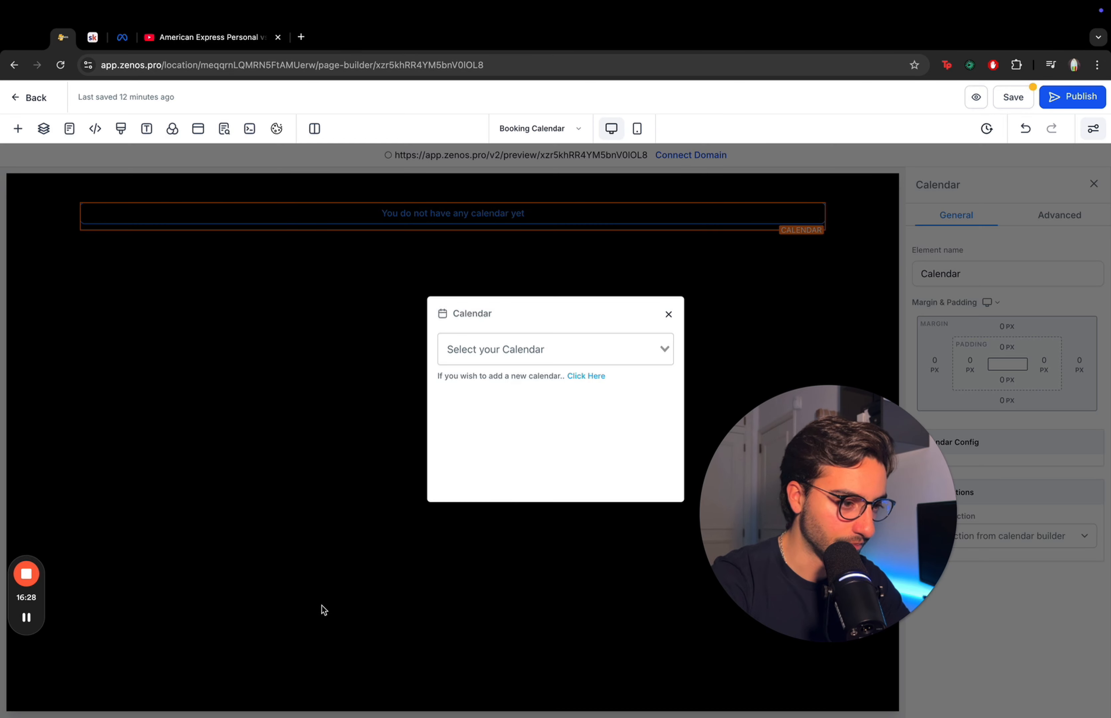
{"action": "left_click", "coordinate": [596, 340]}
{"action": "left_click", "coordinate": [561, 393]}
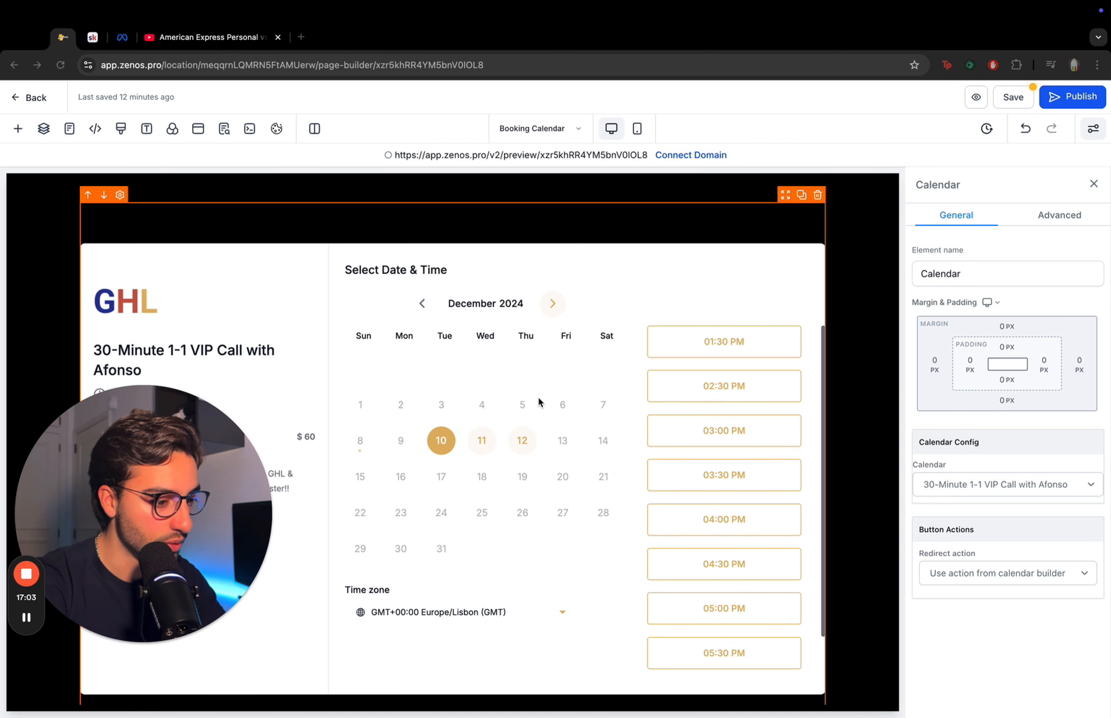
- Save the Booking Calendar page and switch to the mobile view
{"action": "left_click", "coordinate": [1013, 100]}
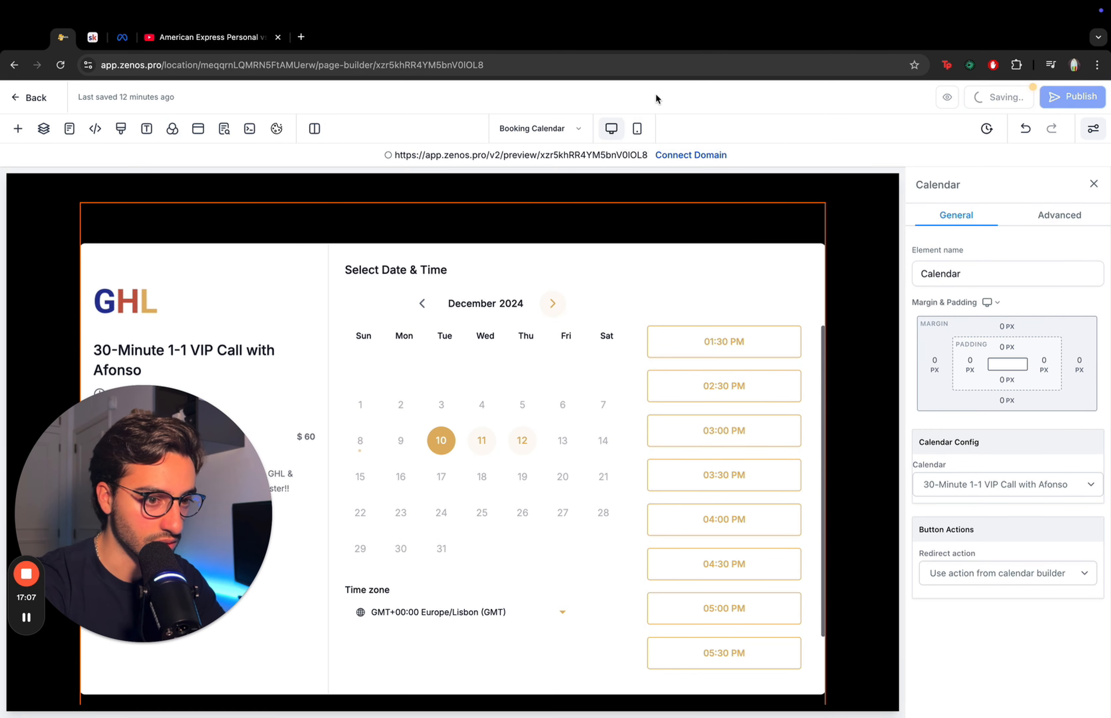
{"action": "left_click", "coordinate": [639, 129]}
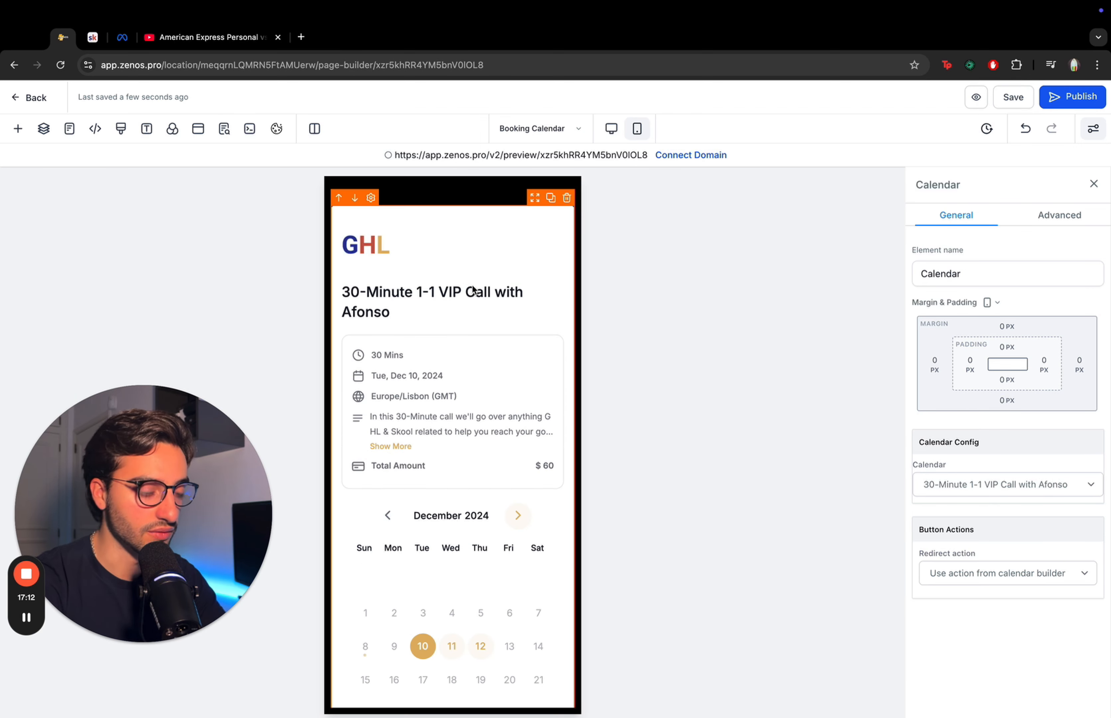
- Add an Image element below the calendar and move it above the calendar
{"action": "left_click", "coordinate": [611, 129]}
{"action": "scroll", "coordinate": [457, 409], "scroll_direction": "down", "scroll_amount": 4}
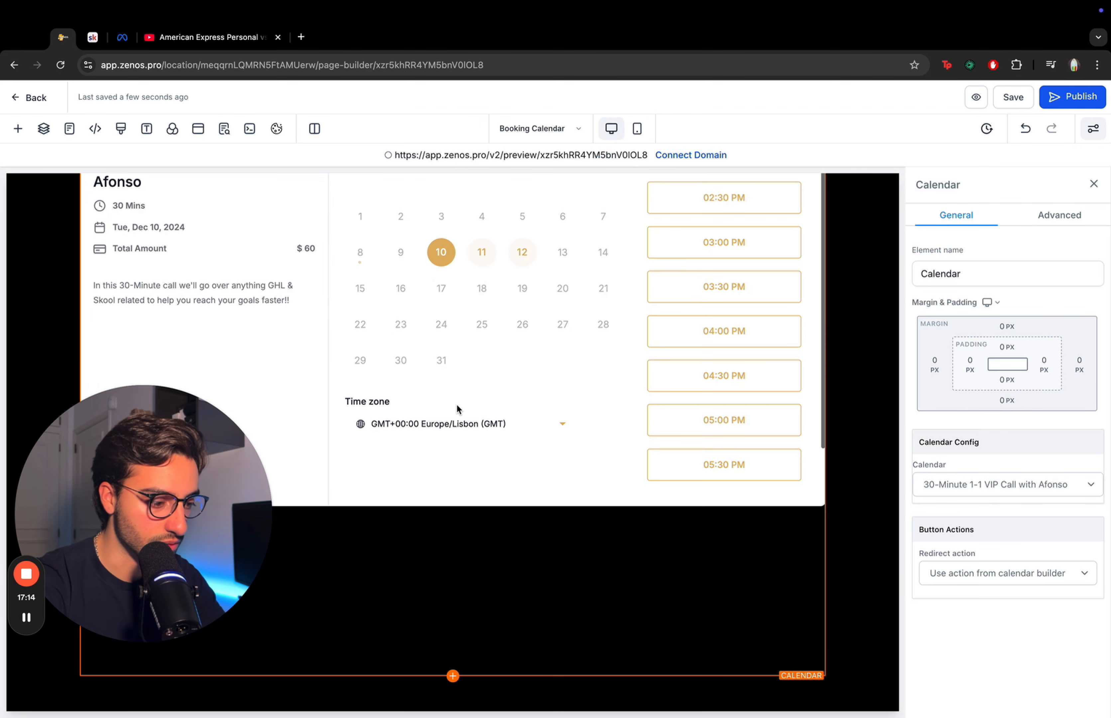
{"action": "left_click", "coordinate": [453, 676]}
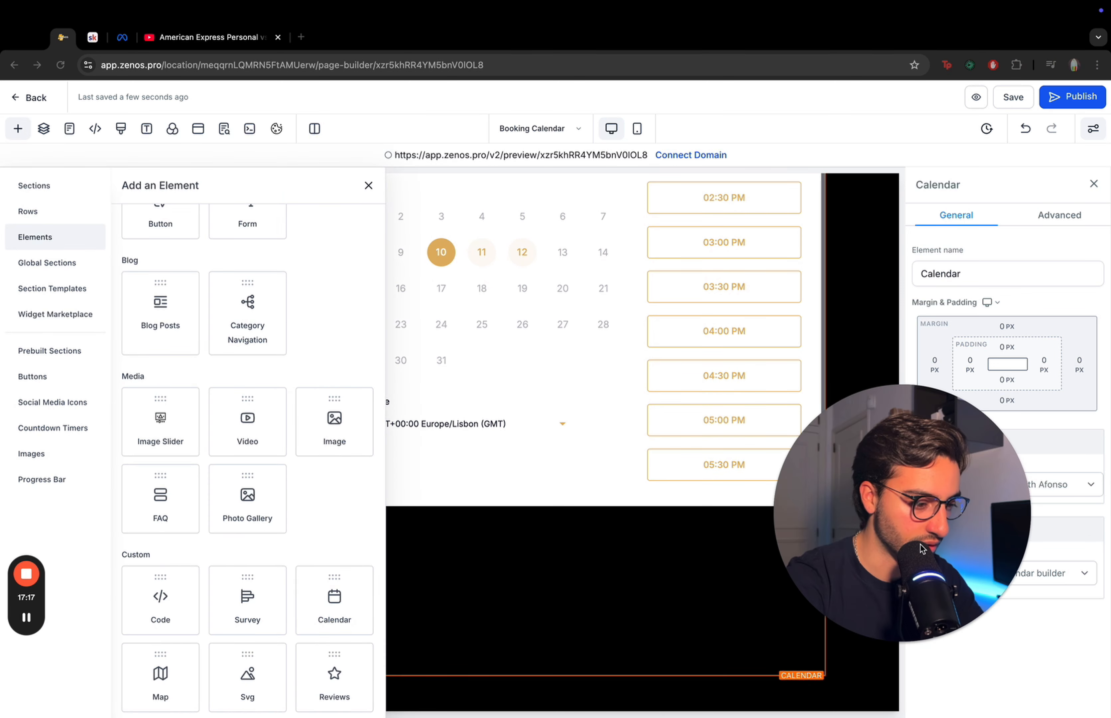
{"action": "left_click", "coordinate": [335, 437]}
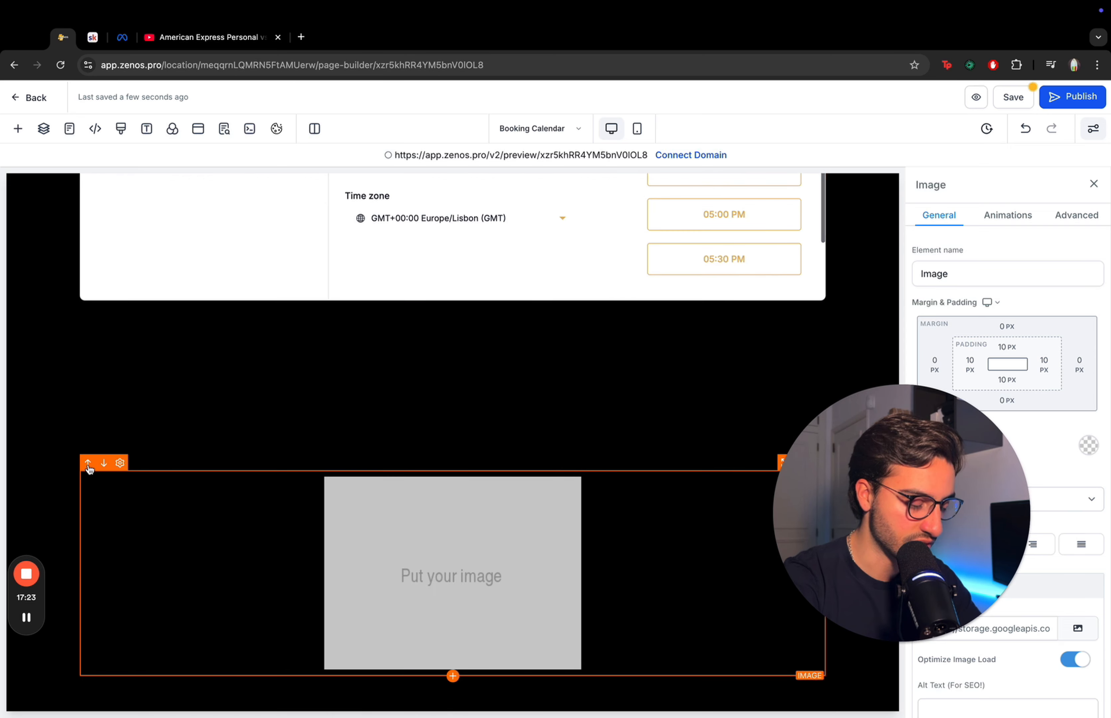
{"action": "left_click", "coordinate": [88, 464]}
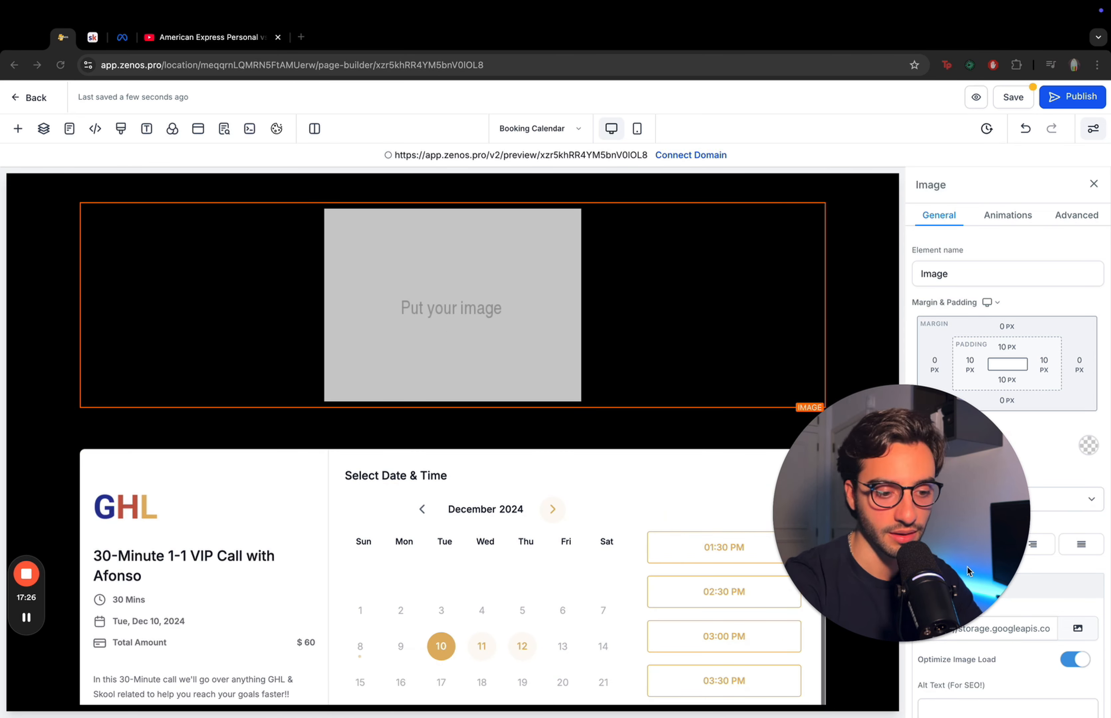
- Choose the logo image from media storage and set the image height to 150 px
{"action": "left_click", "coordinate": [1079, 629]}
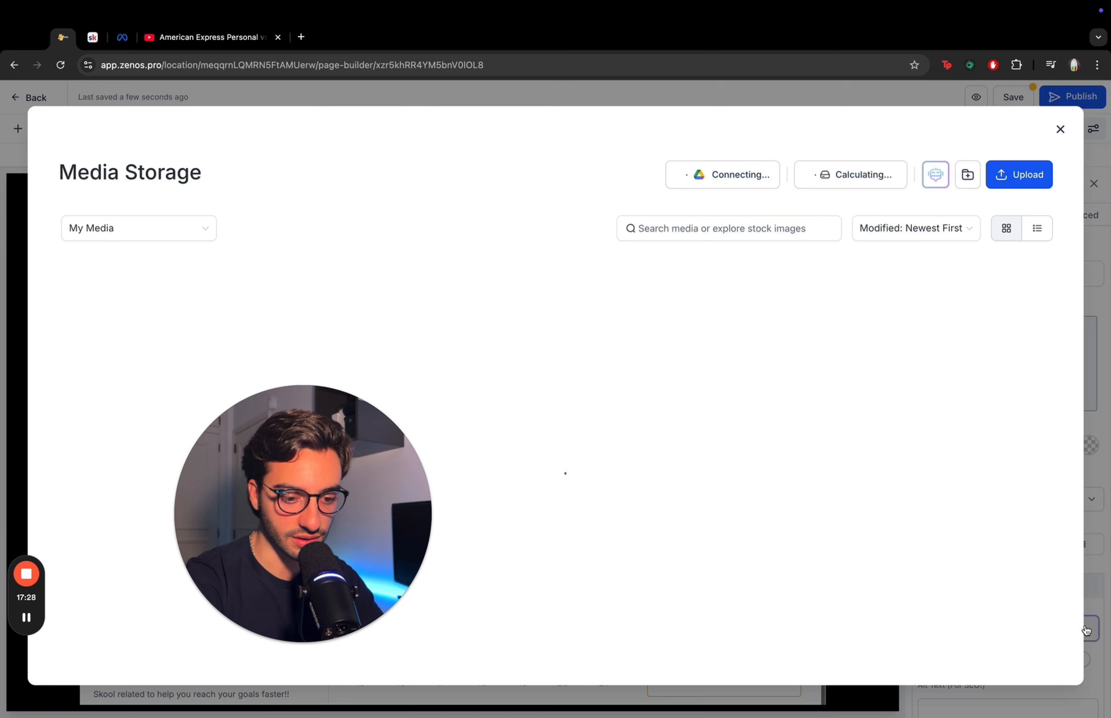
{"action": "left_click", "coordinate": [363, 476]}
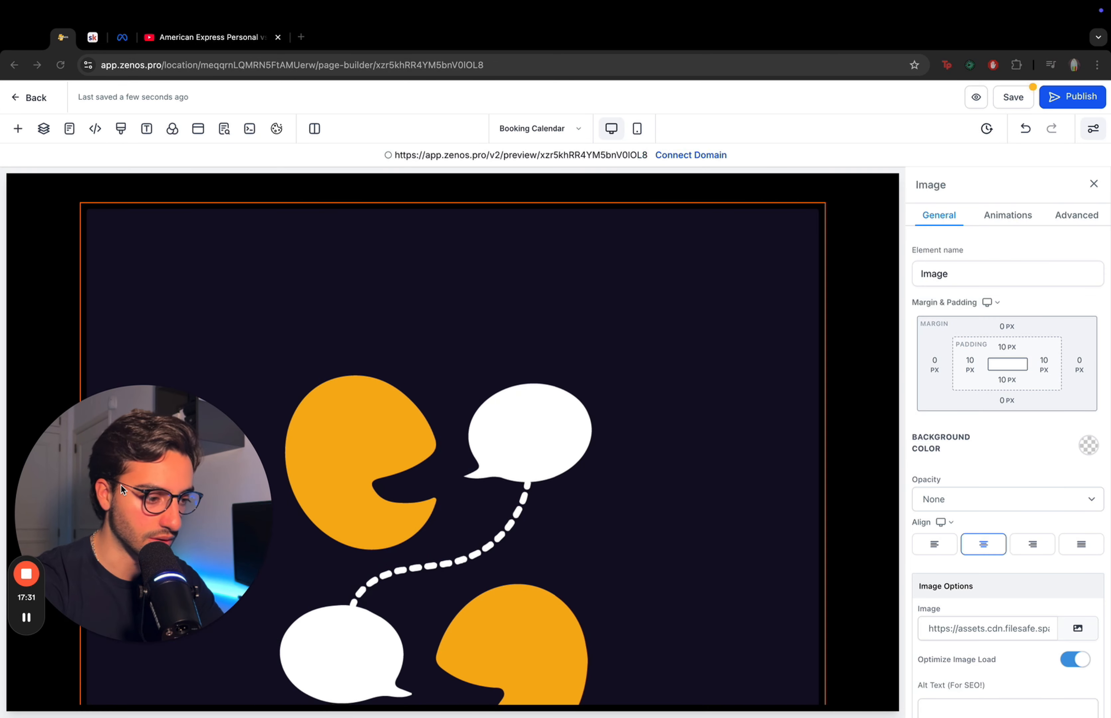
{"action": "scroll", "coordinate": [969, 462], "scroll_direction": "down", "scroll_amount": 5}
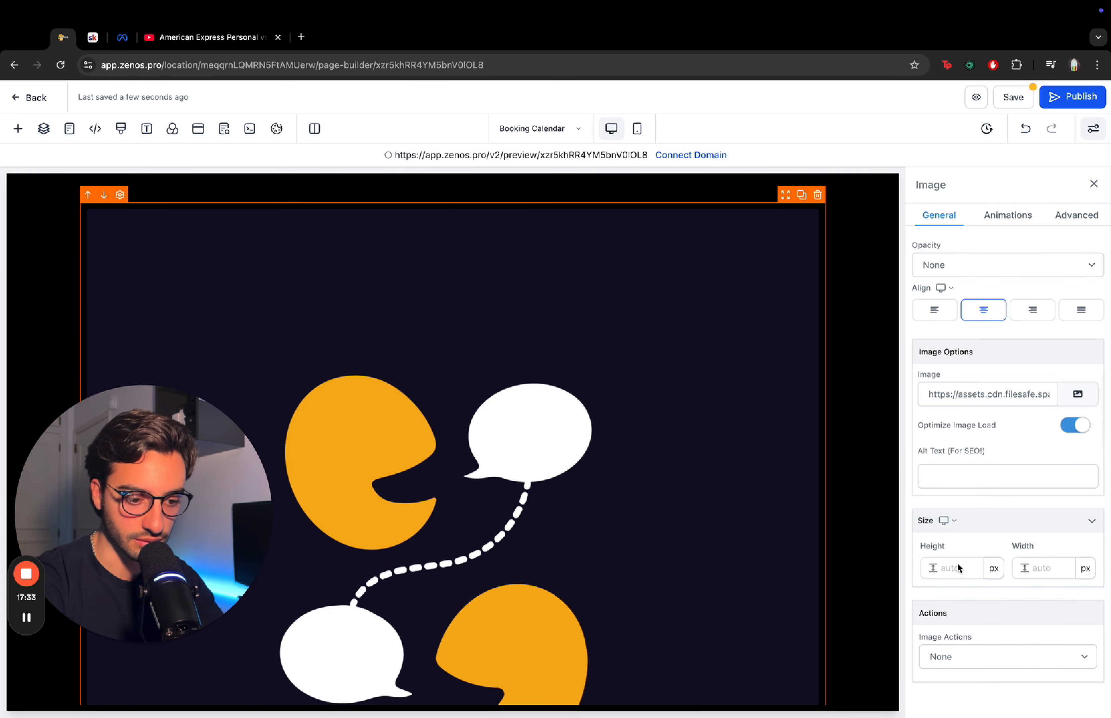
{"action": "left_click", "coordinate": [953, 568]}
{"action": "type", "text": "150"}
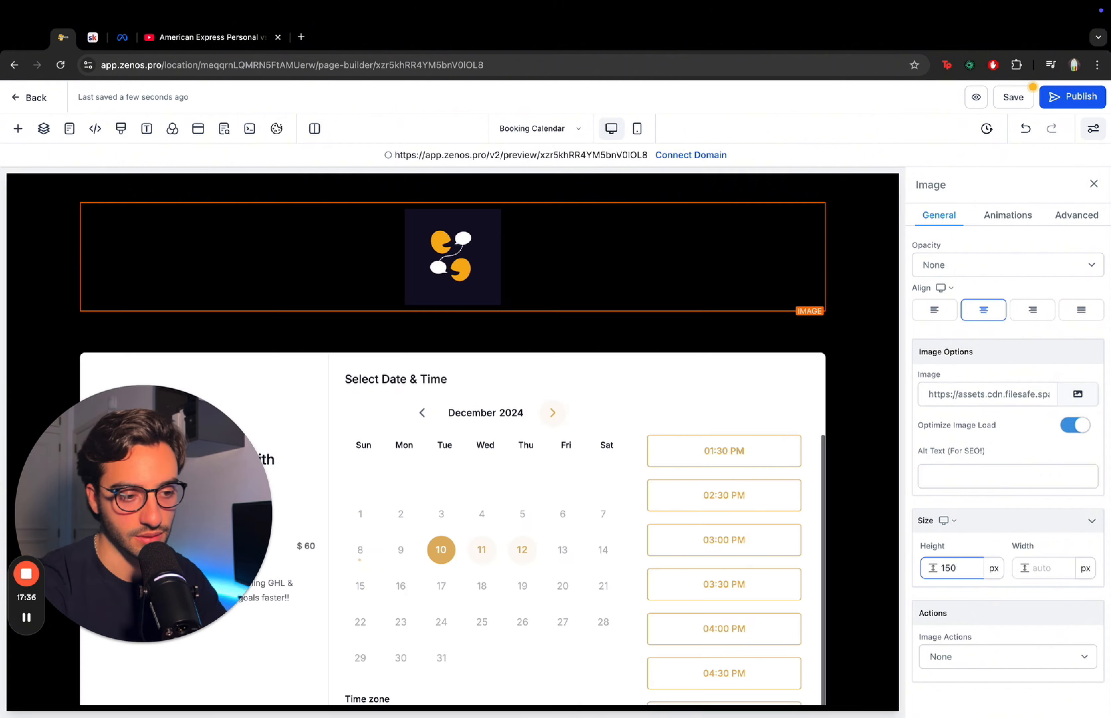
{"action": "left_click", "coordinate": [855, 229]}
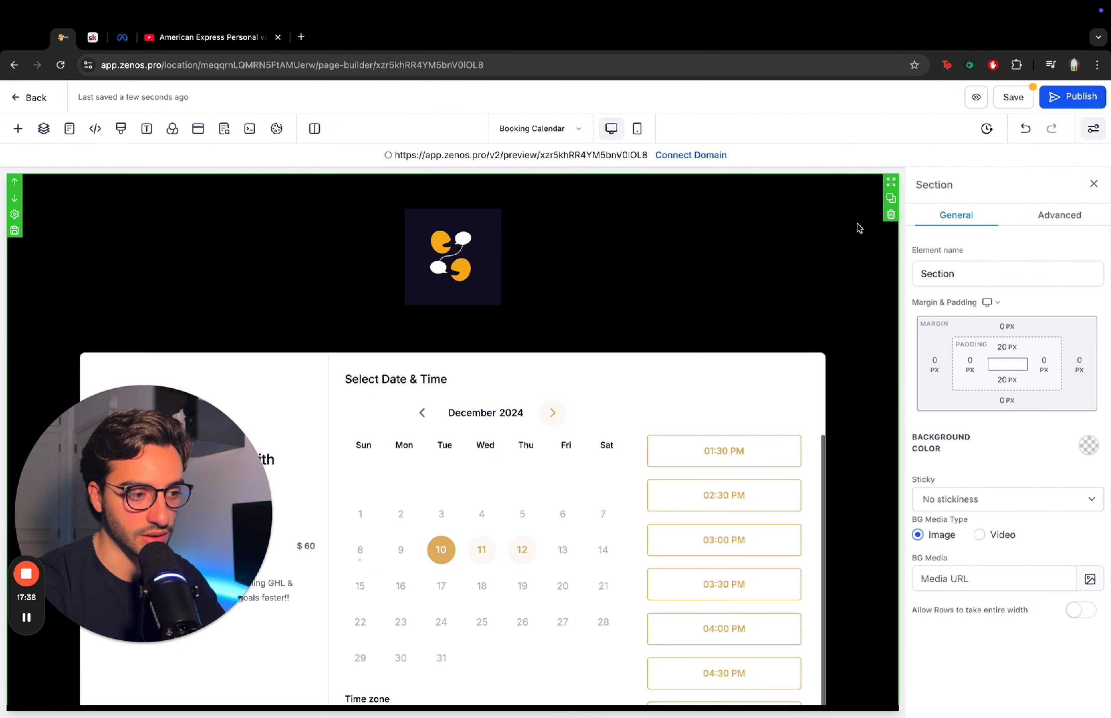
- In mobile view, set the top padding of the section and the image to 0 px and save the page
{"action": "left_click", "coordinate": [638, 129]}
{"action": "left_click", "coordinate": [542, 245]}
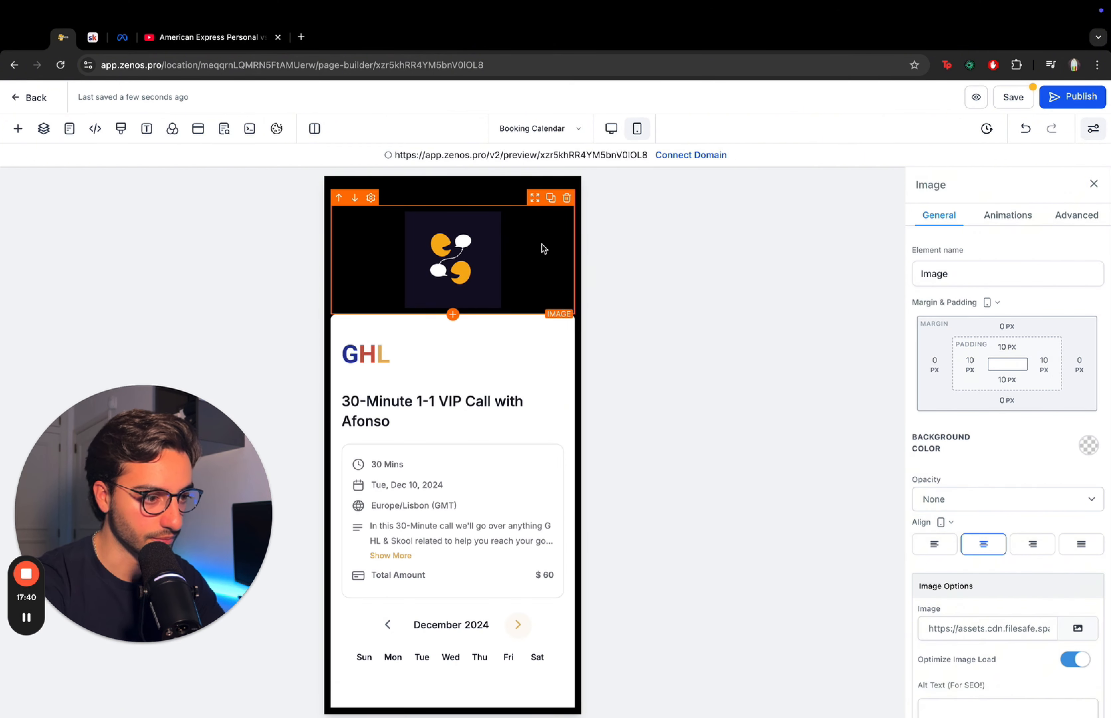
{"action": "left_click", "coordinate": [500, 187]}
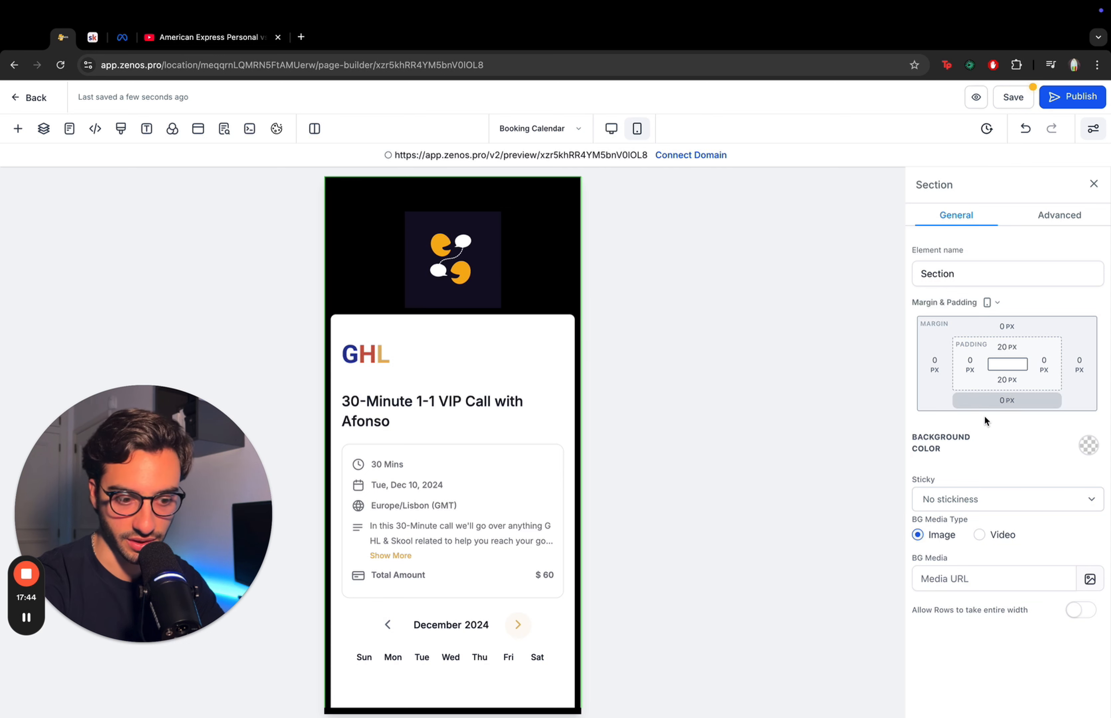
{"action": "left_click", "coordinate": [1012, 348]}
{"action": "left_click", "coordinate": [940, 411]}
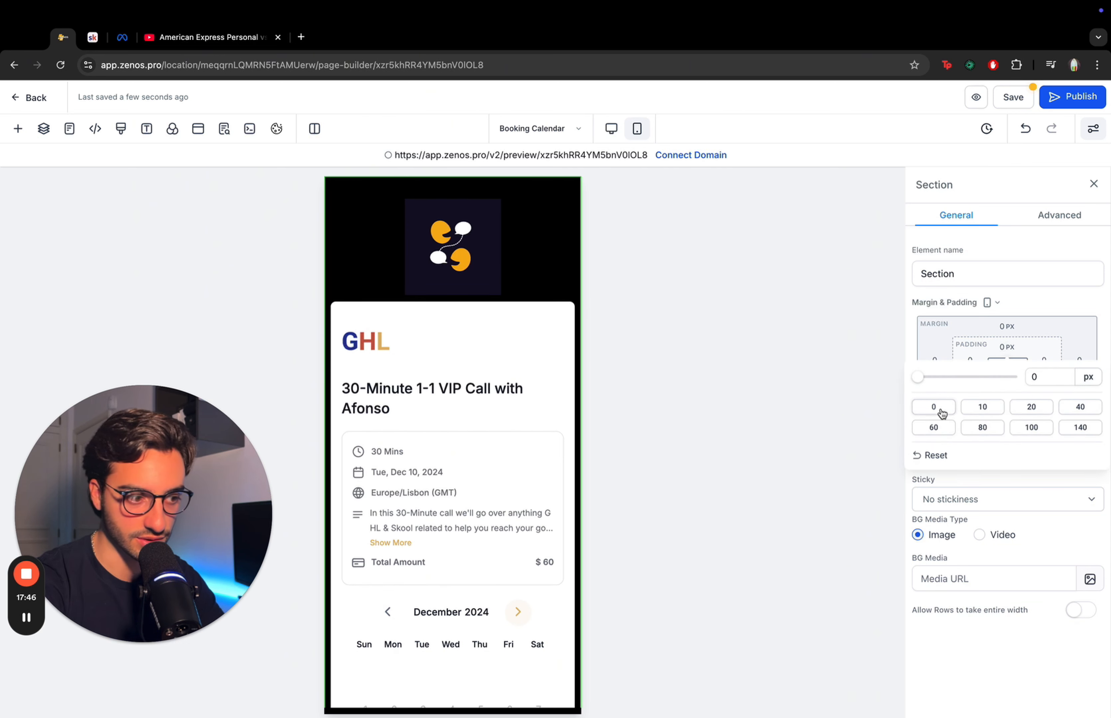
{"action": "left_click", "coordinate": [487, 193]}
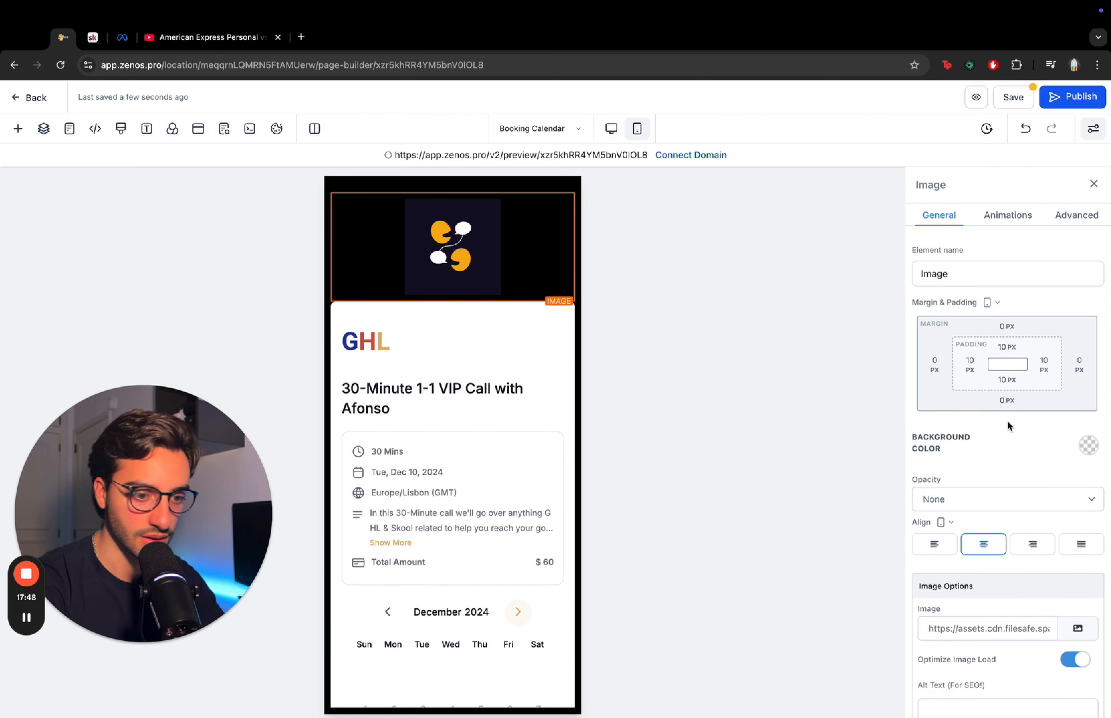
{"action": "left_click", "coordinate": [998, 347]}
{"action": "left_click", "coordinate": [932, 408]}
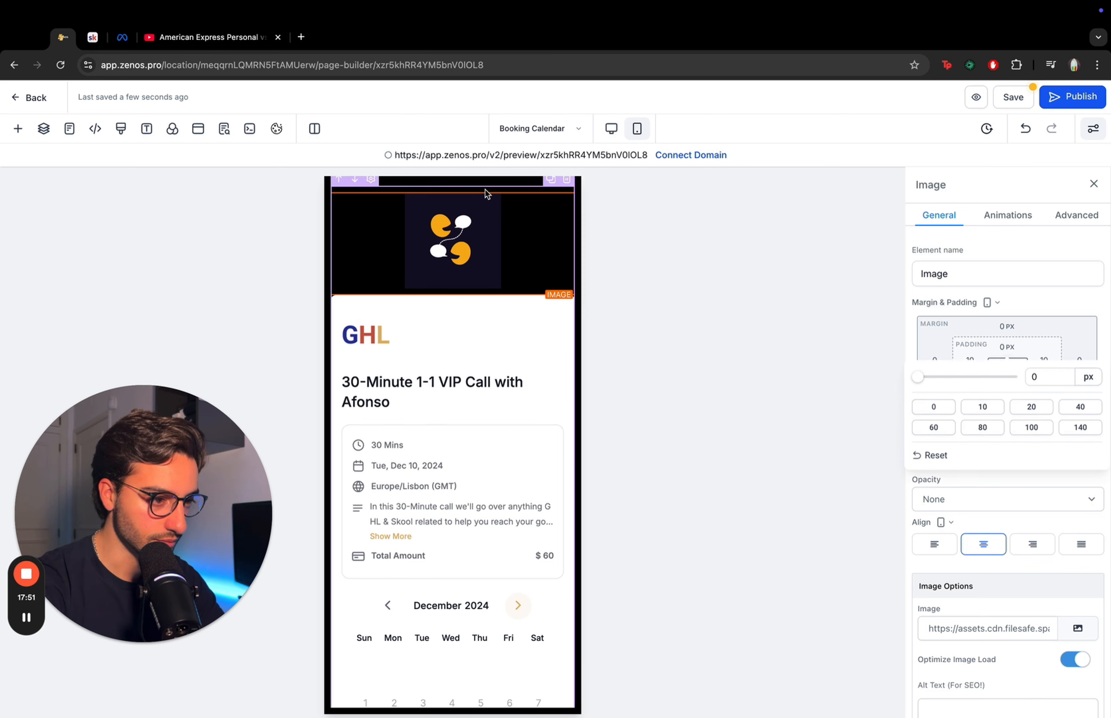
{"action": "left_click", "coordinate": [484, 189]}
{"action": "left_click", "coordinate": [1001, 347]}
{"action": "left_click", "coordinate": [933, 406]}
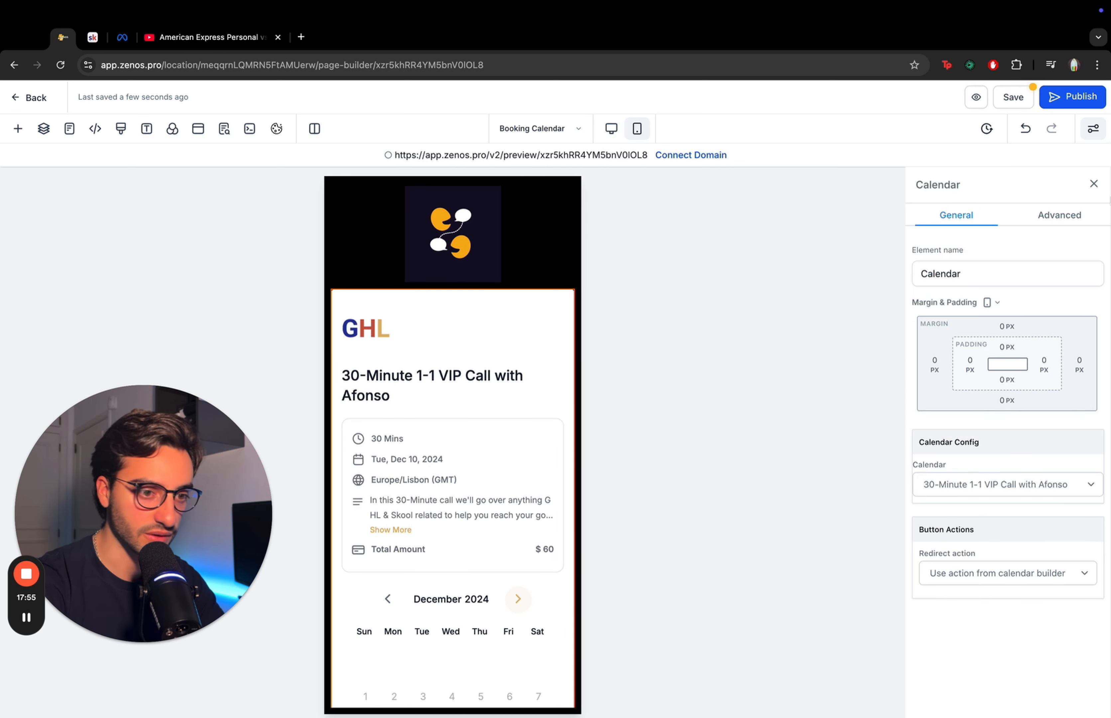
{"action": "left_click", "coordinate": [1022, 98]}
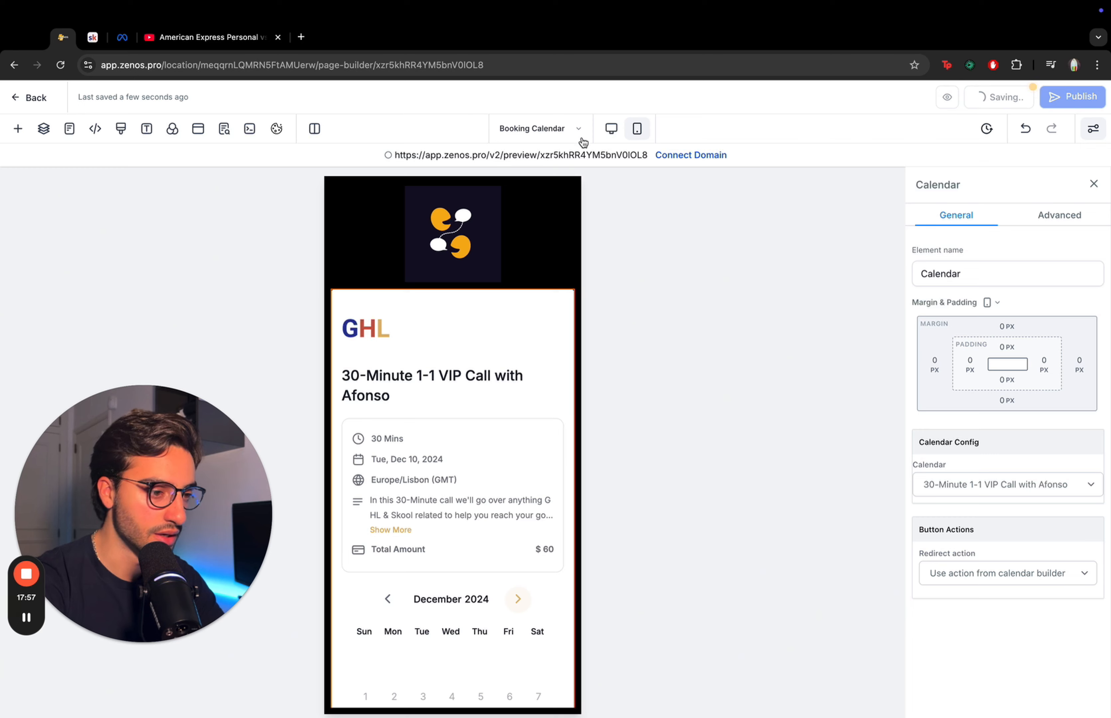
- Set the calendar's redirect action to Go to Next step and save the page
{"action": "left_click", "coordinate": [608, 129]}
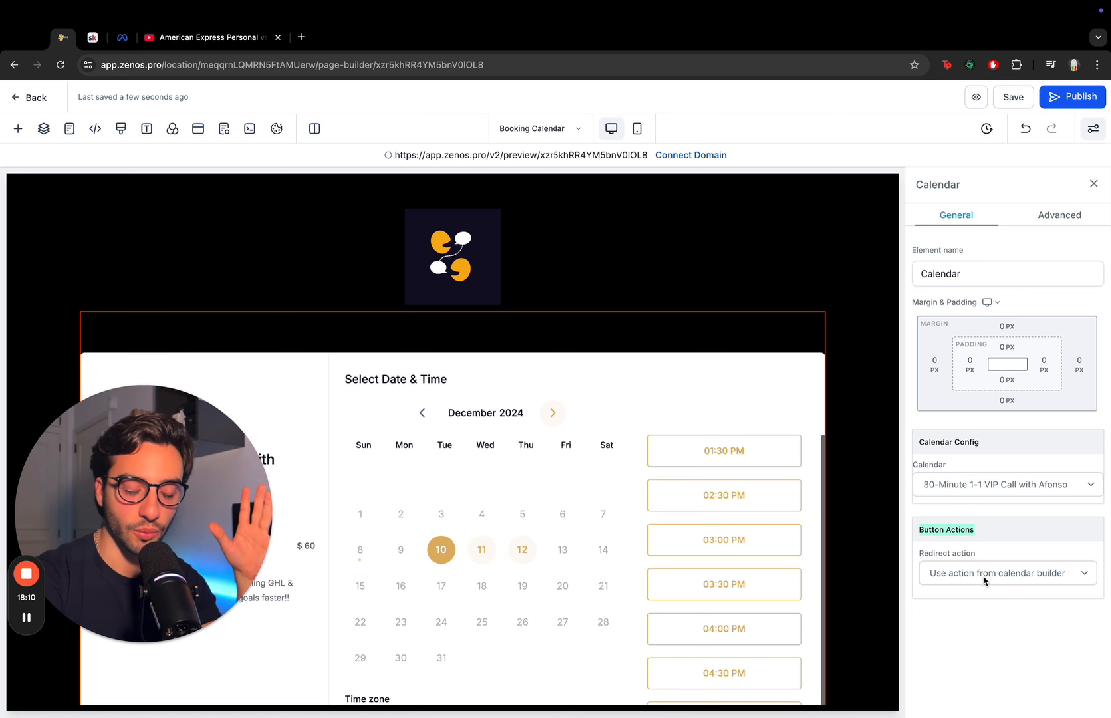
{"action": "left_click", "coordinate": [983, 575]}
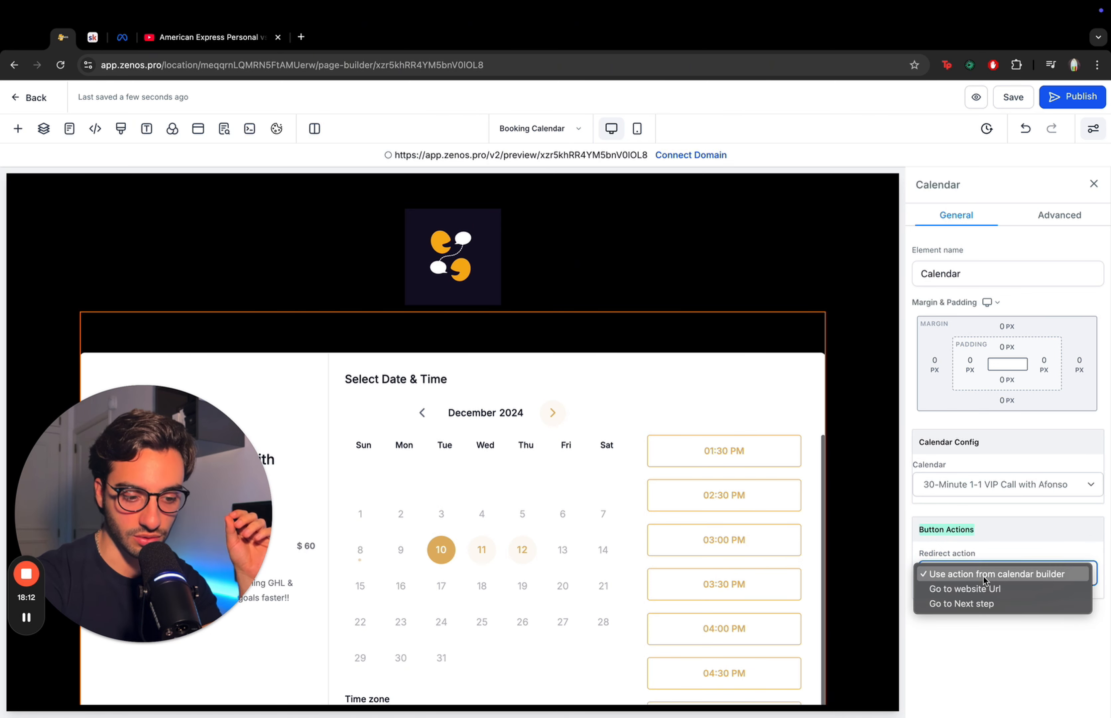
{"action": "left_click", "coordinate": [986, 604]}
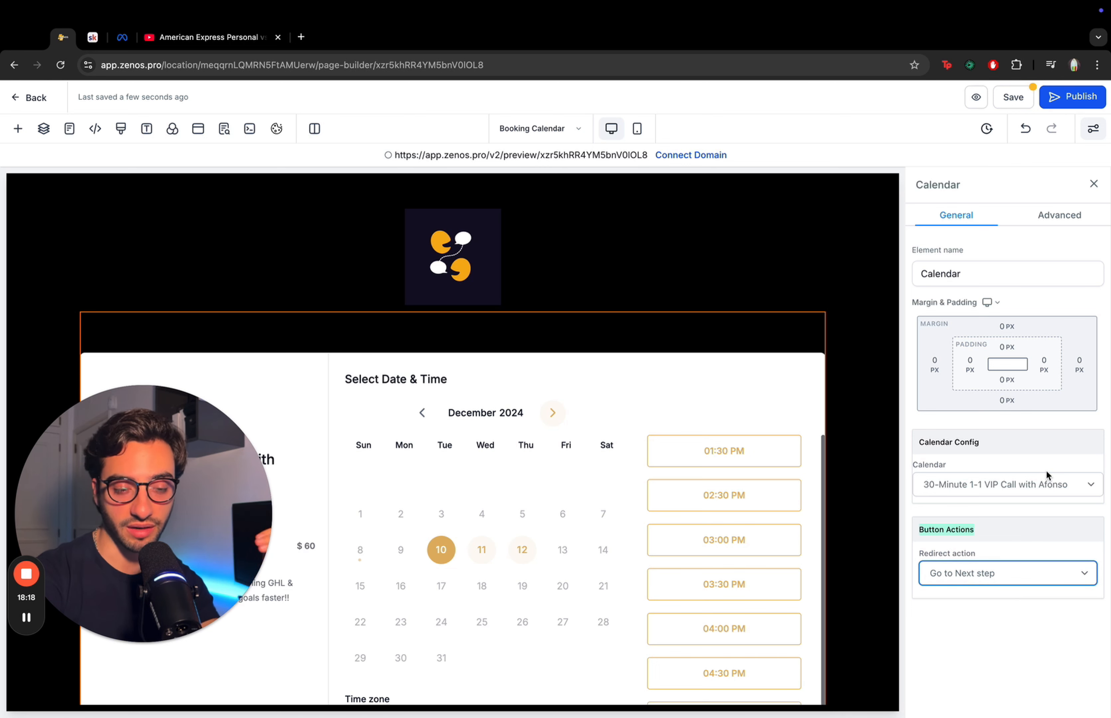
{"action": "left_click", "coordinate": [1009, 574]}
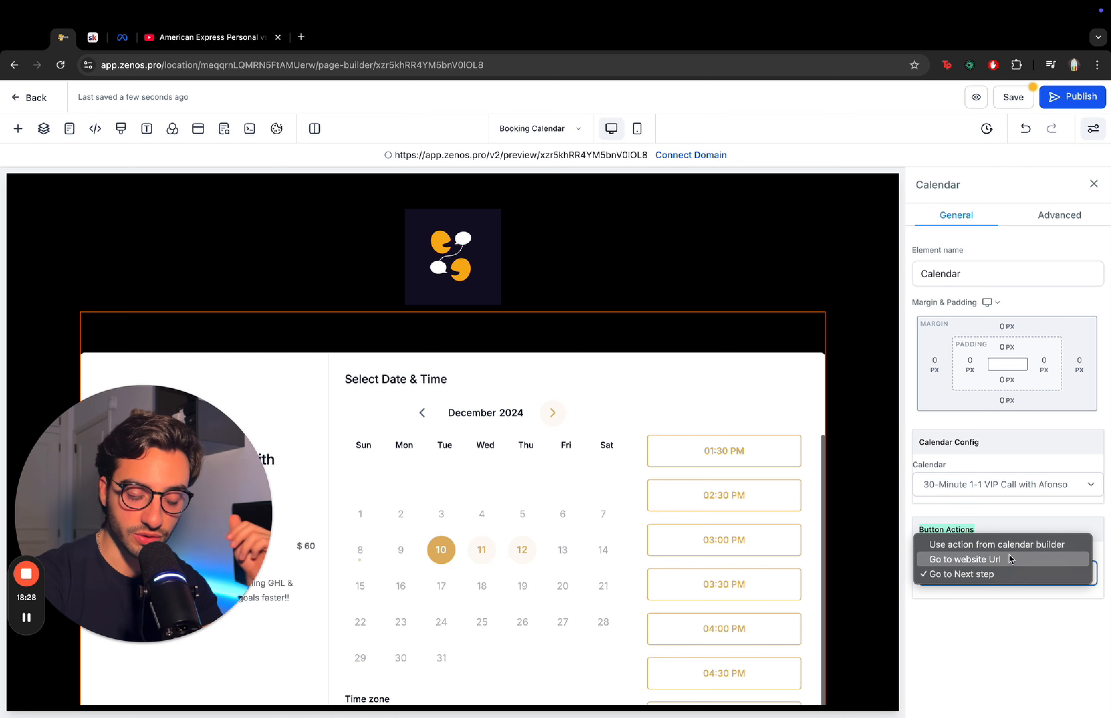
{"action": "left_click", "coordinate": [1033, 545]}
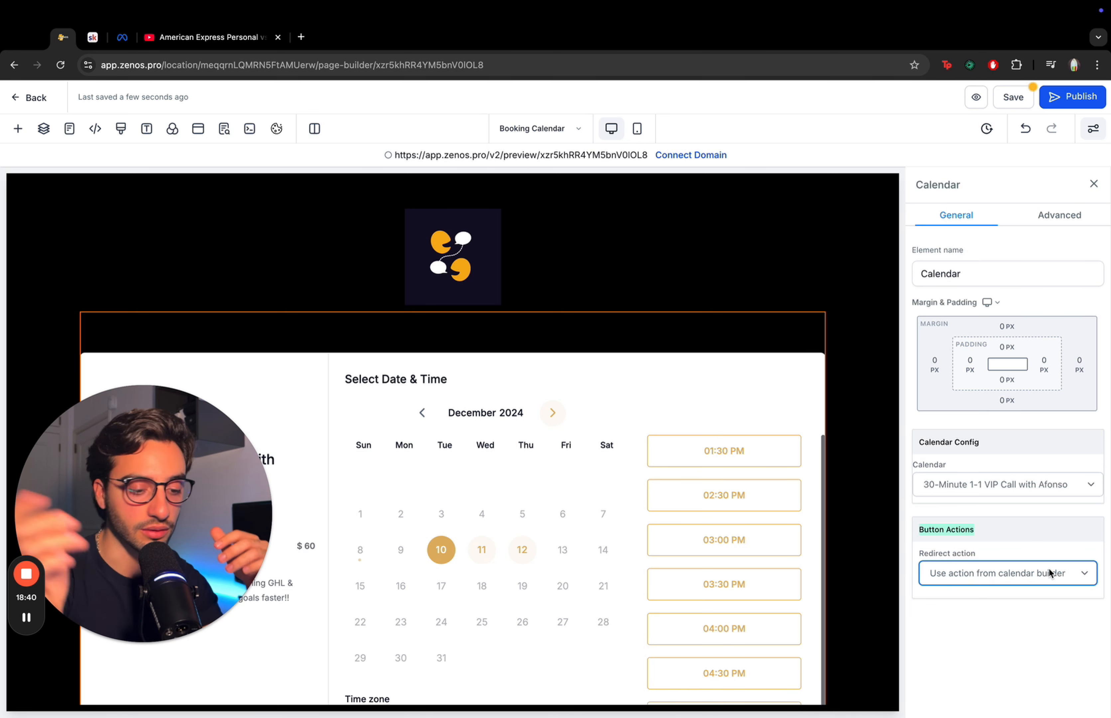
{"action": "left_click", "coordinate": [1050, 571]}
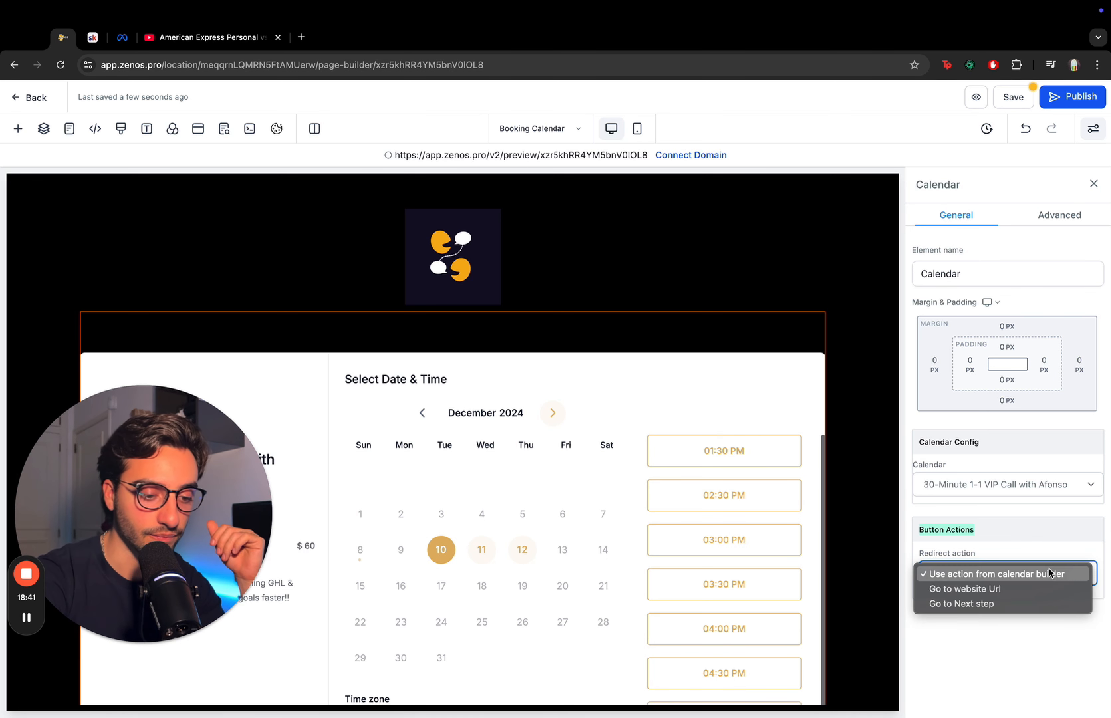
{"action": "left_click", "coordinate": [978, 609]}
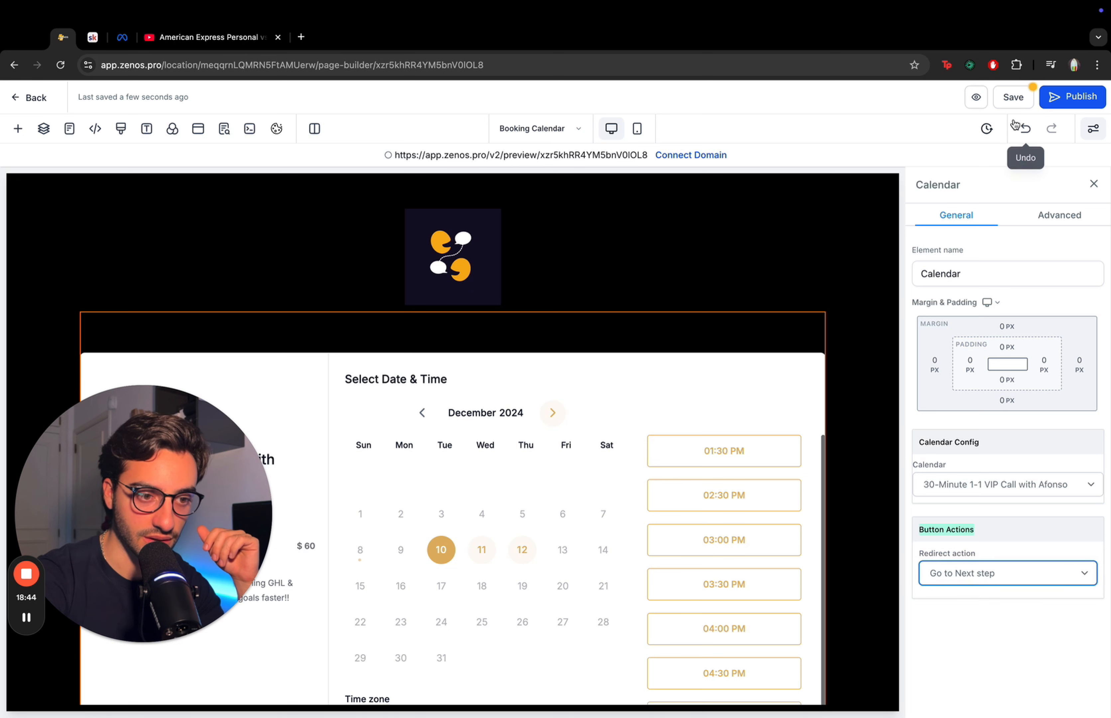
{"action": "left_click", "coordinate": [1010, 98]}
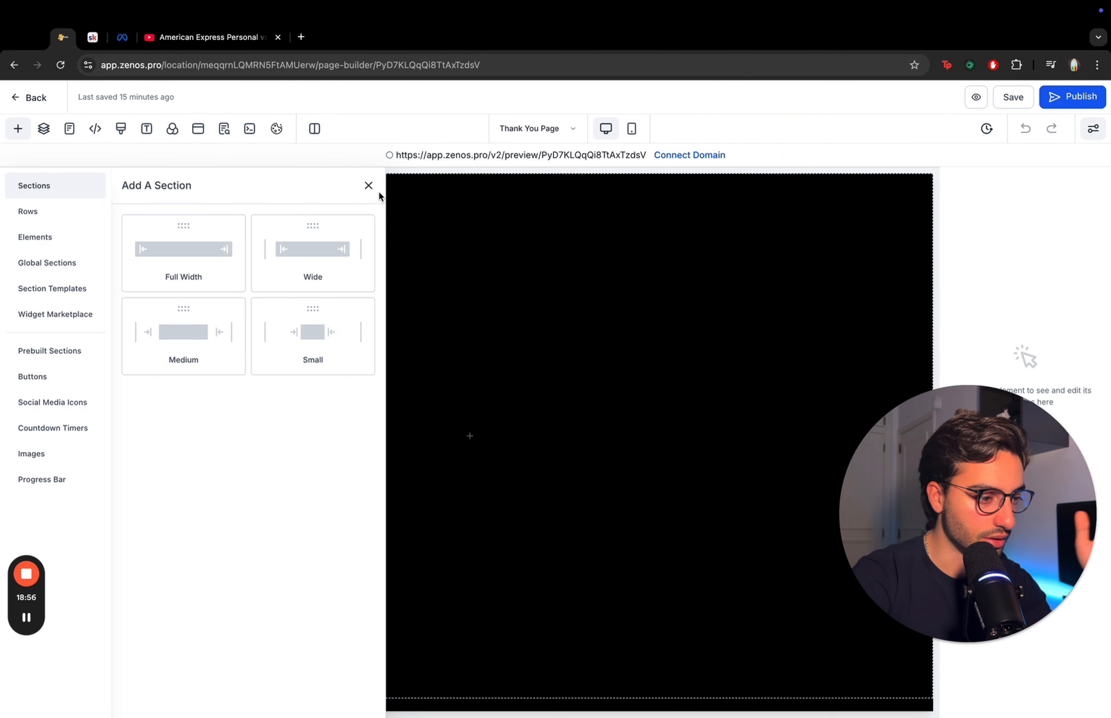
- On the Thank You Page, add a full-width section with a one-column row
{"action": "left_click", "coordinate": [368, 186]}
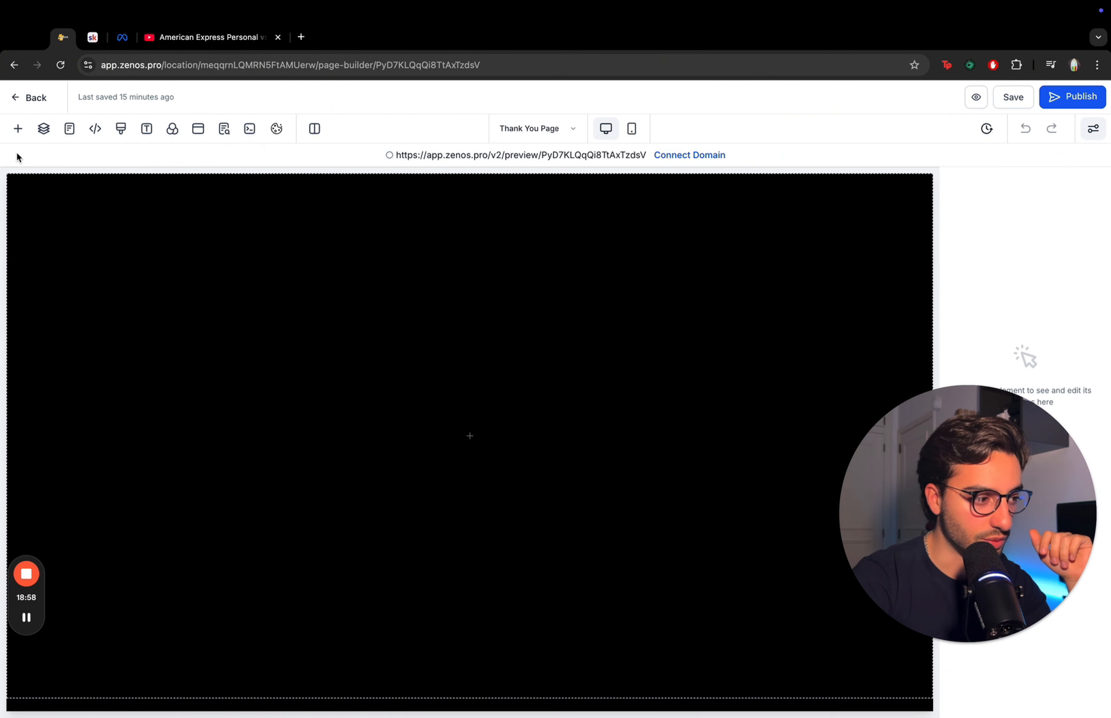
{"action": "left_click", "coordinate": [18, 129]}
{"action": "left_click", "coordinate": [163, 243]}
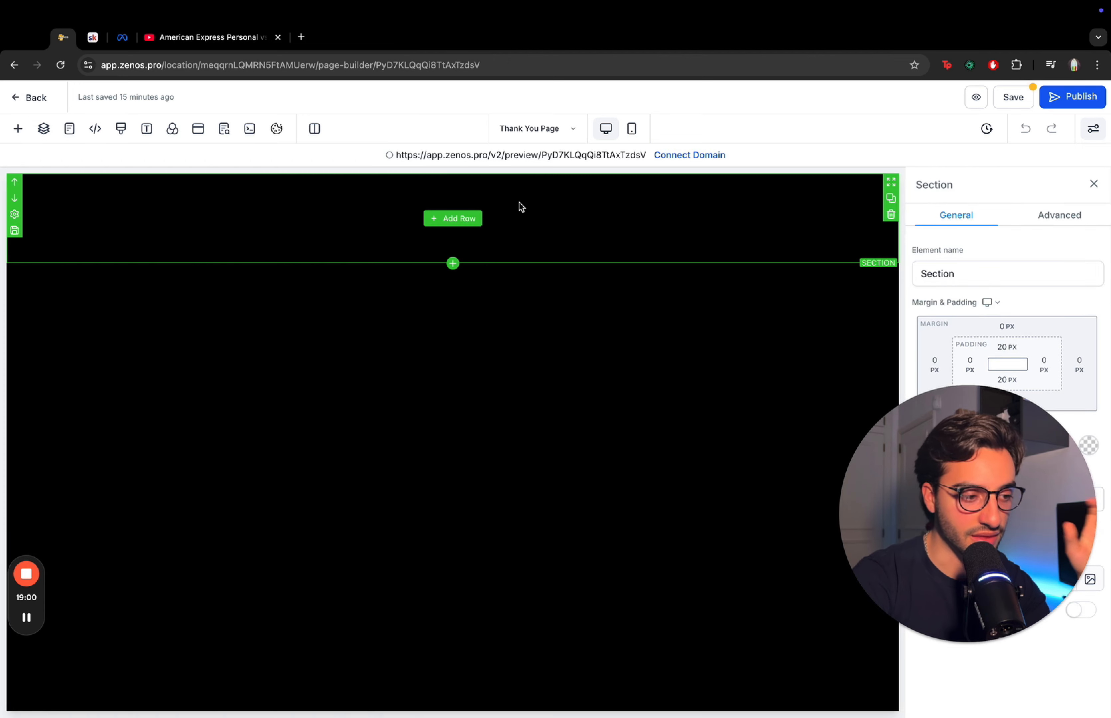
{"action": "left_click", "coordinate": [453, 218]}
{"action": "left_click", "coordinate": [192, 264]}
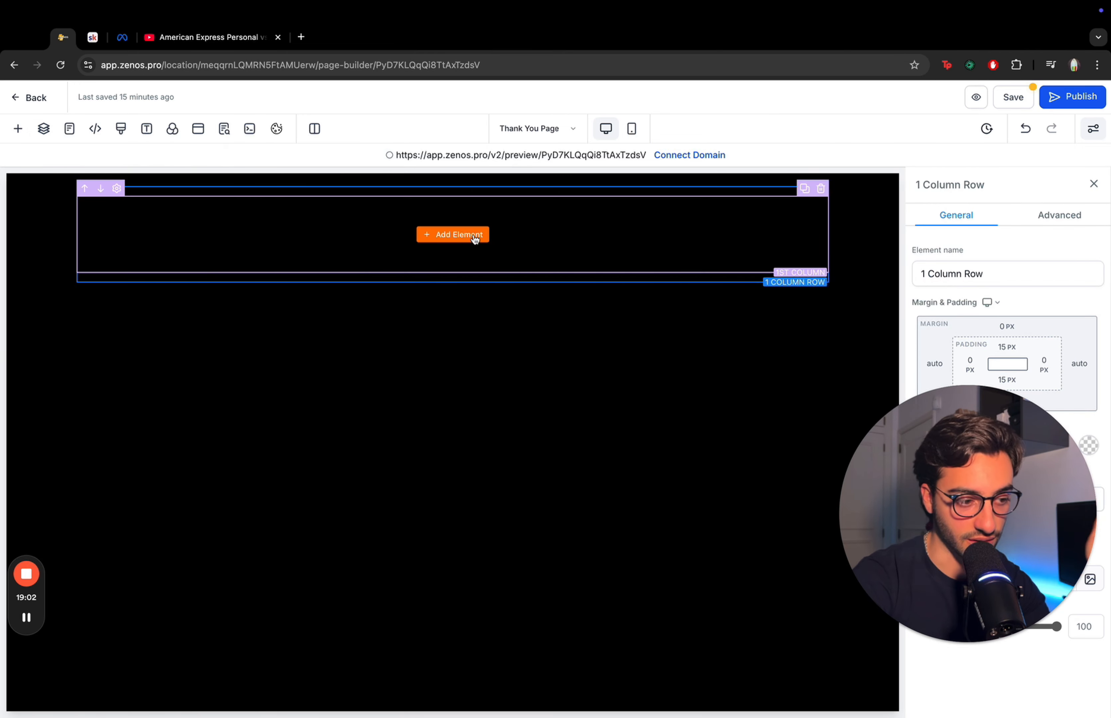
- Add a white Headline reading "Thank you, your call is now booked!" to the row
{"action": "left_click", "coordinate": [474, 239]}
{"action": "left_click", "coordinate": [161, 295]}
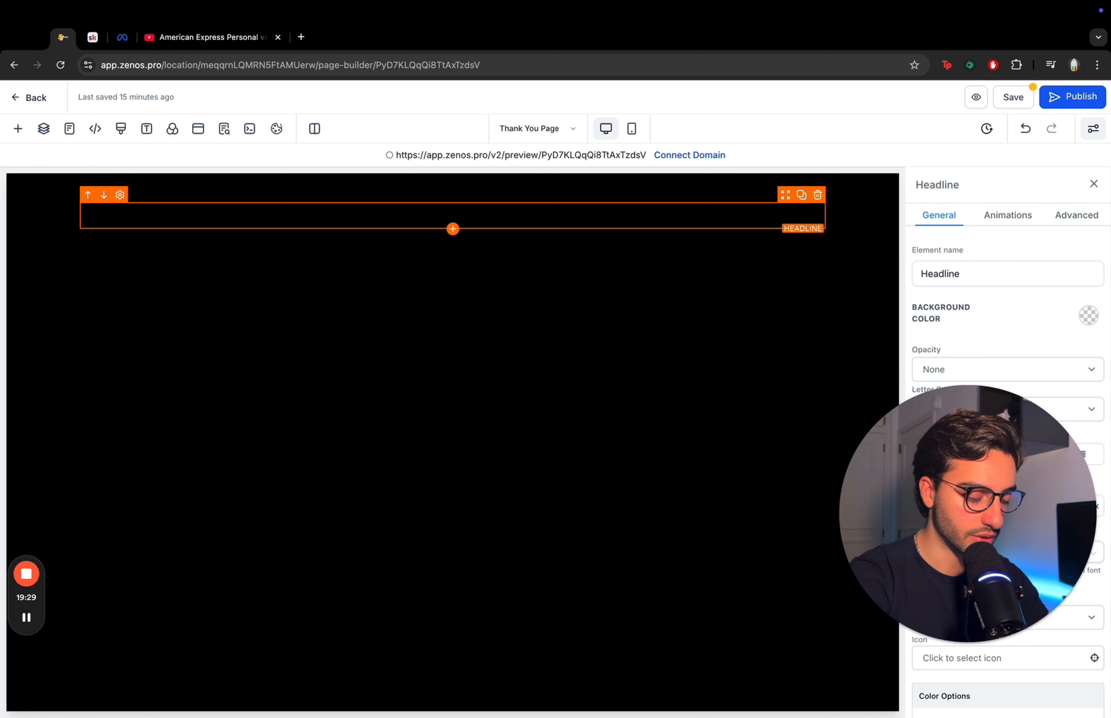
{"action": "scroll", "coordinate": [997, 386], "scroll_direction": "down", "scroll_amount": 3}
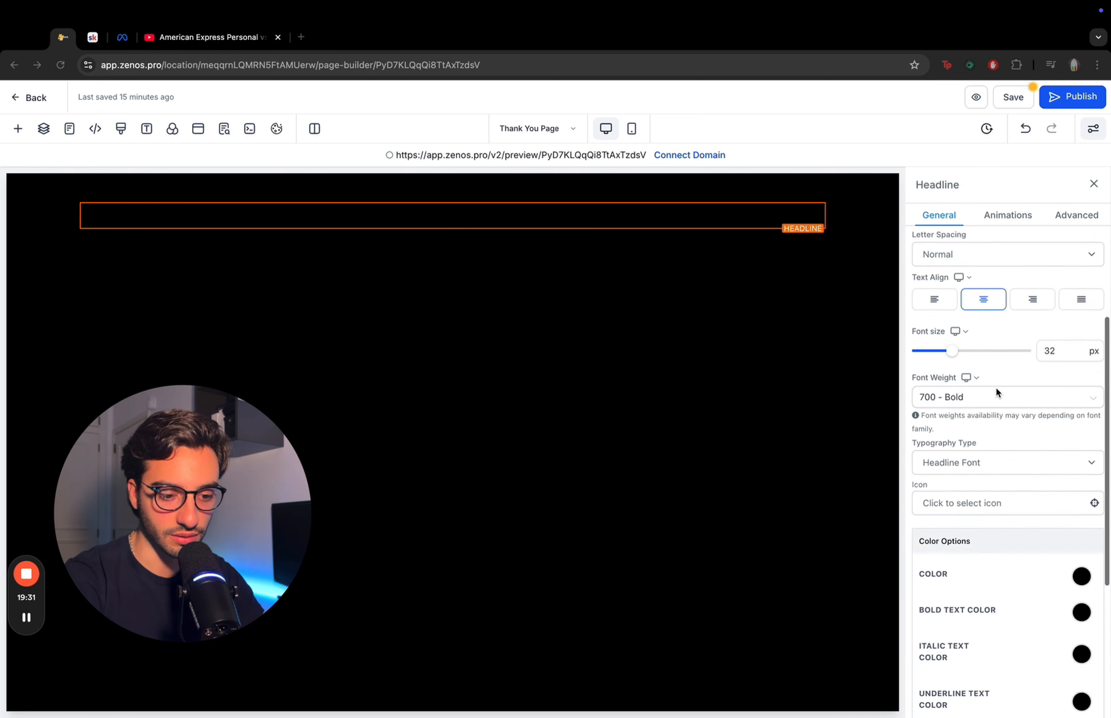
{"action": "scroll", "coordinate": [996, 388], "scroll_direction": "down", "scroll_amount": 3}
{"action": "left_click", "coordinate": [1081, 375]}
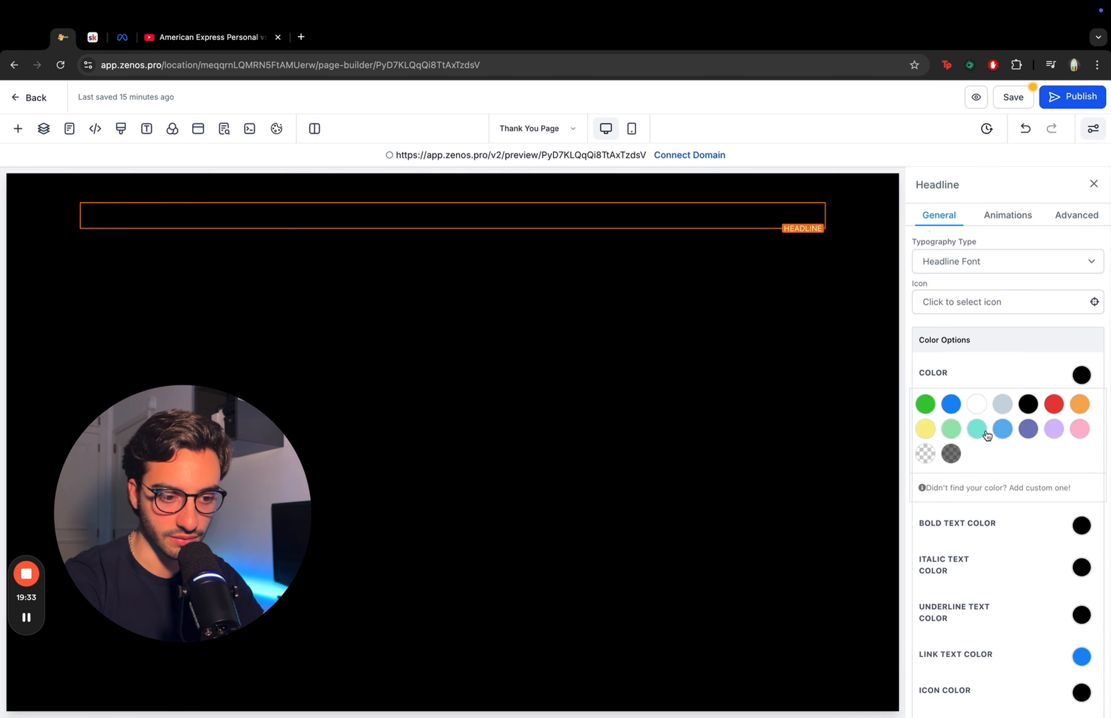
{"action": "left_click", "coordinate": [977, 404]}
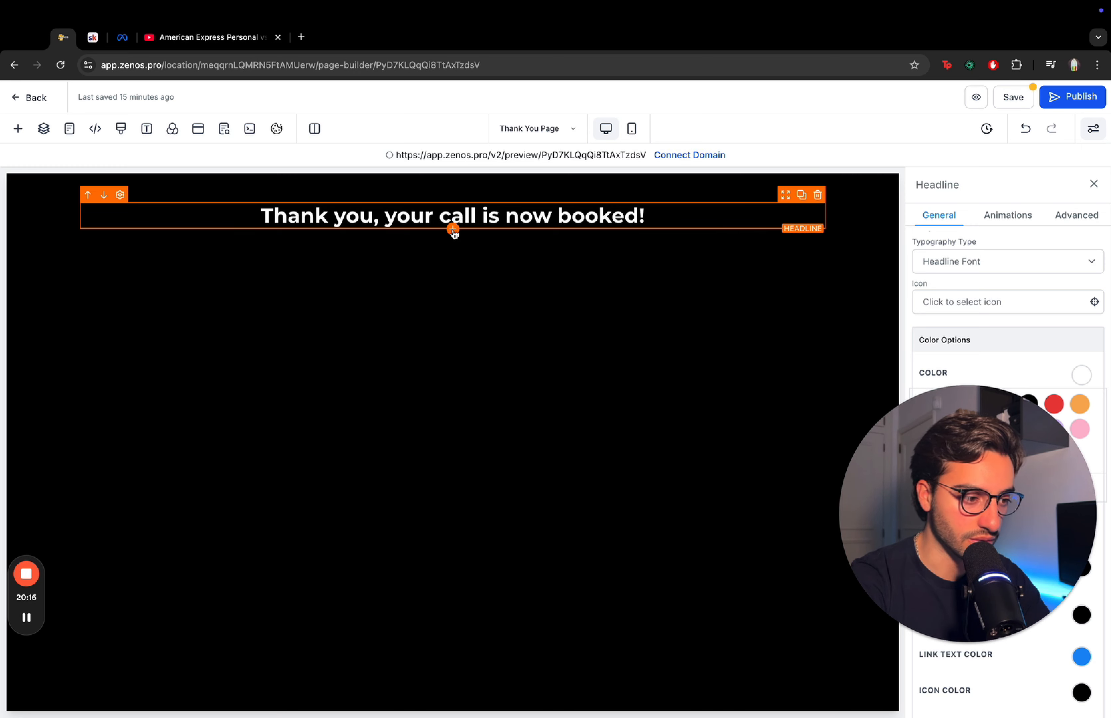
- Add a Video element below the headline and save the page
{"action": "left_click", "coordinate": [453, 230]}
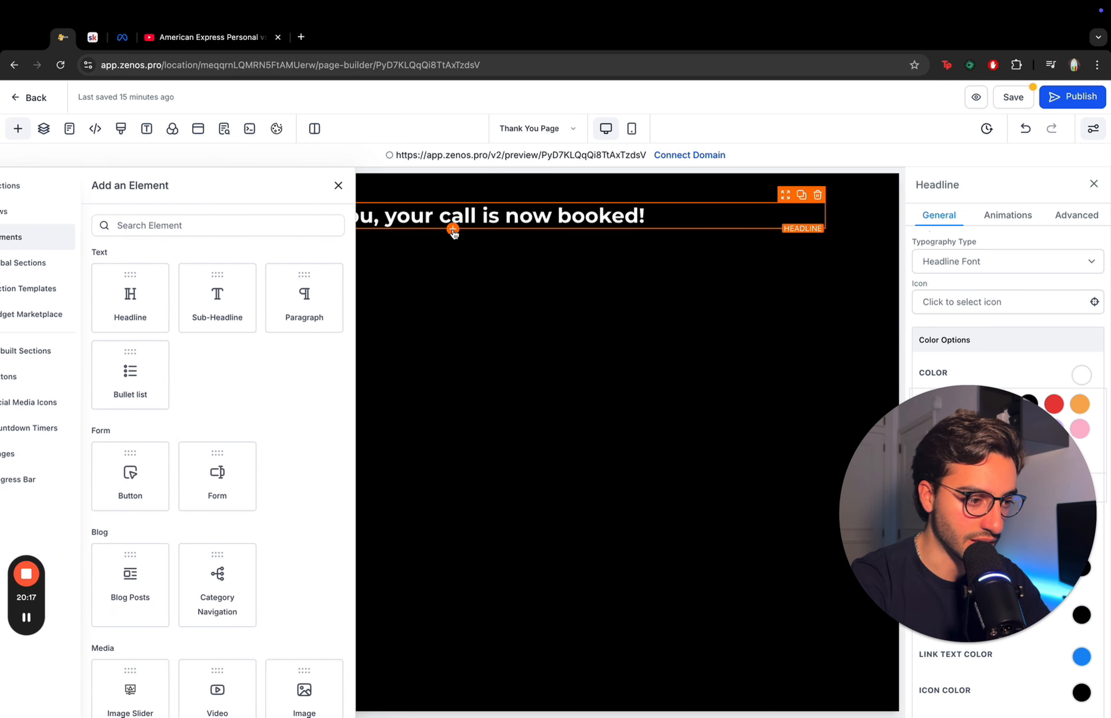
{"action": "scroll", "coordinate": [255, 533], "scroll_direction": "down", "scroll_amount": 4}
{"action": "left_click", "coordinate": [264, 473]}
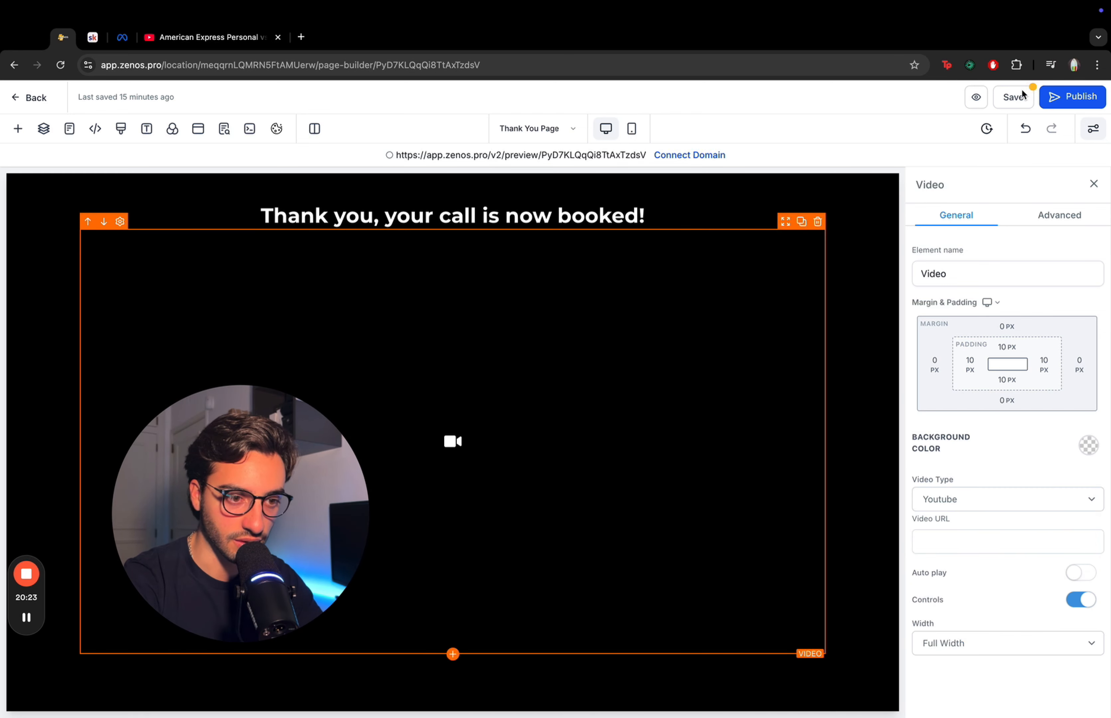
{"action": "left_click", "coordinate": [1014, 98]}
- In mobile view, set the headline's font size to 25 px
{"action": "left_click", "coordinate": [631, 131]}
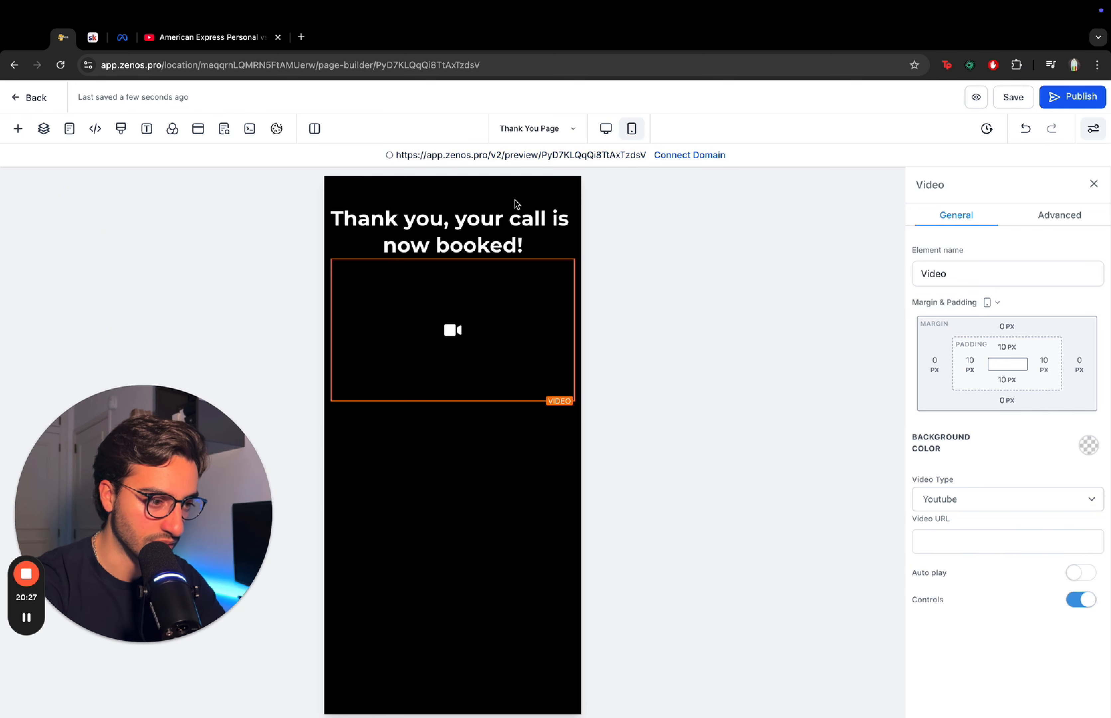
{"action": "left_click", "coordinate": [503, 245]}
{"action": "scroll", "coordinate": [990, 439], "scroll_direction": "down", "scroll_amount": 2}
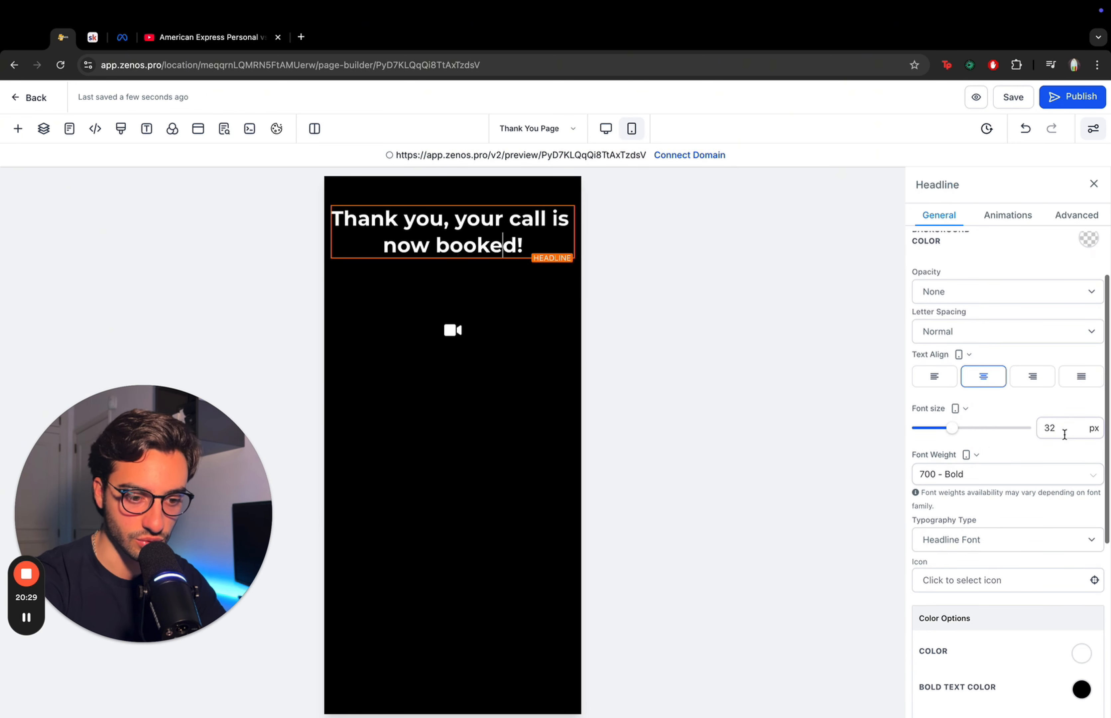
{"action": "double_click", "coordinate": [1067, 429]}
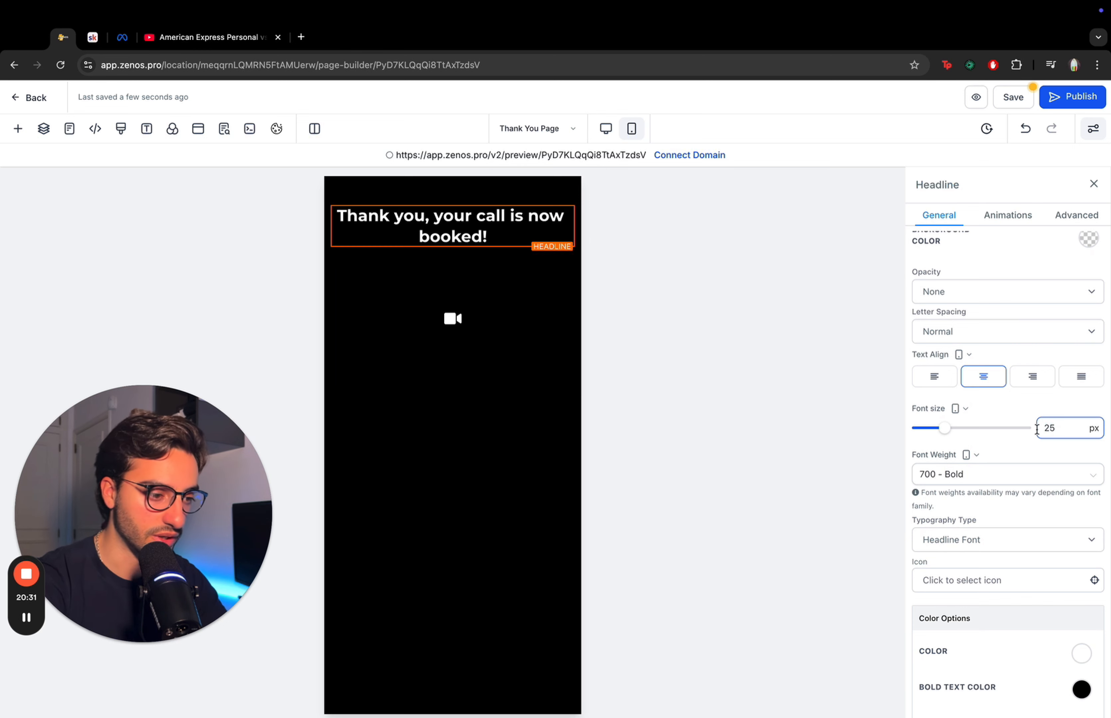
- In mobile view, adjust the section's top padding and save the Thank You page
{"action": "left_click", "coordinate": [479, 194]}
{"action": "left_click", "coordinate": [477, 186]}
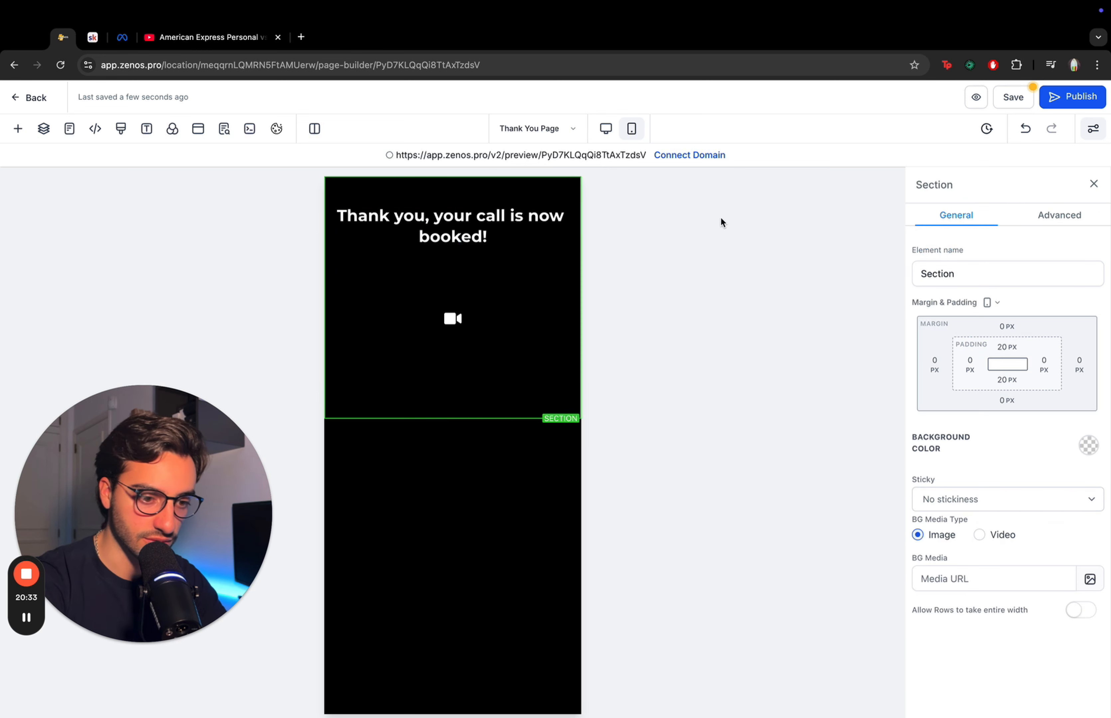
{"action": "left_click", "coordinate": [1003, 346]}
{"action": "left_click", "coordinate": [938, 407]}
{"action": "left_click", "coordinate": [500, 322]}
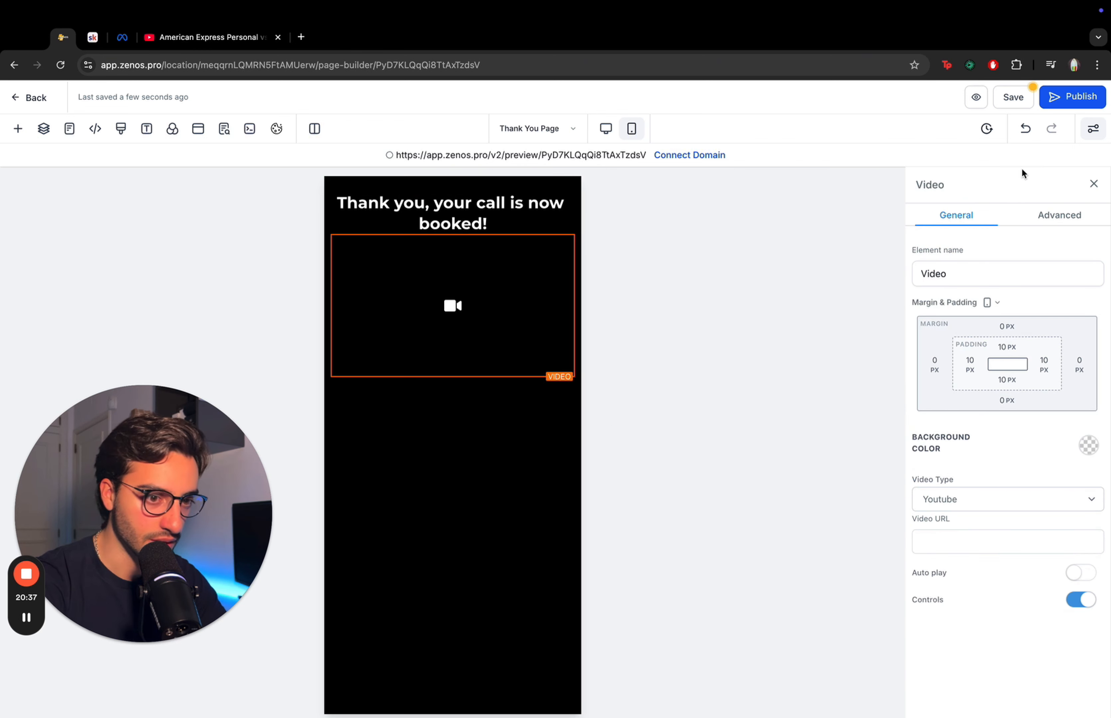
{"action": "left_click", "coordinate": [1012, 98]}
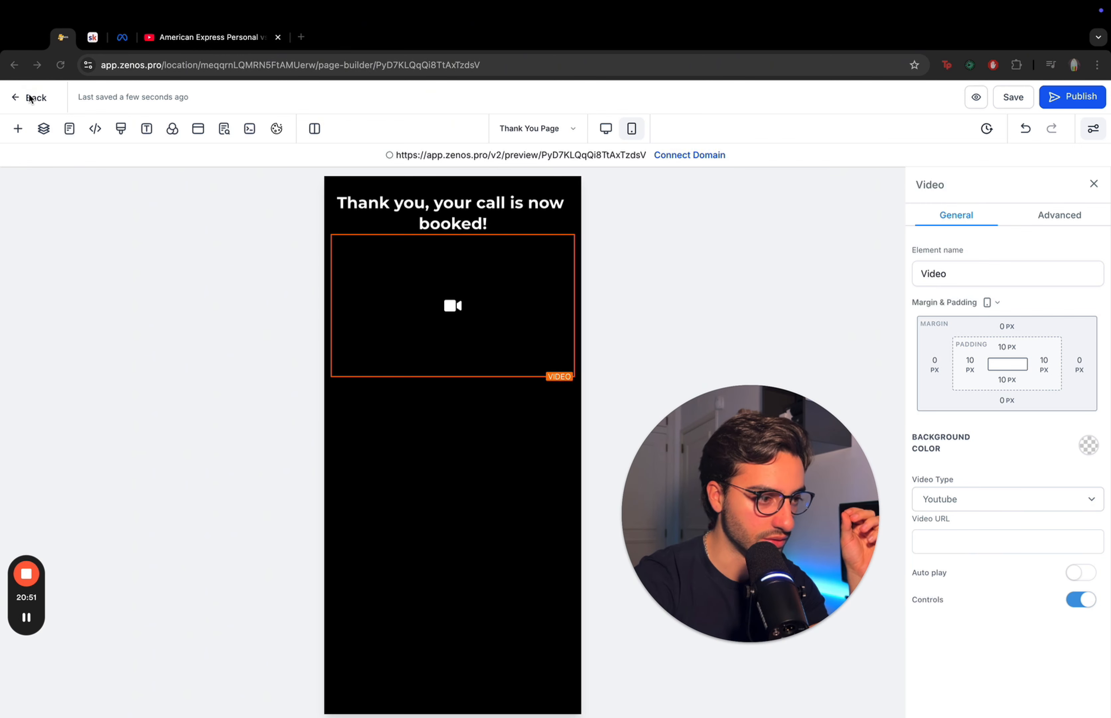
- Return to the funnel, open its settings, set the domain to ghlforskool.com and save
{"action": "left_click", "coordinate": [15, 97]}
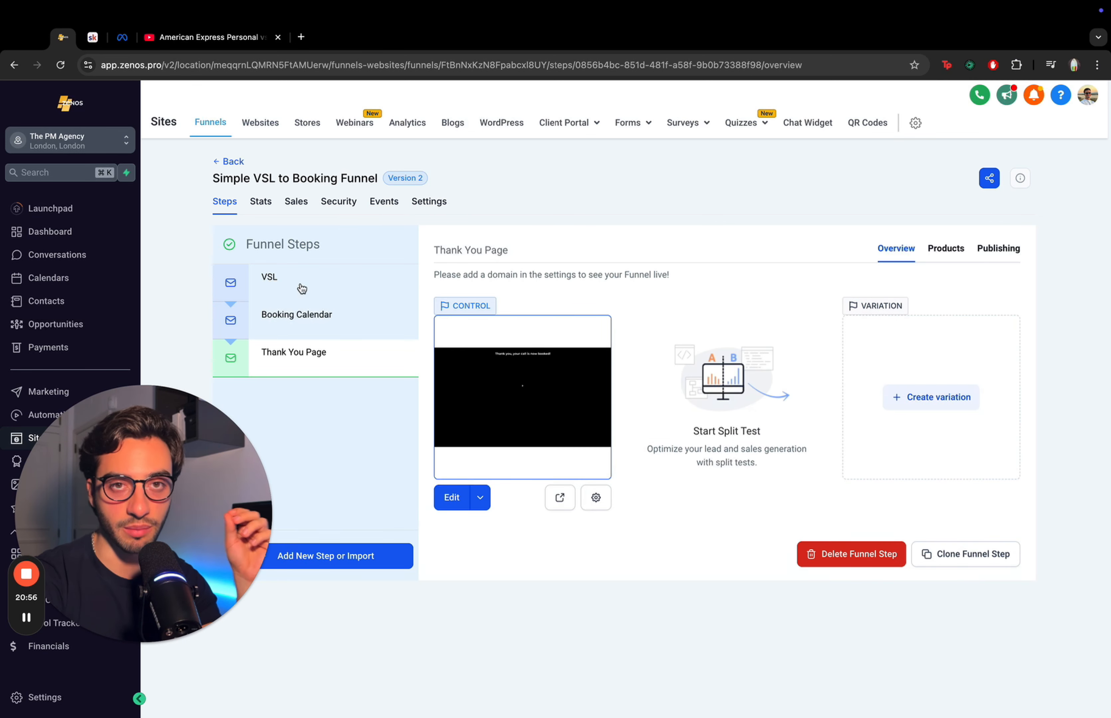
{"action": "left_click", "coordinate": [302, 289]}
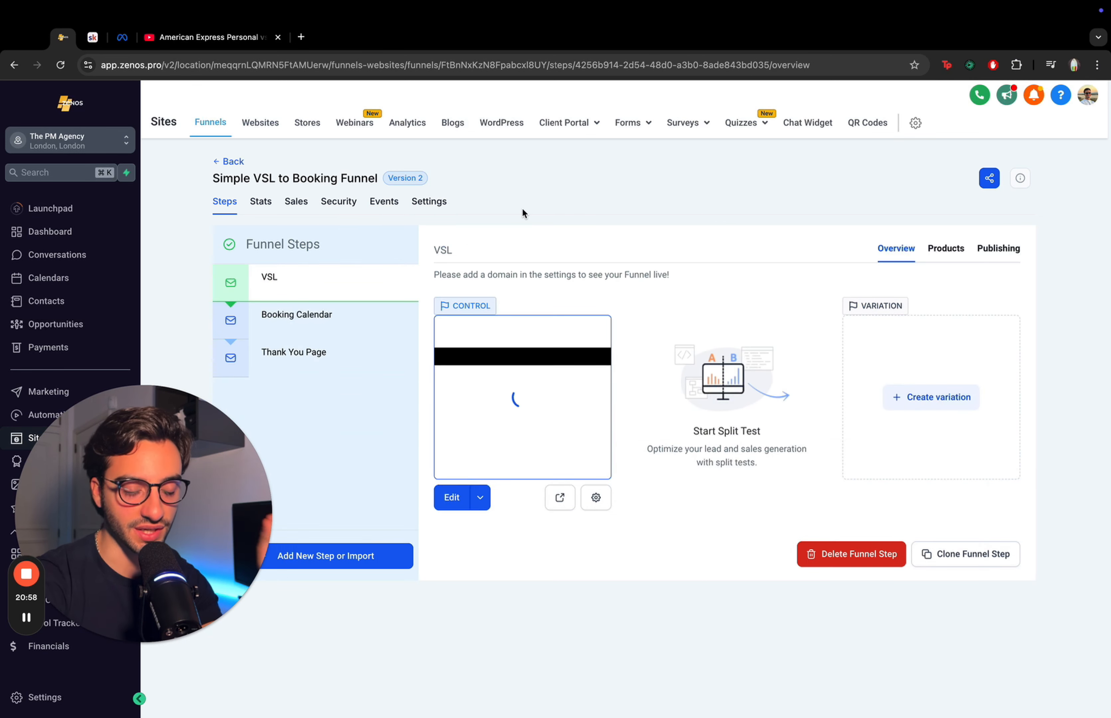
{"action": "left_click", "coordinate": [430, 208]}
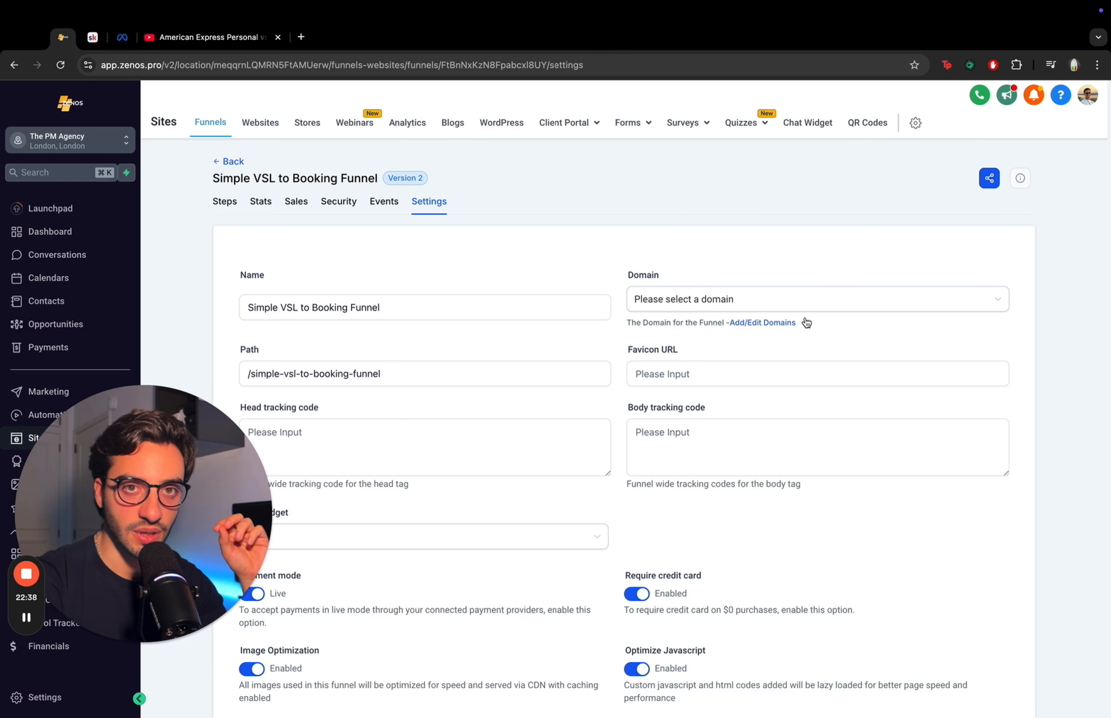
{"action": "left_click", "coordinate": [861, 303]}
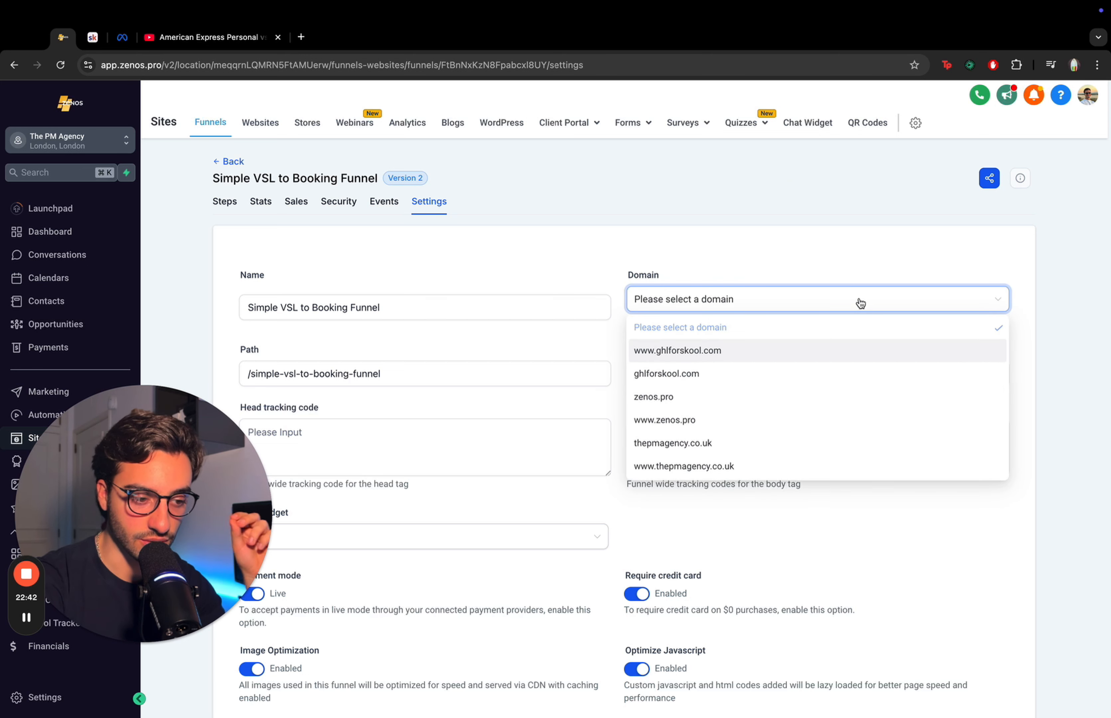
{"action": "left_click", "coordinate": [784, 381]}
{"action": "scroll", "coordinate": [783, 376], "scroll_direction": "down", "scroll_amount": 4}
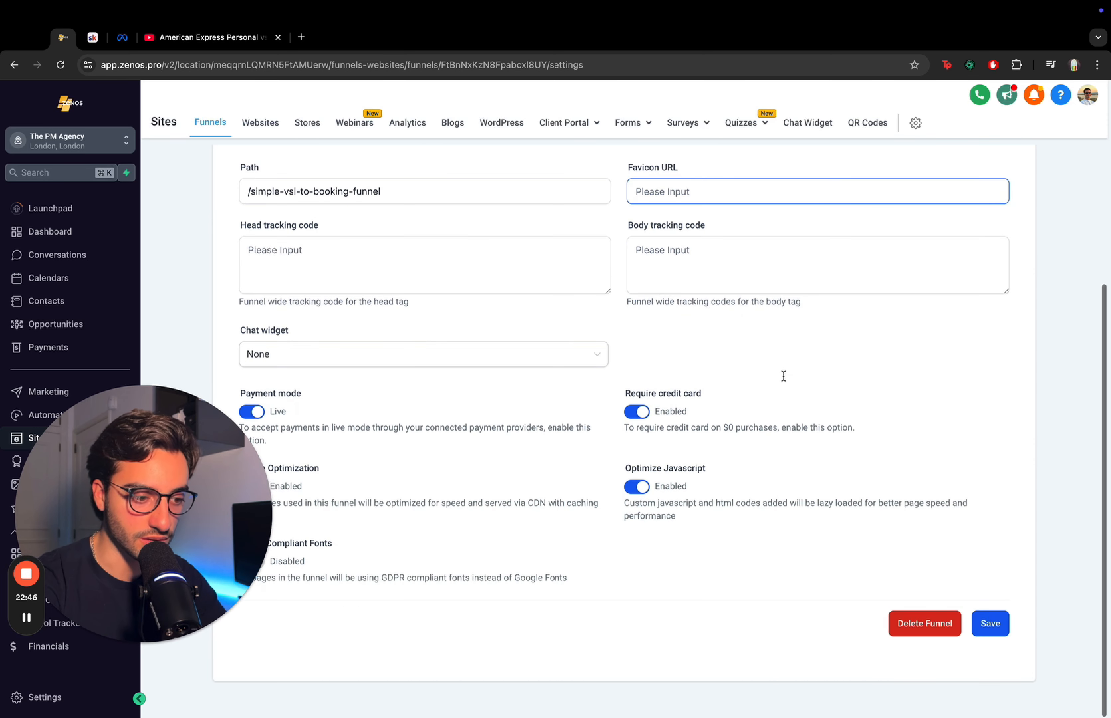
{"action": "left_click", "coordinate": [990, 625]}
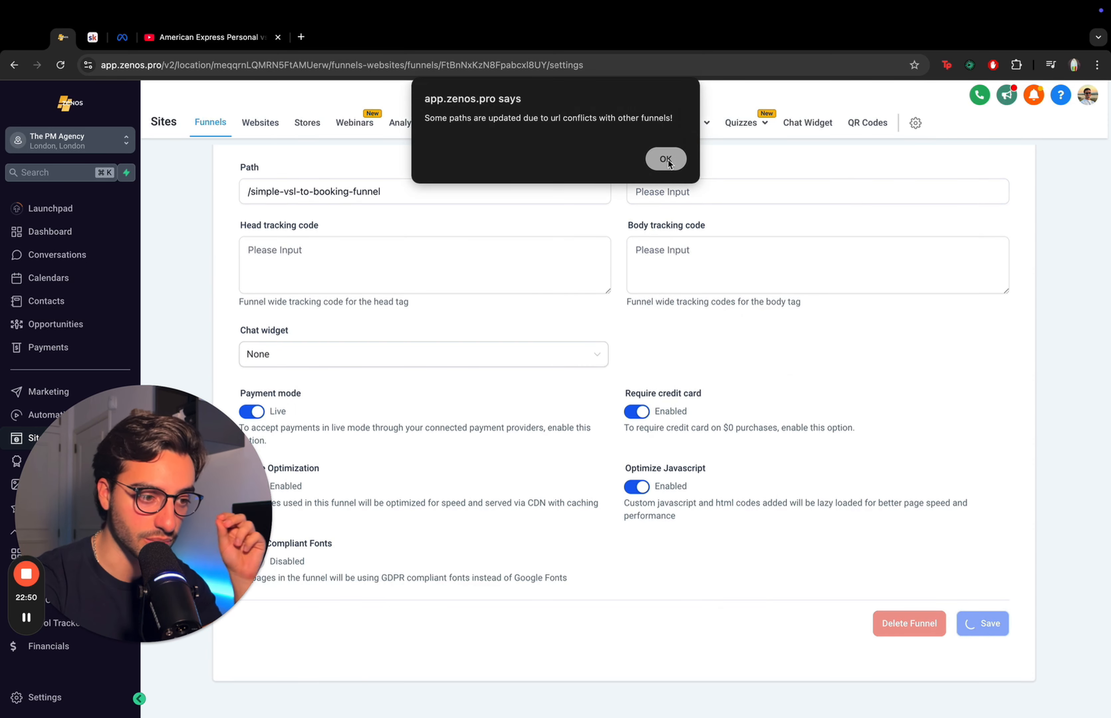
{"action": "left_click", "coordinate": [668, 162]}
{"action": "scroll", "coordinate": [949, 339], "scroll_direction": "up", "scroll_amount": 4}
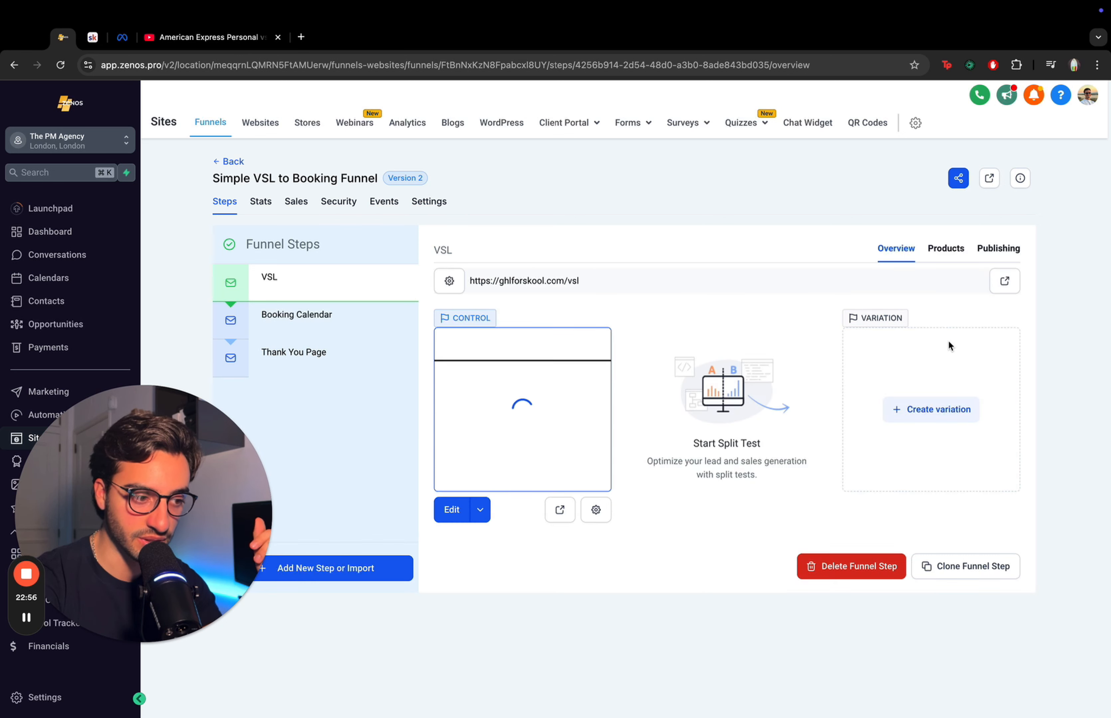
- Examine the live URLs of the VSL and Booking Calendar steps
{"action": "left_click_drag", "start_coordinate": [629, 280], "coordinate": [469, 280]}
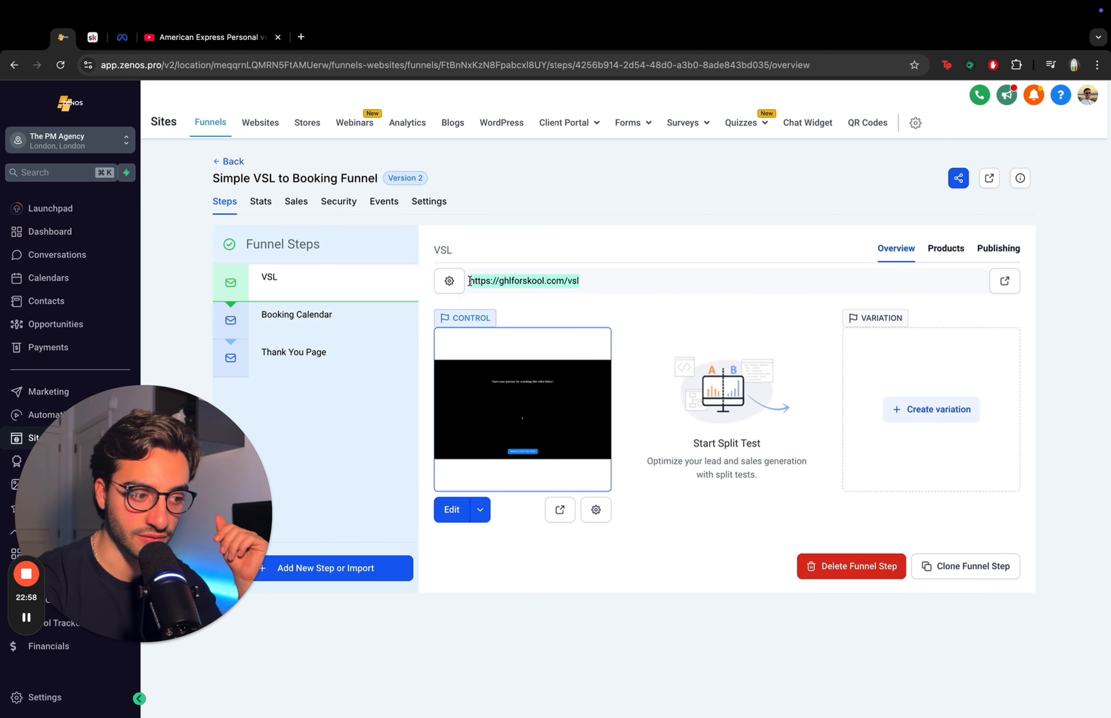
{"action": "left_click", "coordinate": [591, 248]}
{"action": "left_click", "coordinate": [302, 320]}
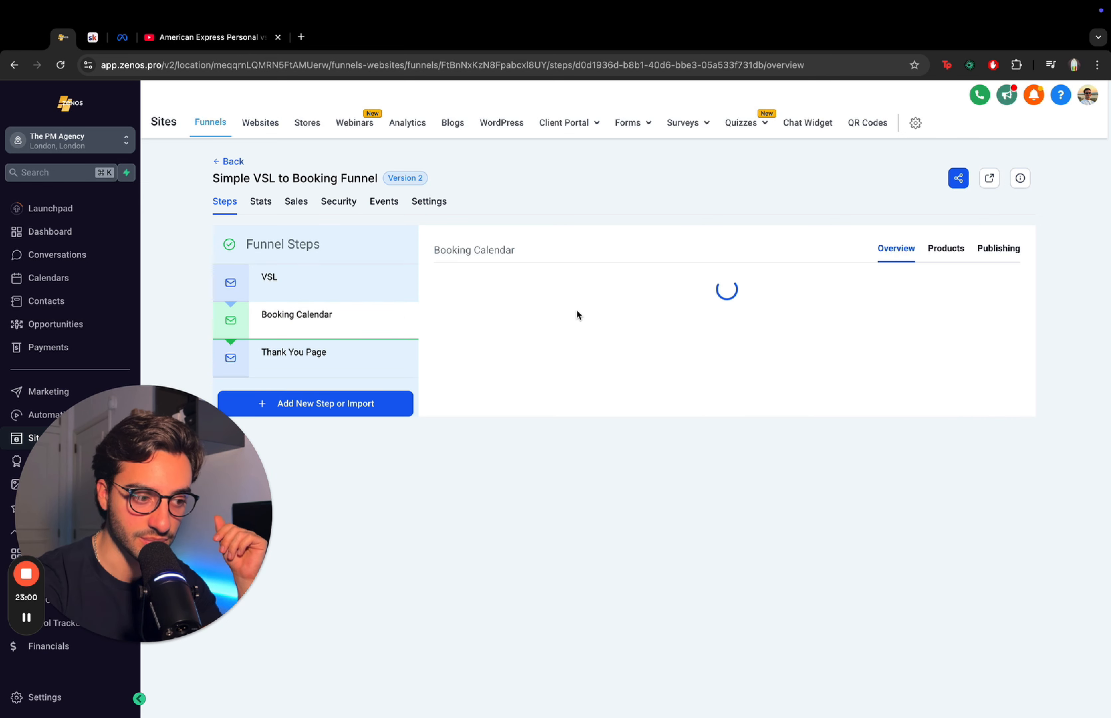
{"action": "left_click_drag", "start_coordinate": [662, 281], "coordinate": [416, 281]}
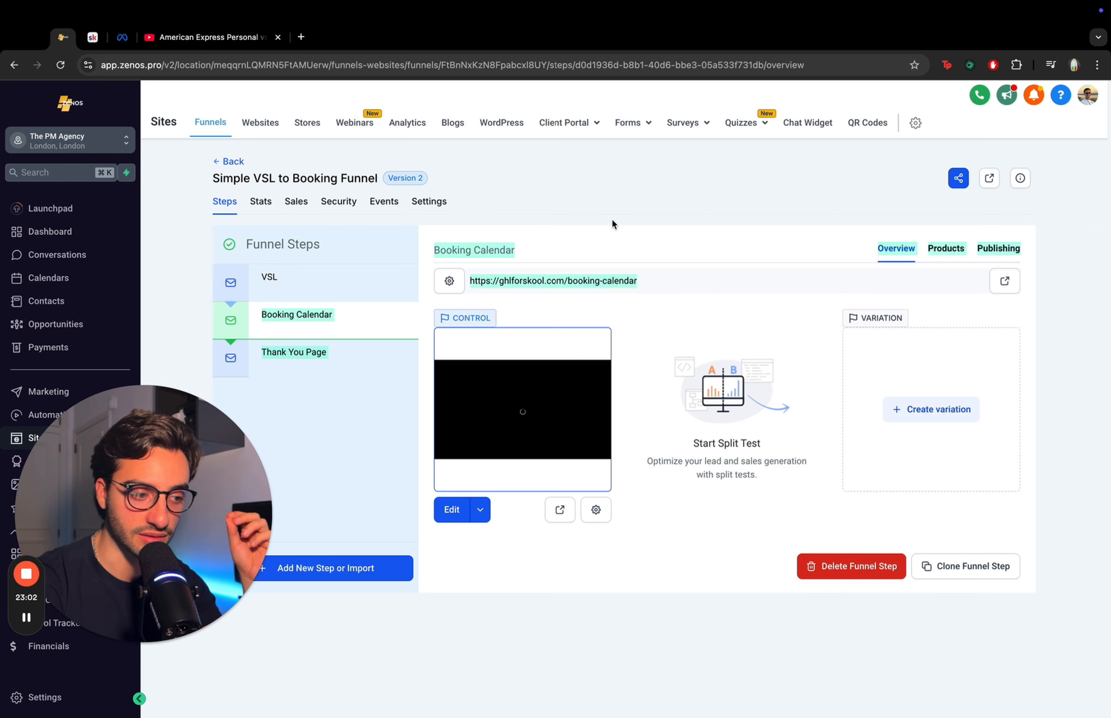
{"action": "left_click", "coordinate": [289, 367]}
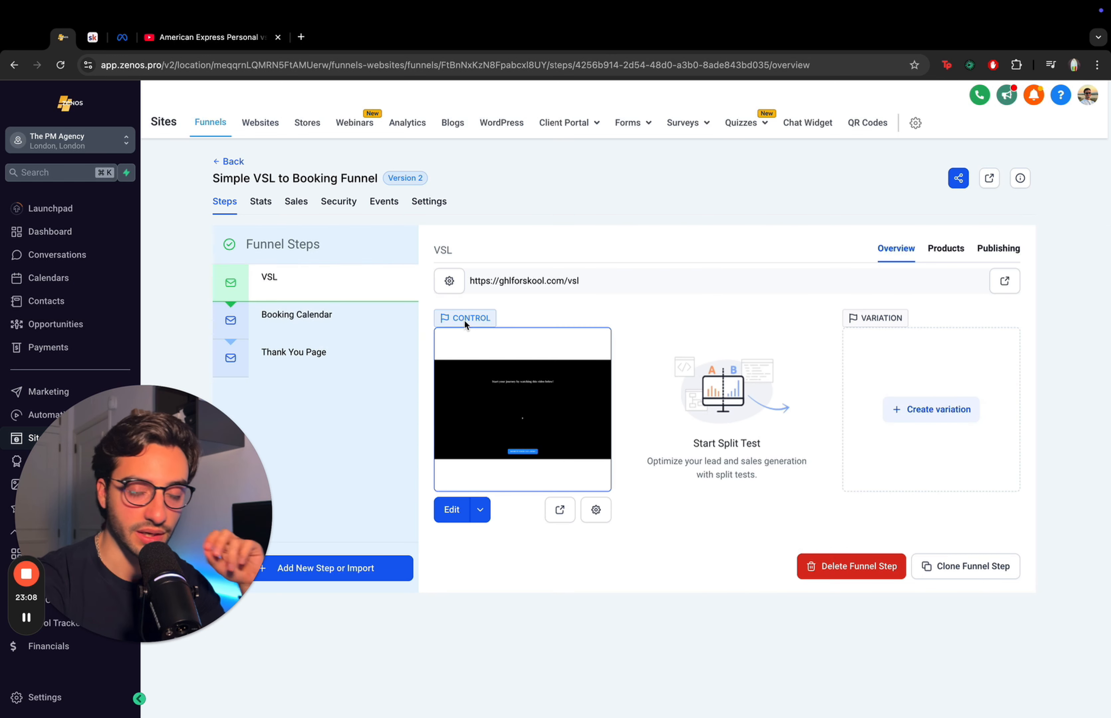
{"action": "left_click_drag", "start_coordinate": [587, 283], "coordinate": [503, 281]}
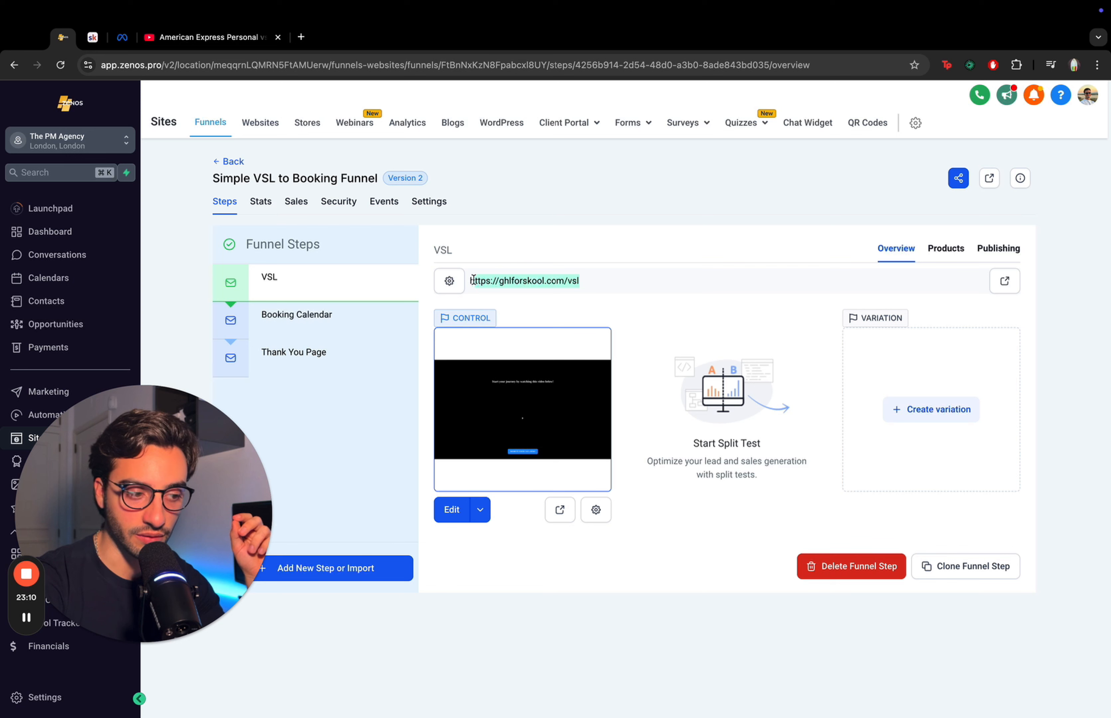
{"action": "left_click", "coordinate": [626, 231]}
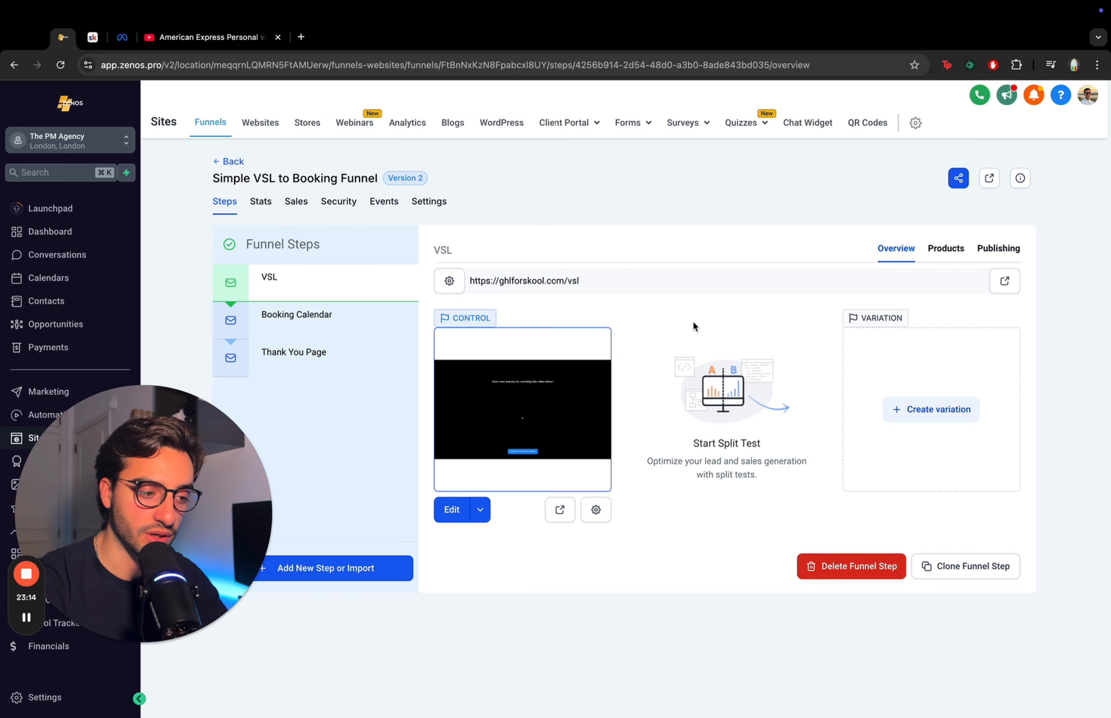
- Change the VSL step's URL path to /changetowhateveryouwant and update the step
{"action": "left_click", "coordinate": [984, 256]}
{"action": "left_click", "coordinate": [652, 364]}
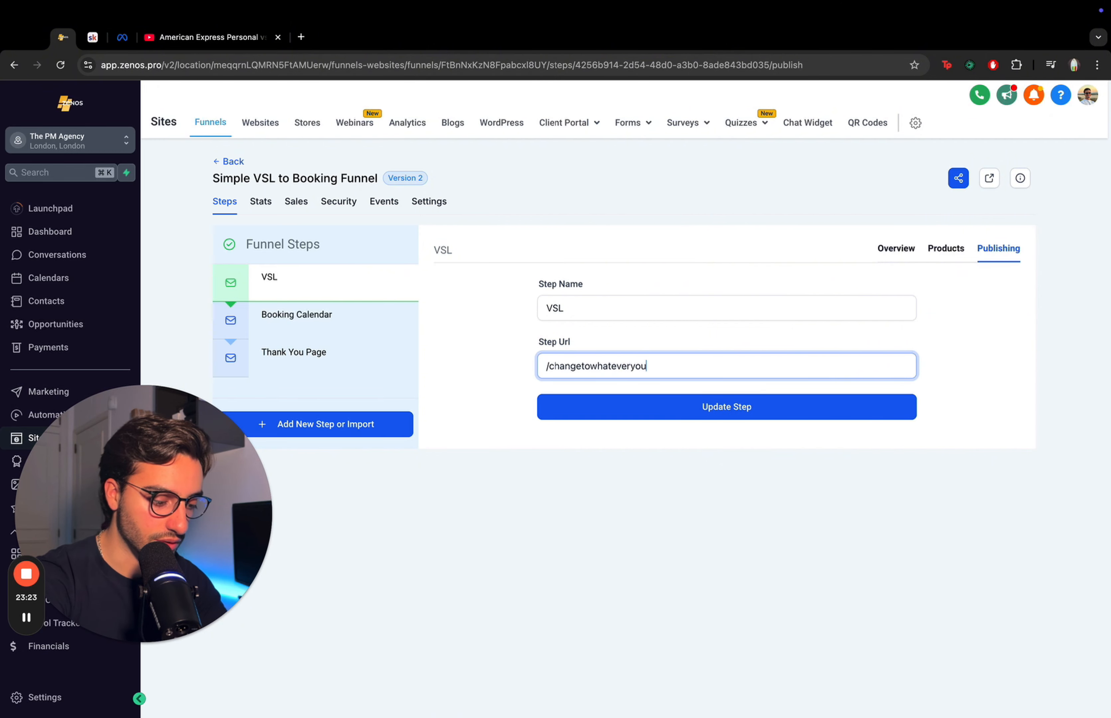
{"action": "left_click", "coordinate": [737, 409]}
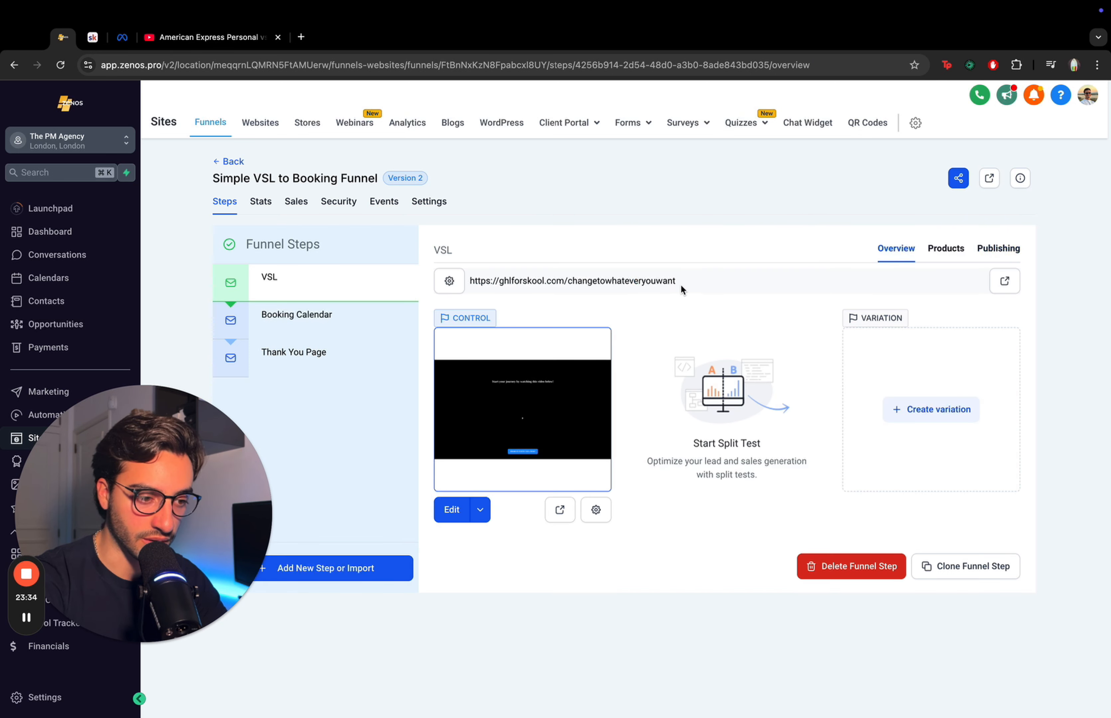
- Copy the VSL page's URL and open it in a new browser tab
{"action": "left_click_drag", "start_coordinate": [658, 280], "coordinate": [489, 275]}
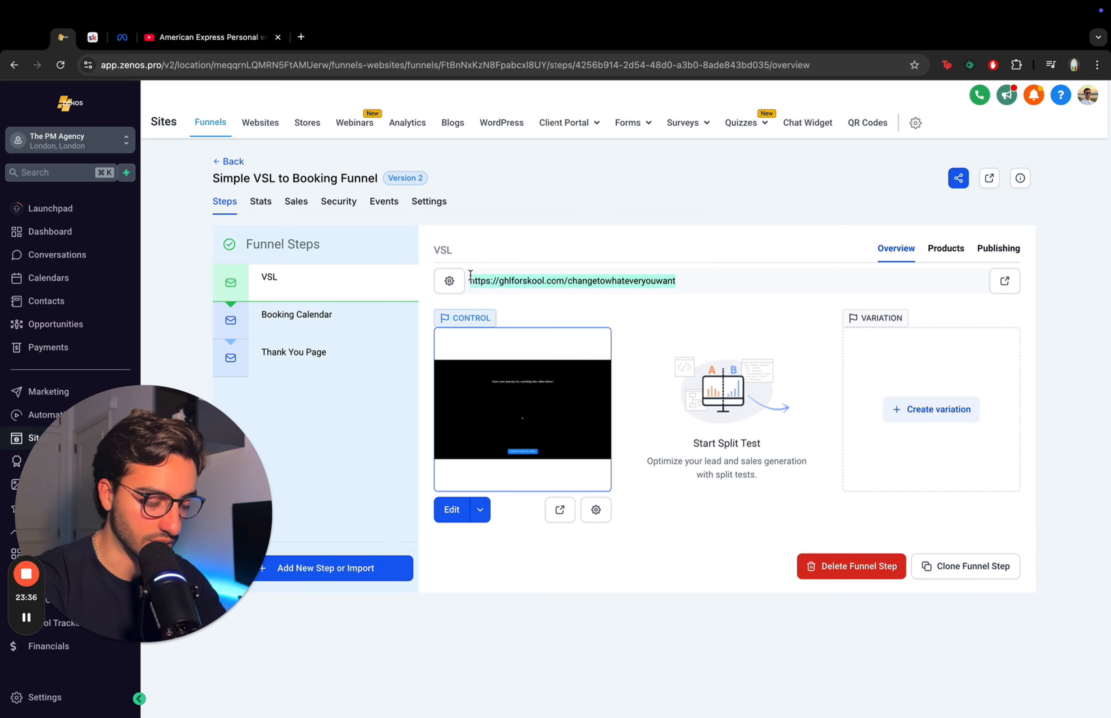
{"action": "left_click", "coordinate": [302, 37]}
{"action": "key", "text": "ctrl+v"}
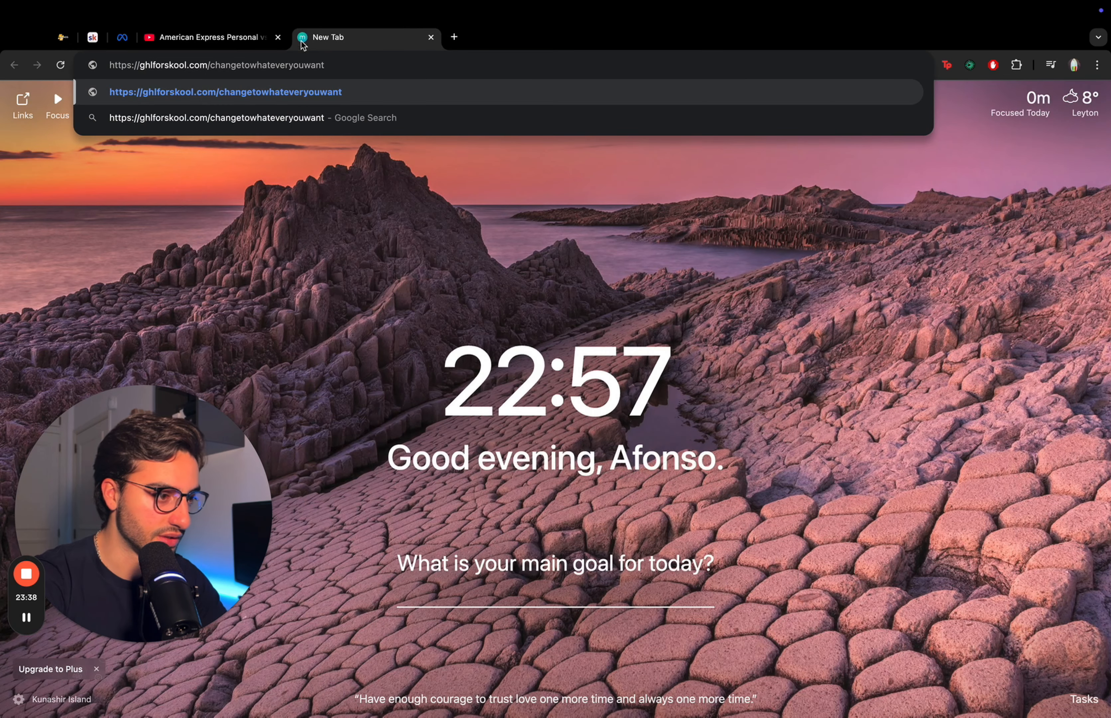
{"action": "key", "text": "Return"}
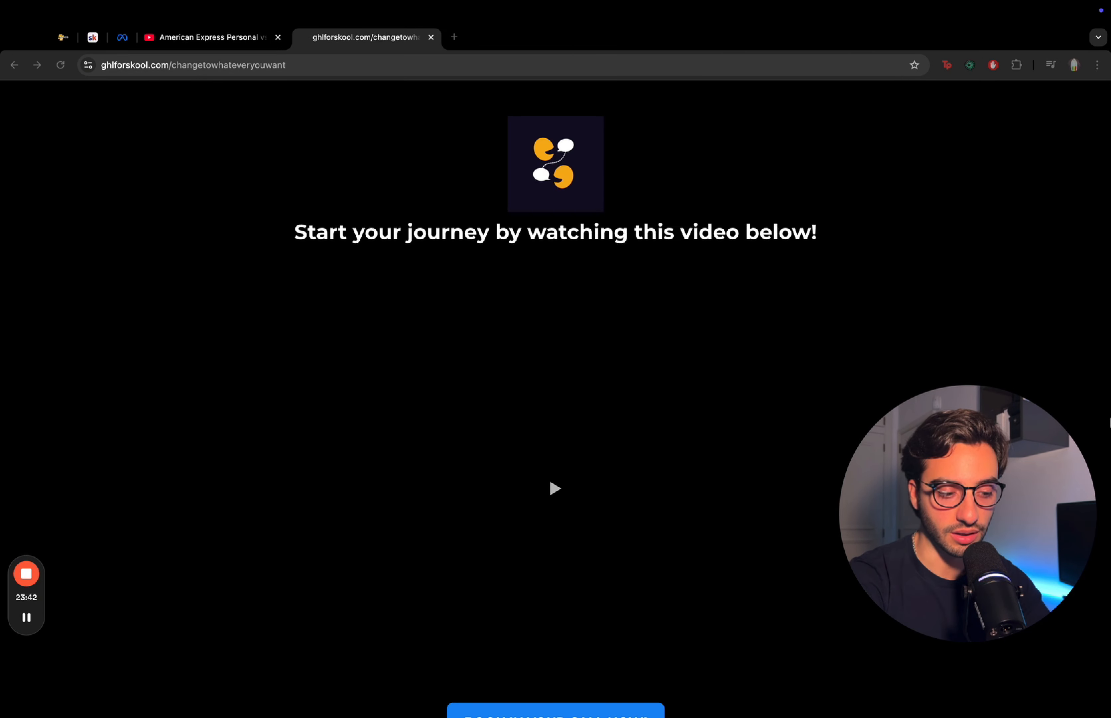
- Test the booking button on the live VSL page to reach the booking calendar, then close the tab
{"action": "scroll", "coordinate": [1014, 312], "scroll_direction": "down", "scroll_amount": 2}
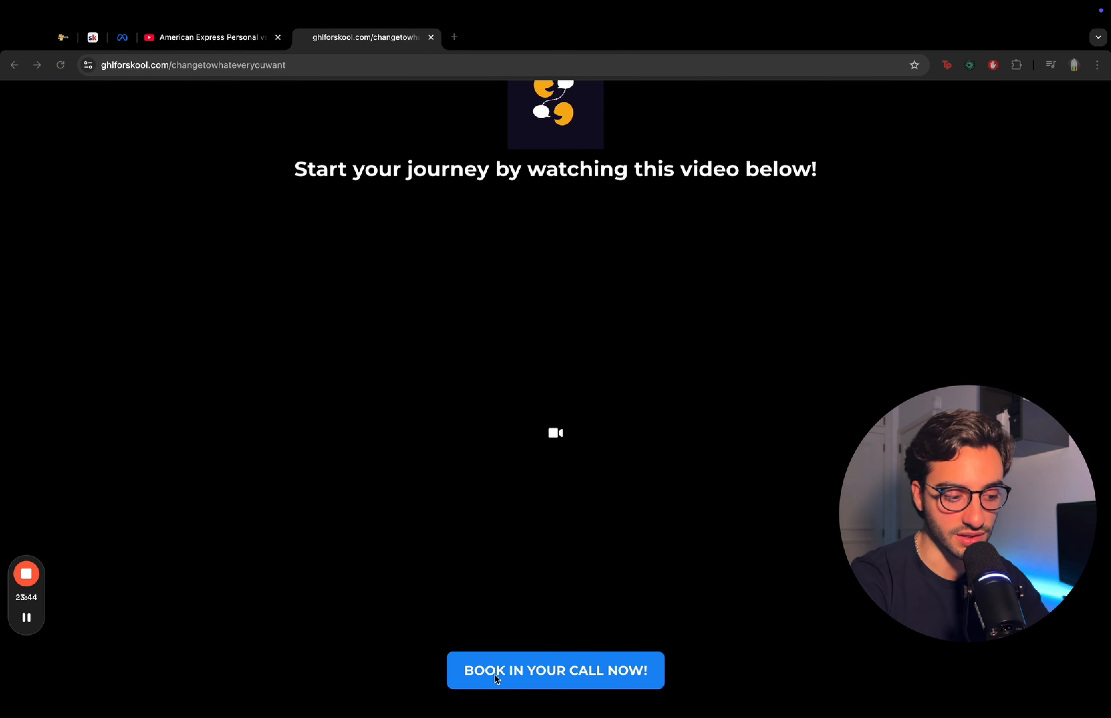
{"action": "left_click", "coordinate": [638, 671]}
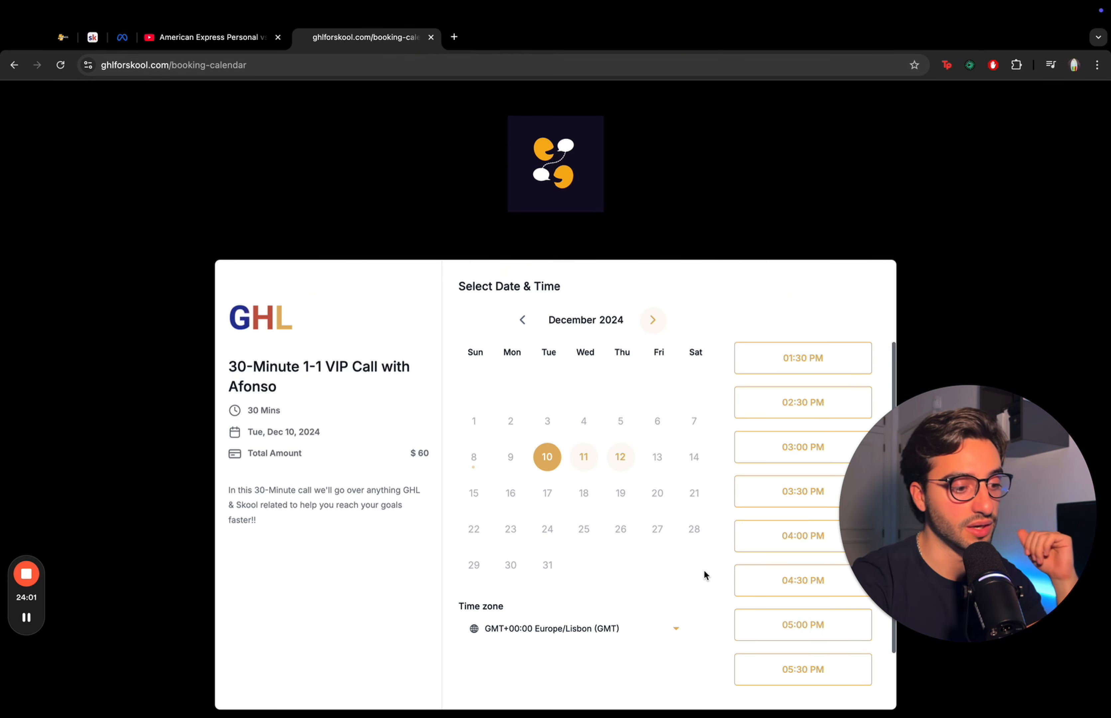
{"action": "scroll", "coordinate": [719, 555], "scroll_direction": "down", "scroll_amount": 1}
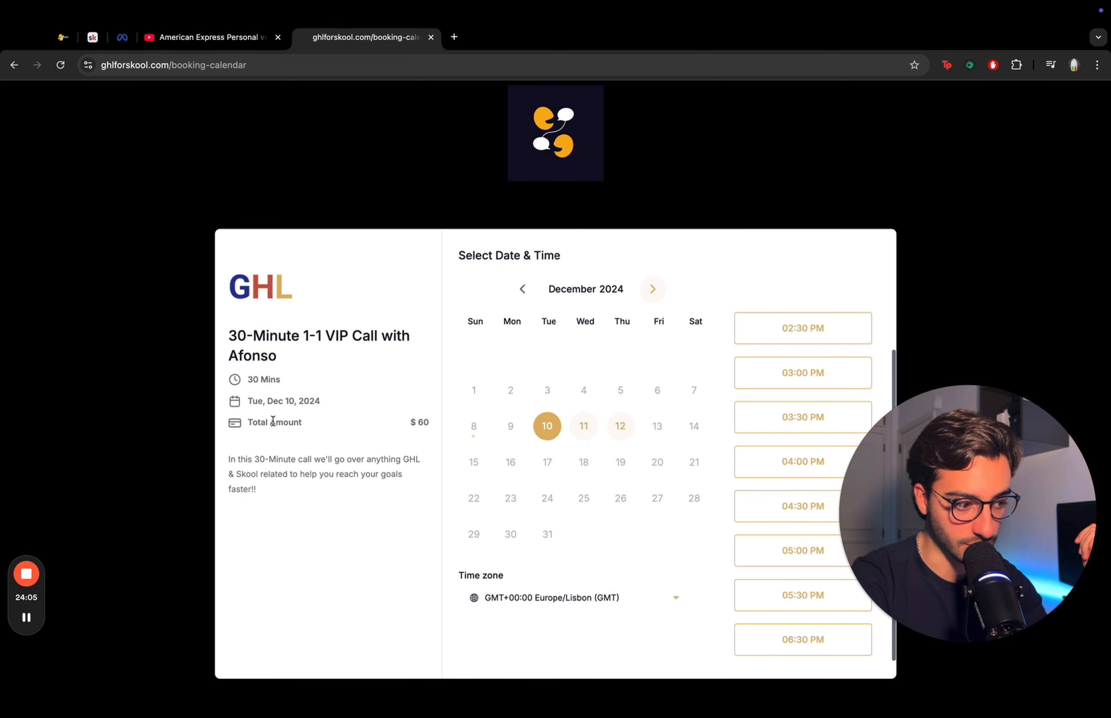
{"action": "left_click_drag", "start_coordinate": [270, 422], "coordinate": [456, 421]}
{"action": "left_click", "coordinate": [353, 423]}
{"action": "left_click", "coordinate": [905, 181]}
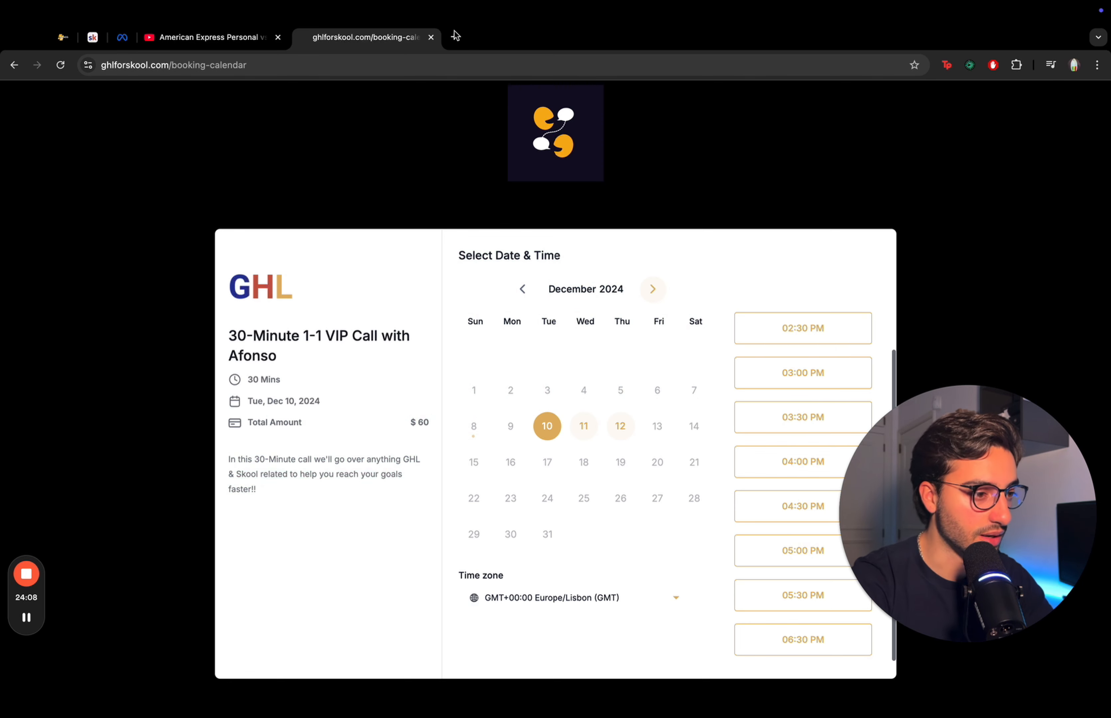
{"action": "left_click", "coordinate": [430, 37]}
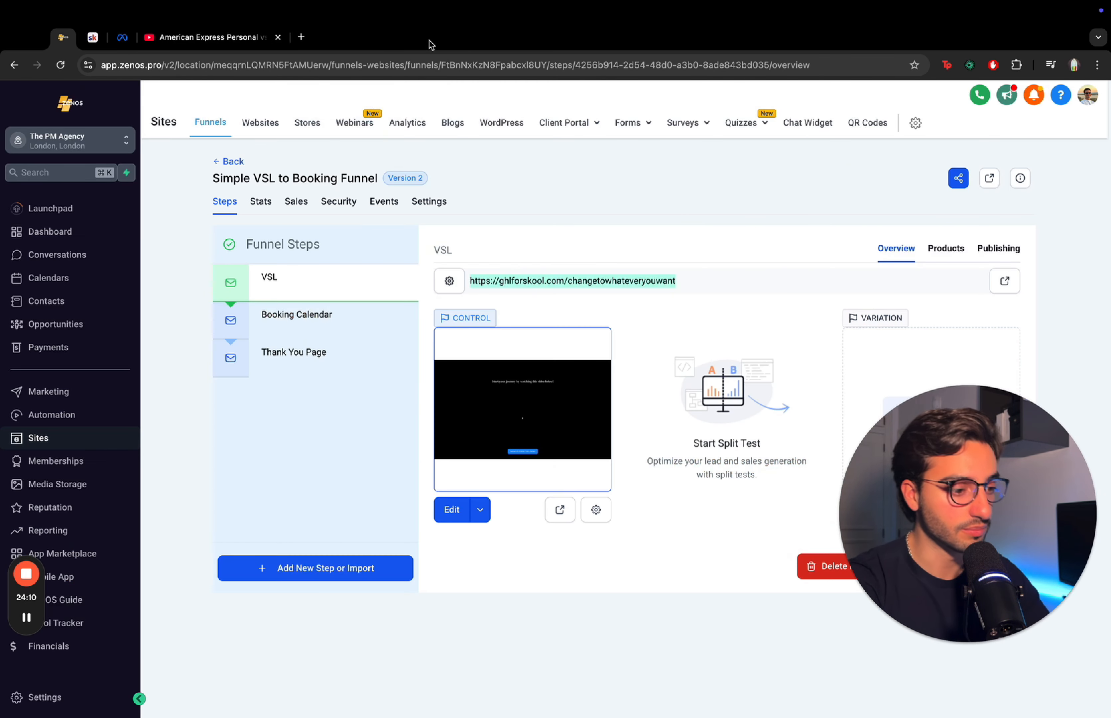